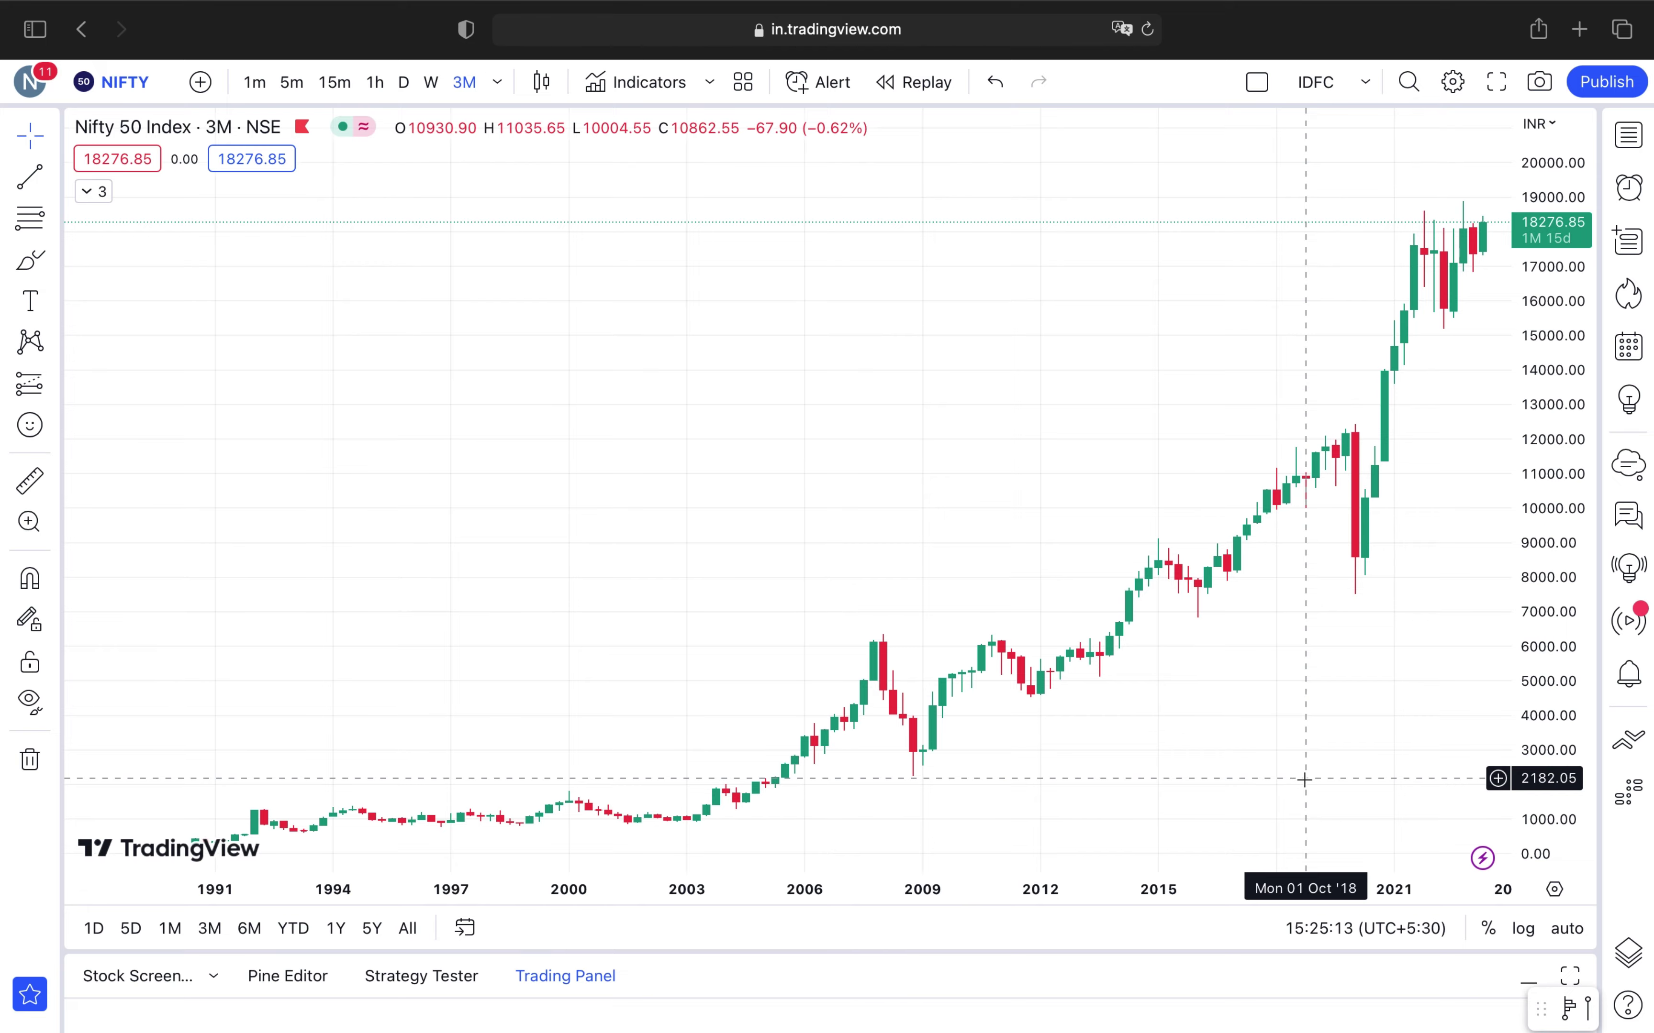
# Switch to the MONTHLY INVESTMENT PLAN workbook in WPS Office and inspect the first monthly salary amount in E8
pyautogui.press('super+Tab')
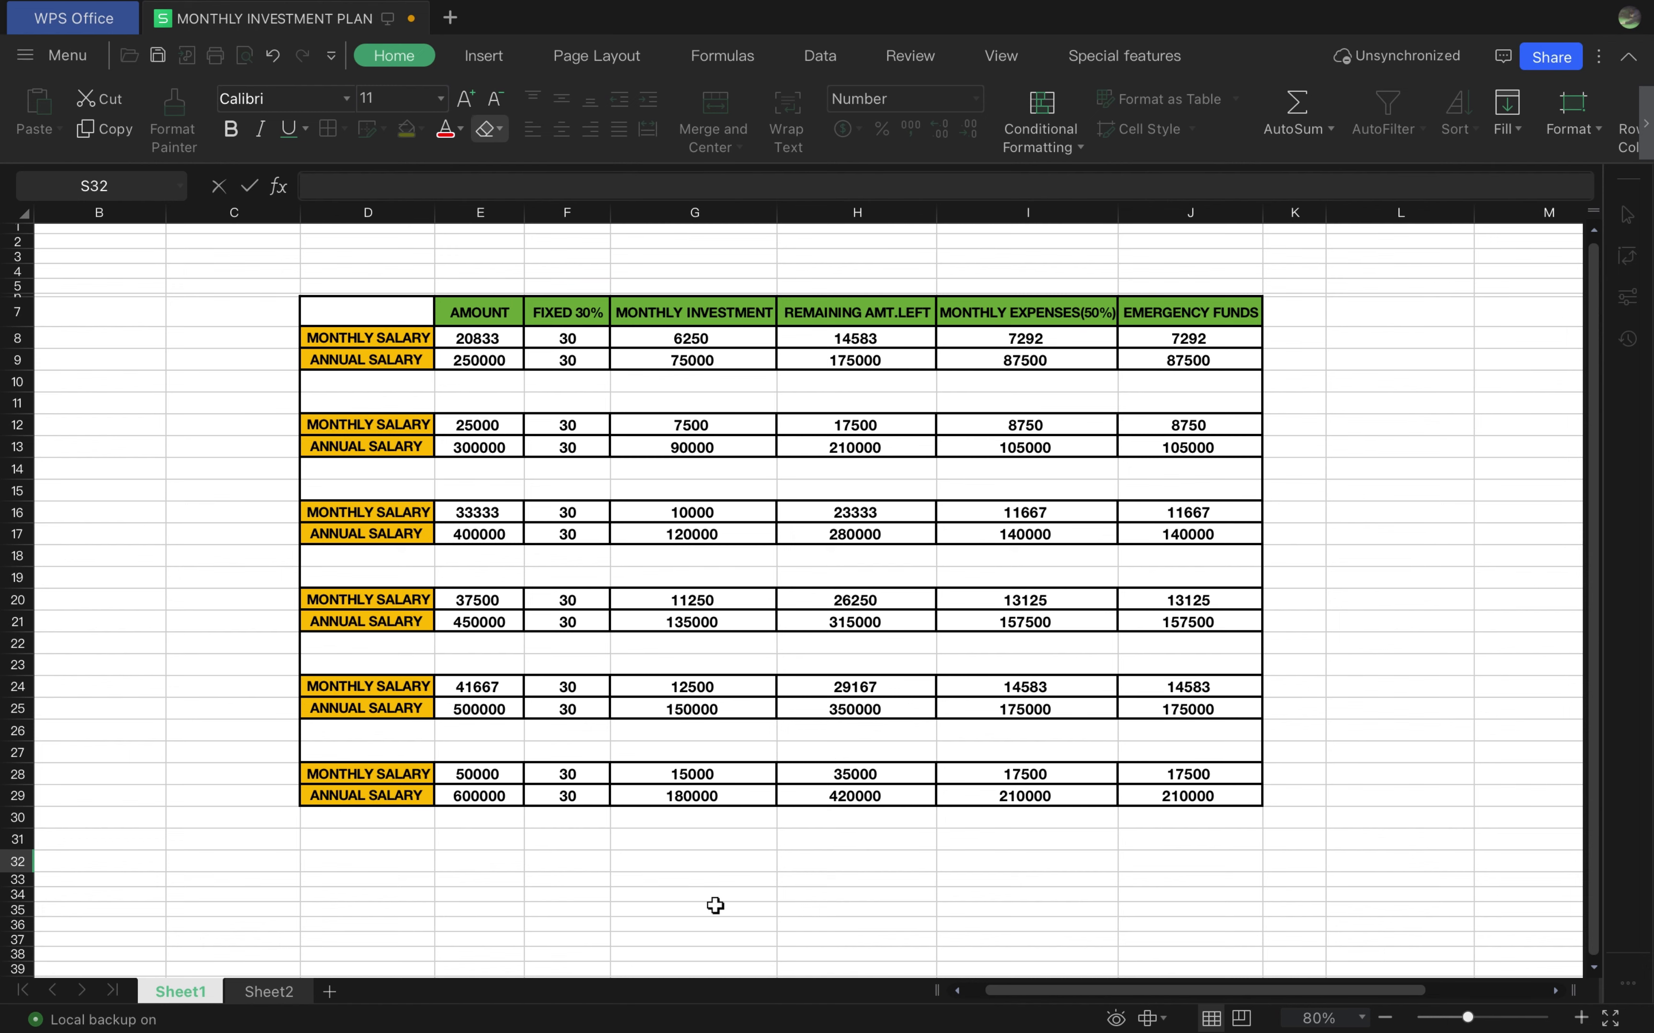
pyautogui.click(390, 209)
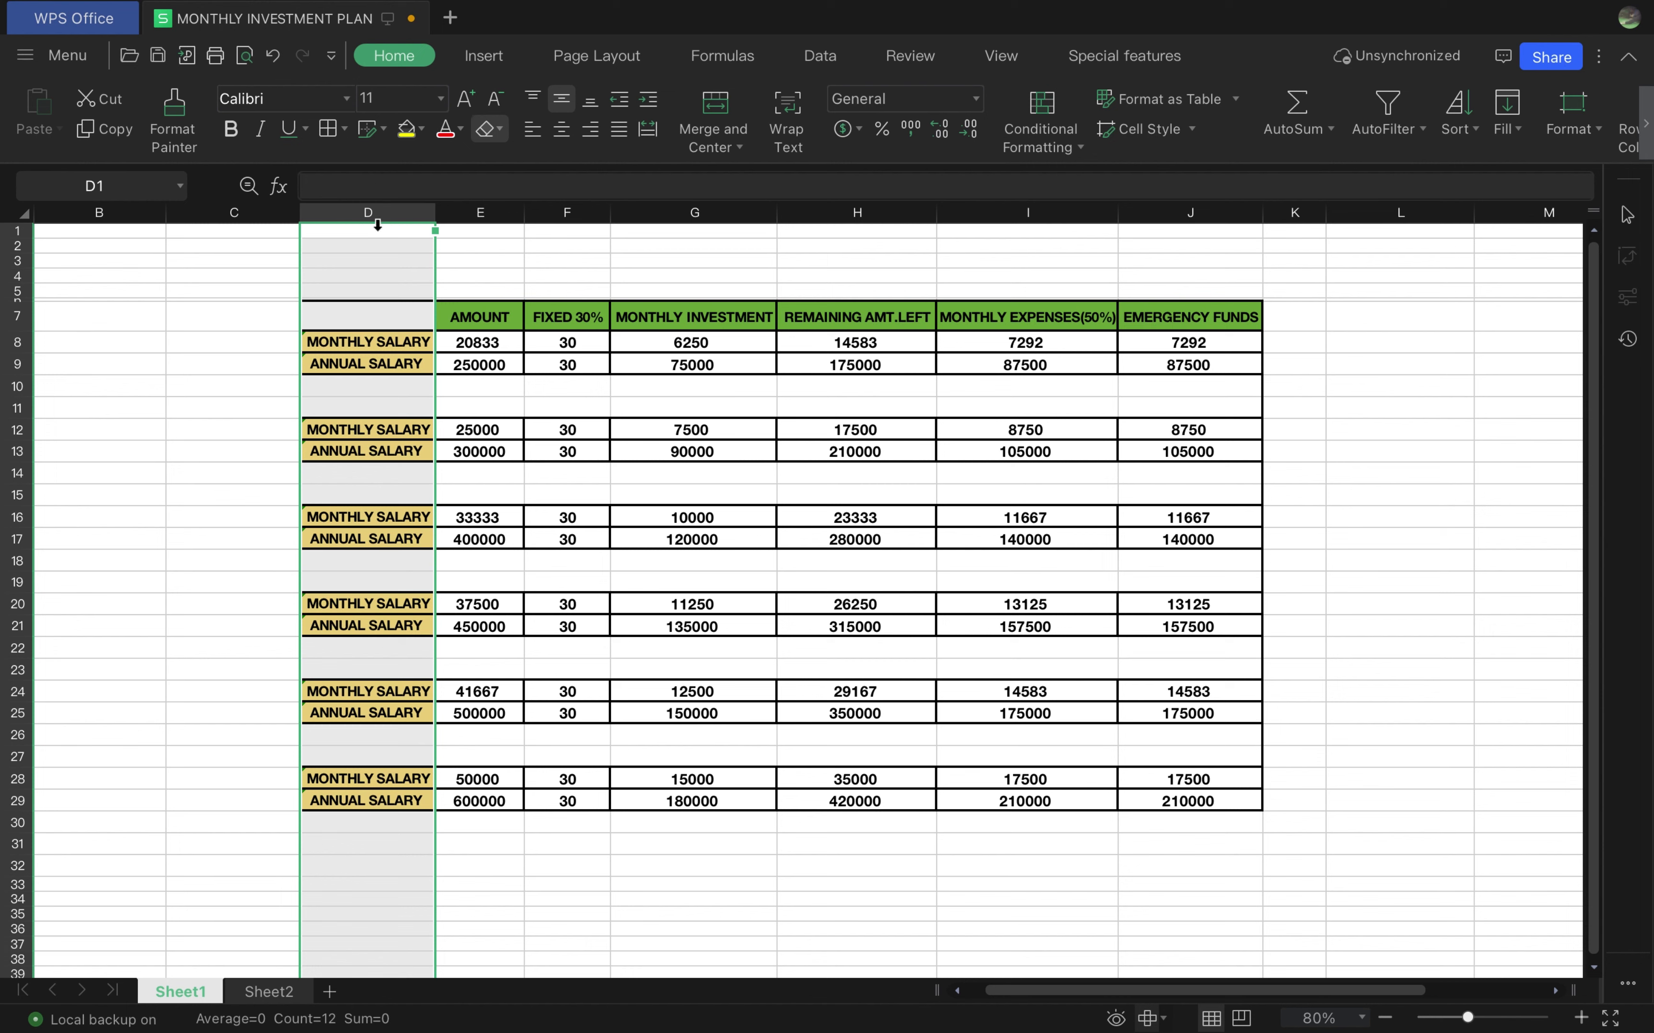
pyautogui.click(222, 378)
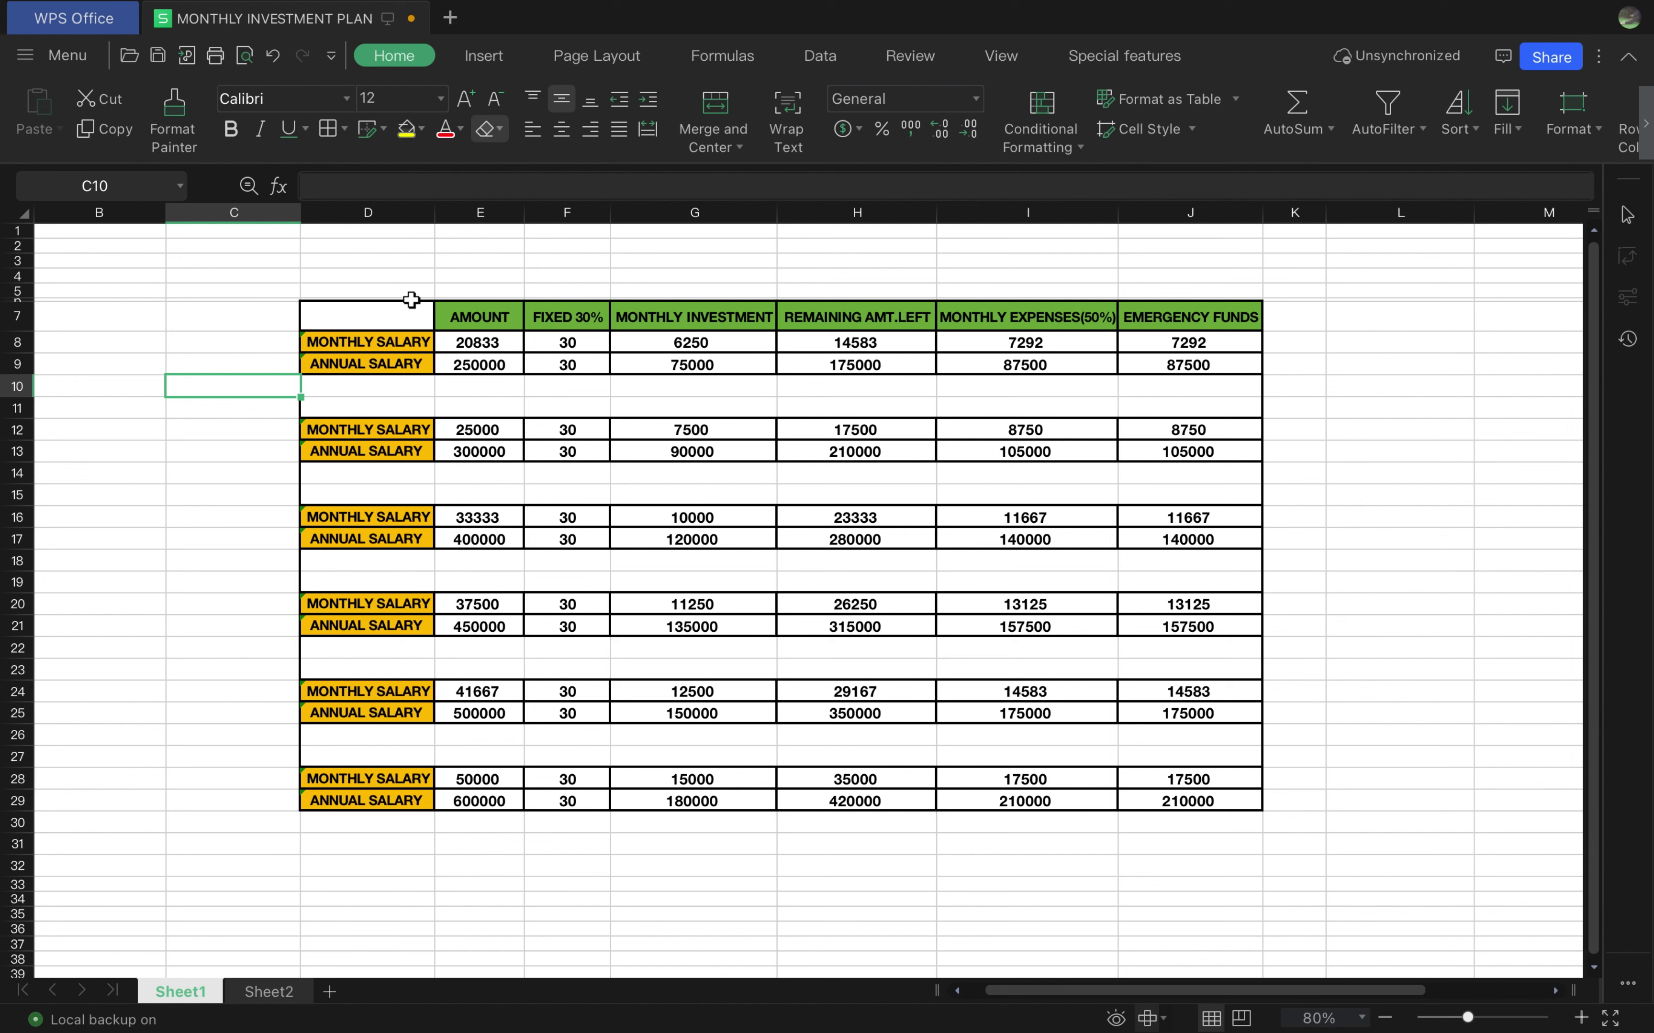
pyautogui.click(473, 341)
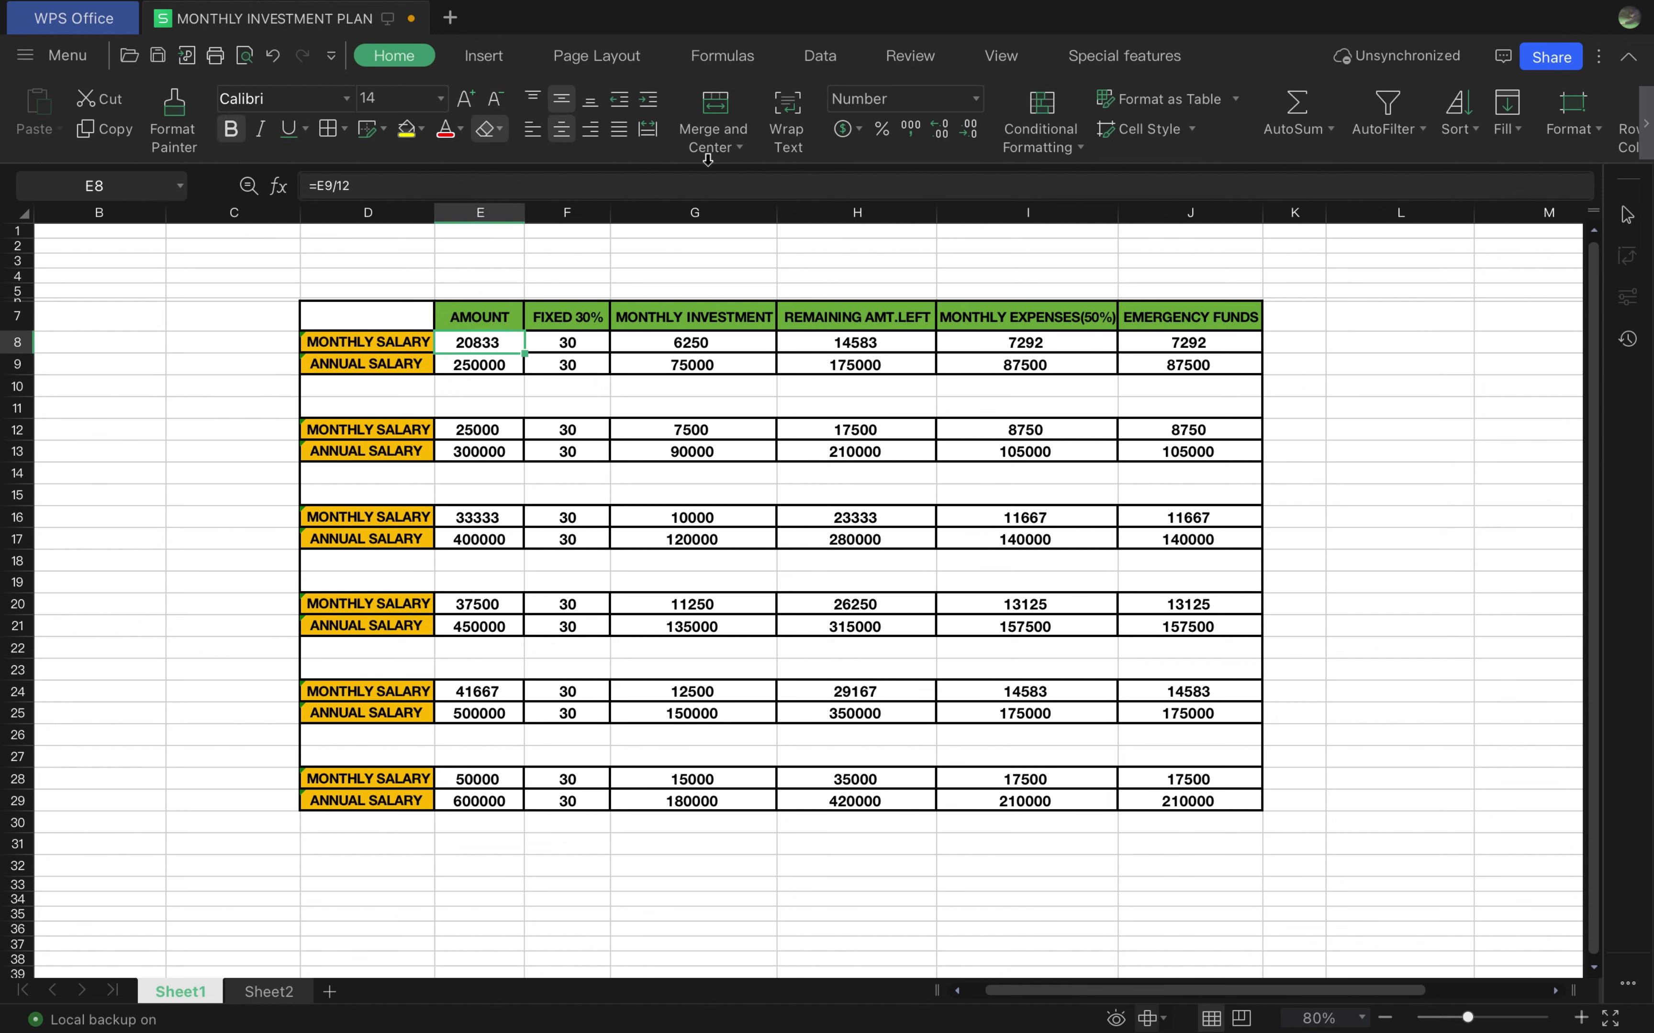
# Go through the annual salary amounts of the first five salary blocks in the AMOUNT column
pyautogui.click(488, 374)
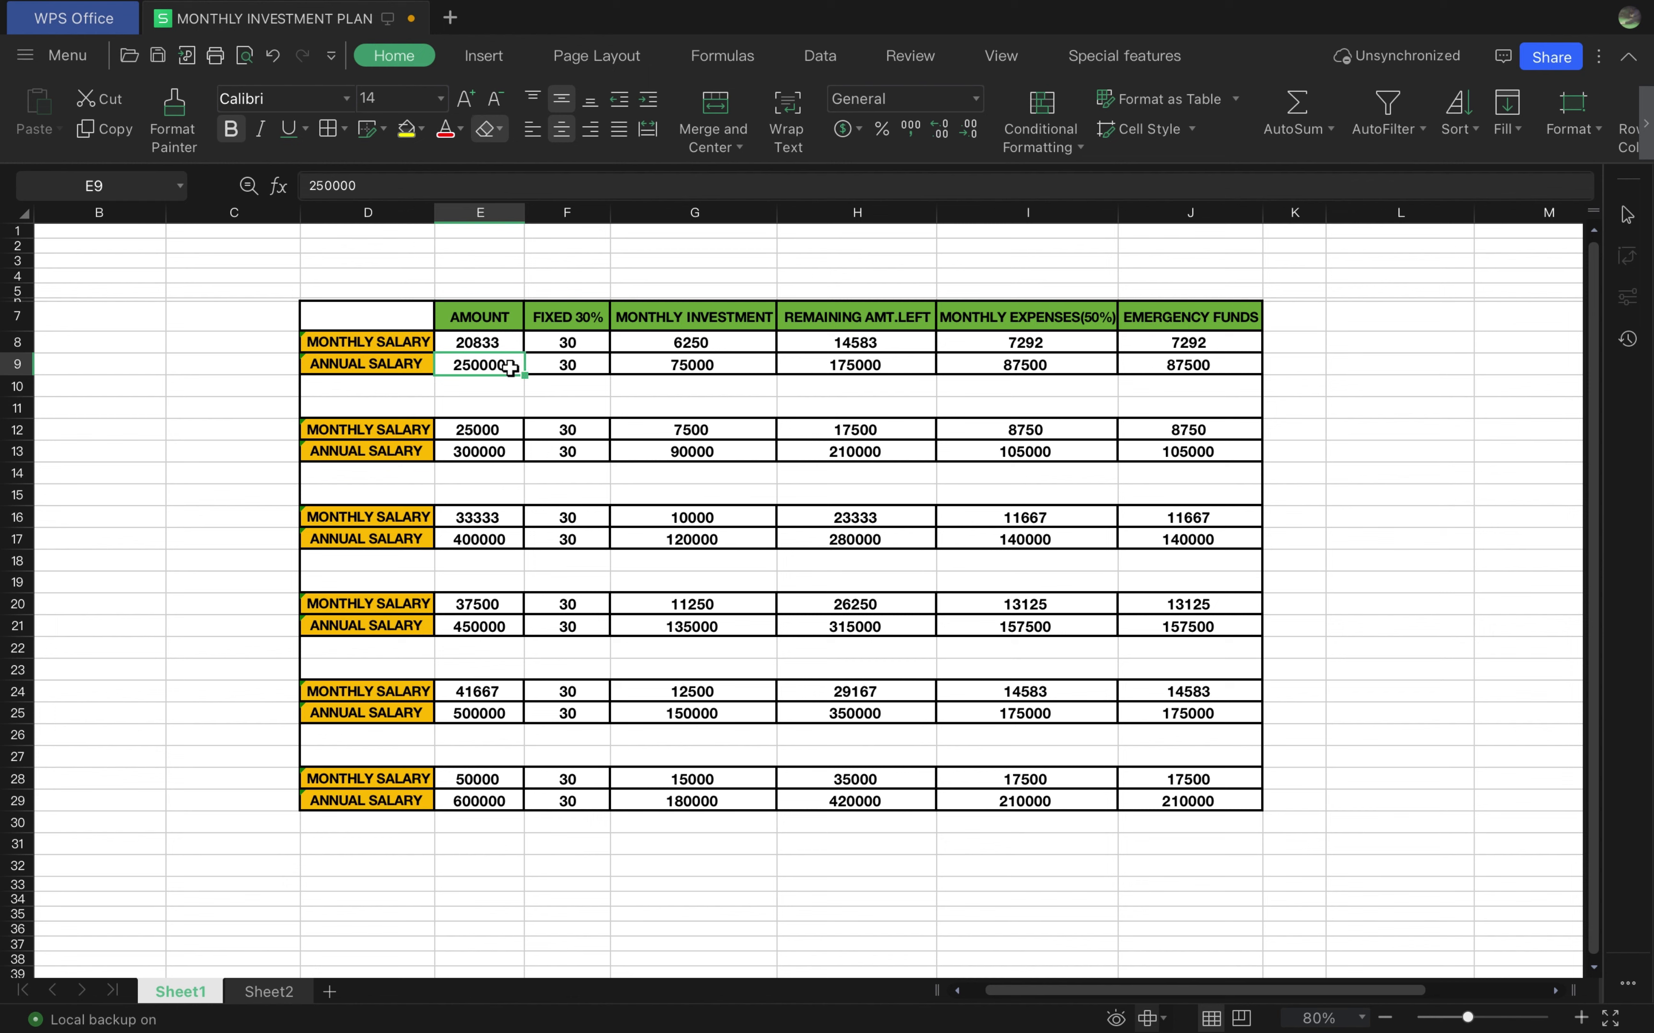
pyautogui.click(509, 450)
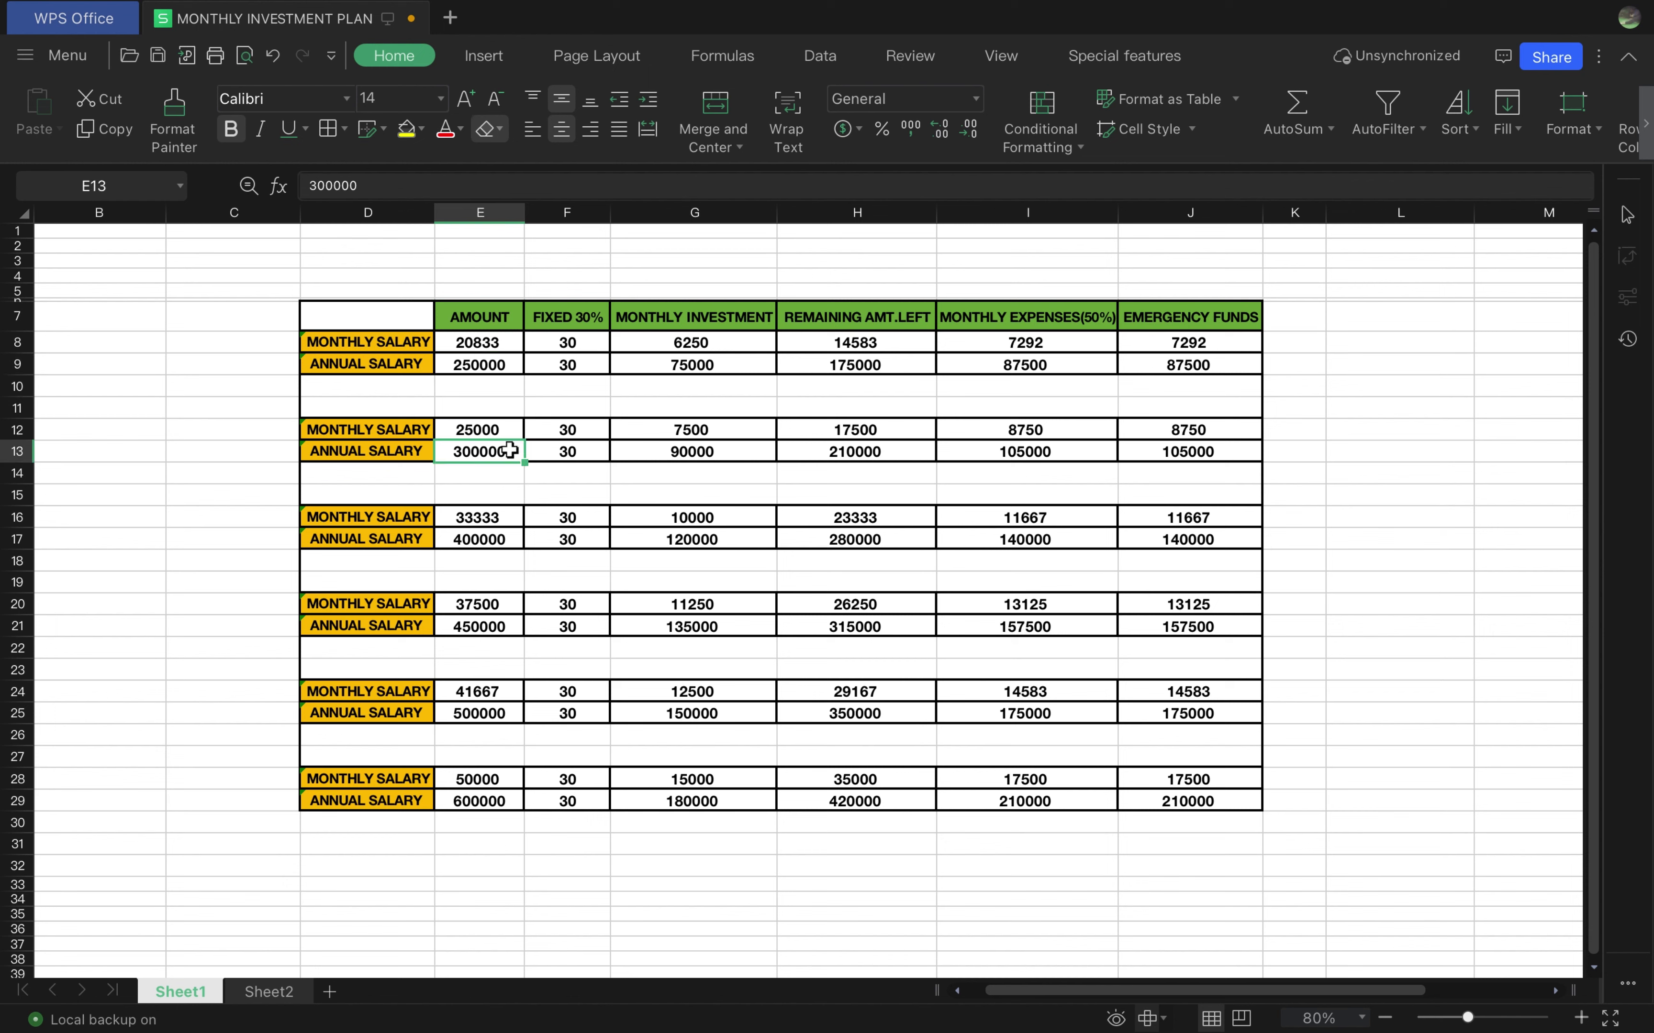
pyautogui.click(507, 539)
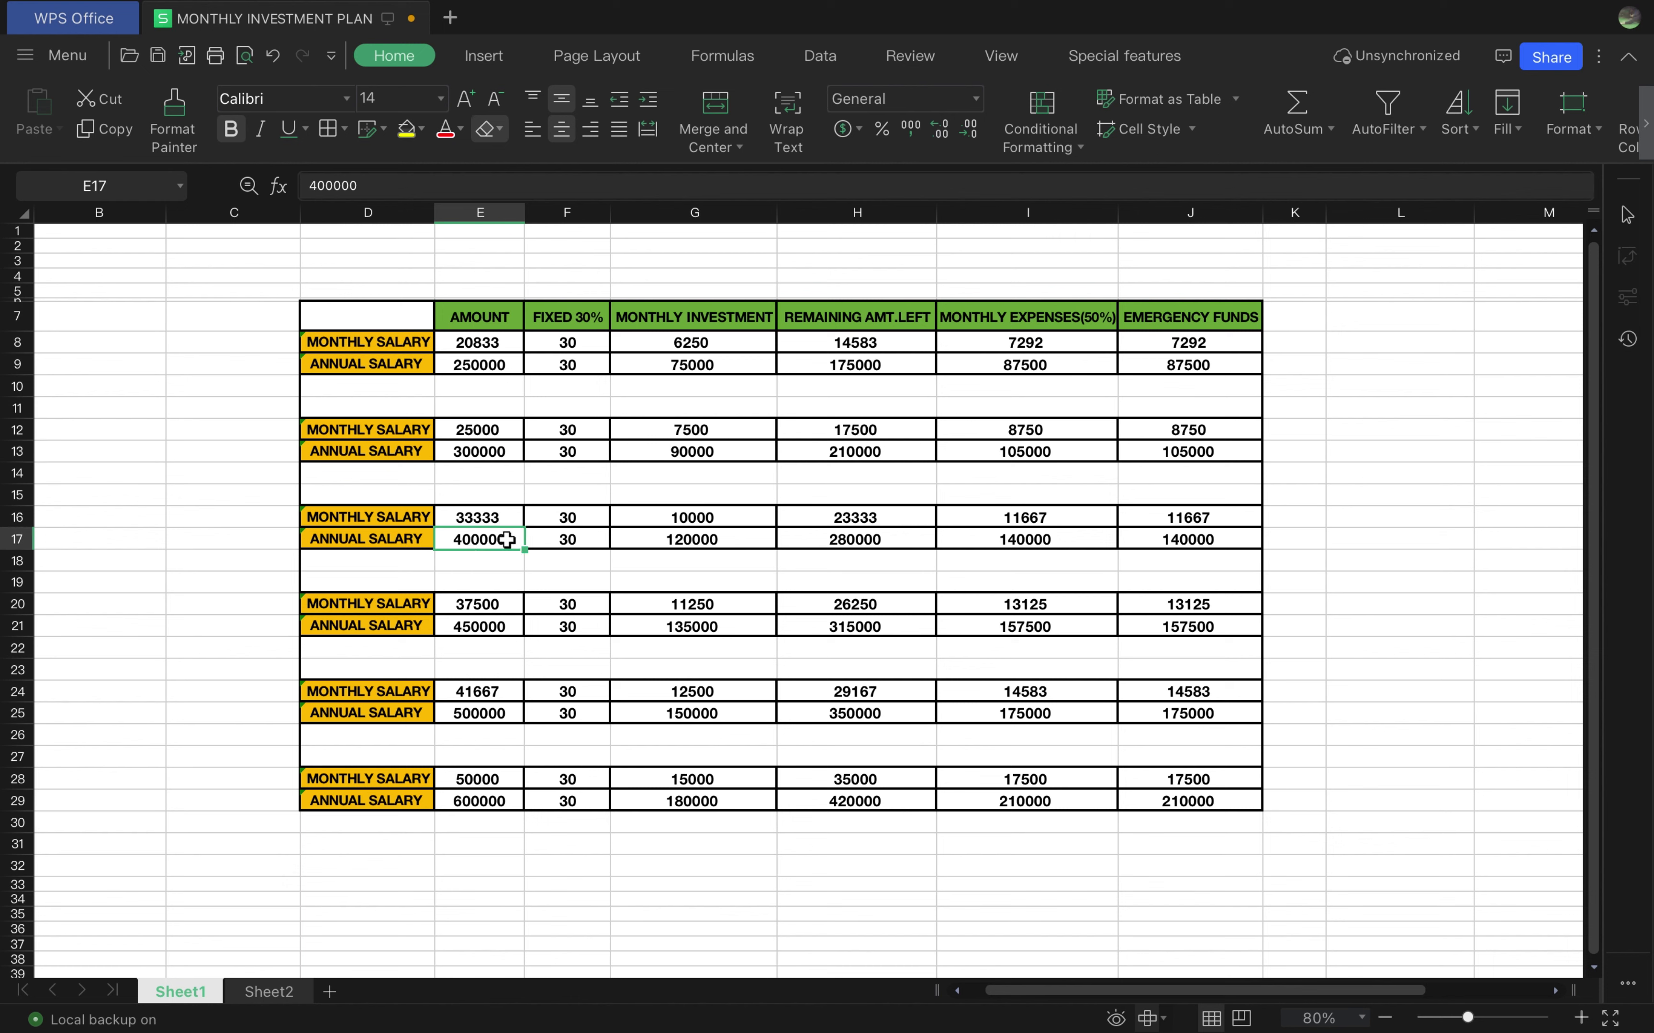
pyautogui.click(504, 628)
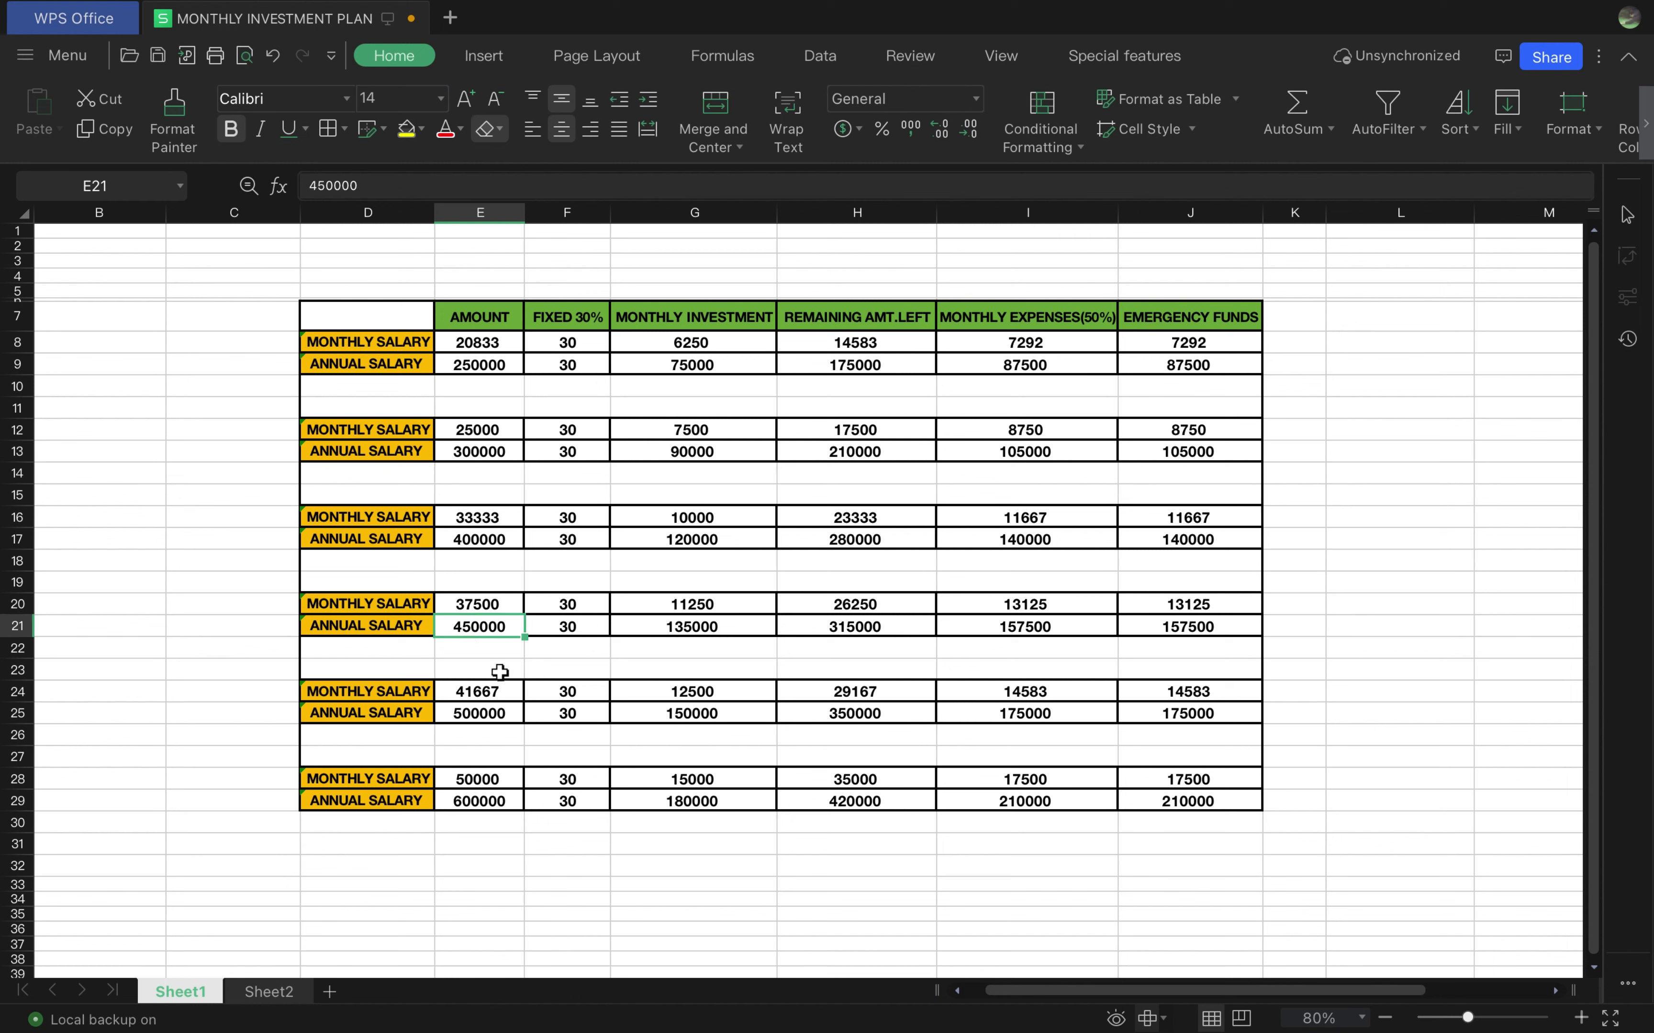
pyautogui.click(497, 712)
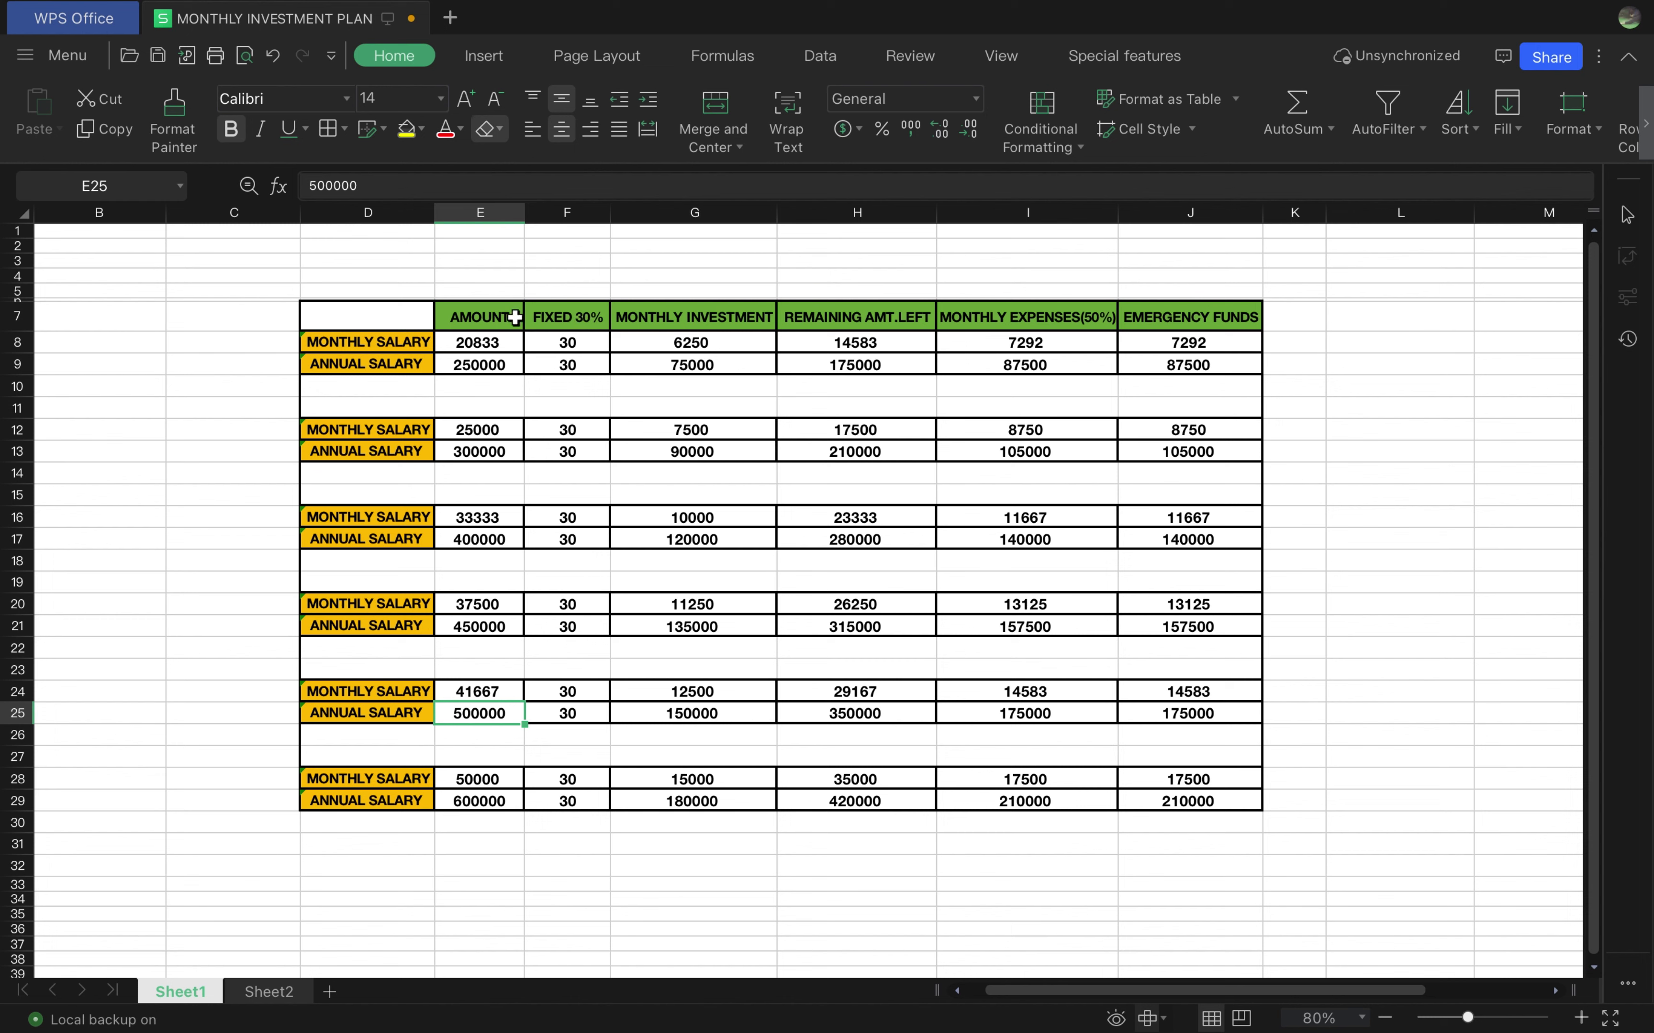
# Inspect the first monthly salary row from its amount through the monthly investment to the remaining amount
pyautogui.click(511, 343)
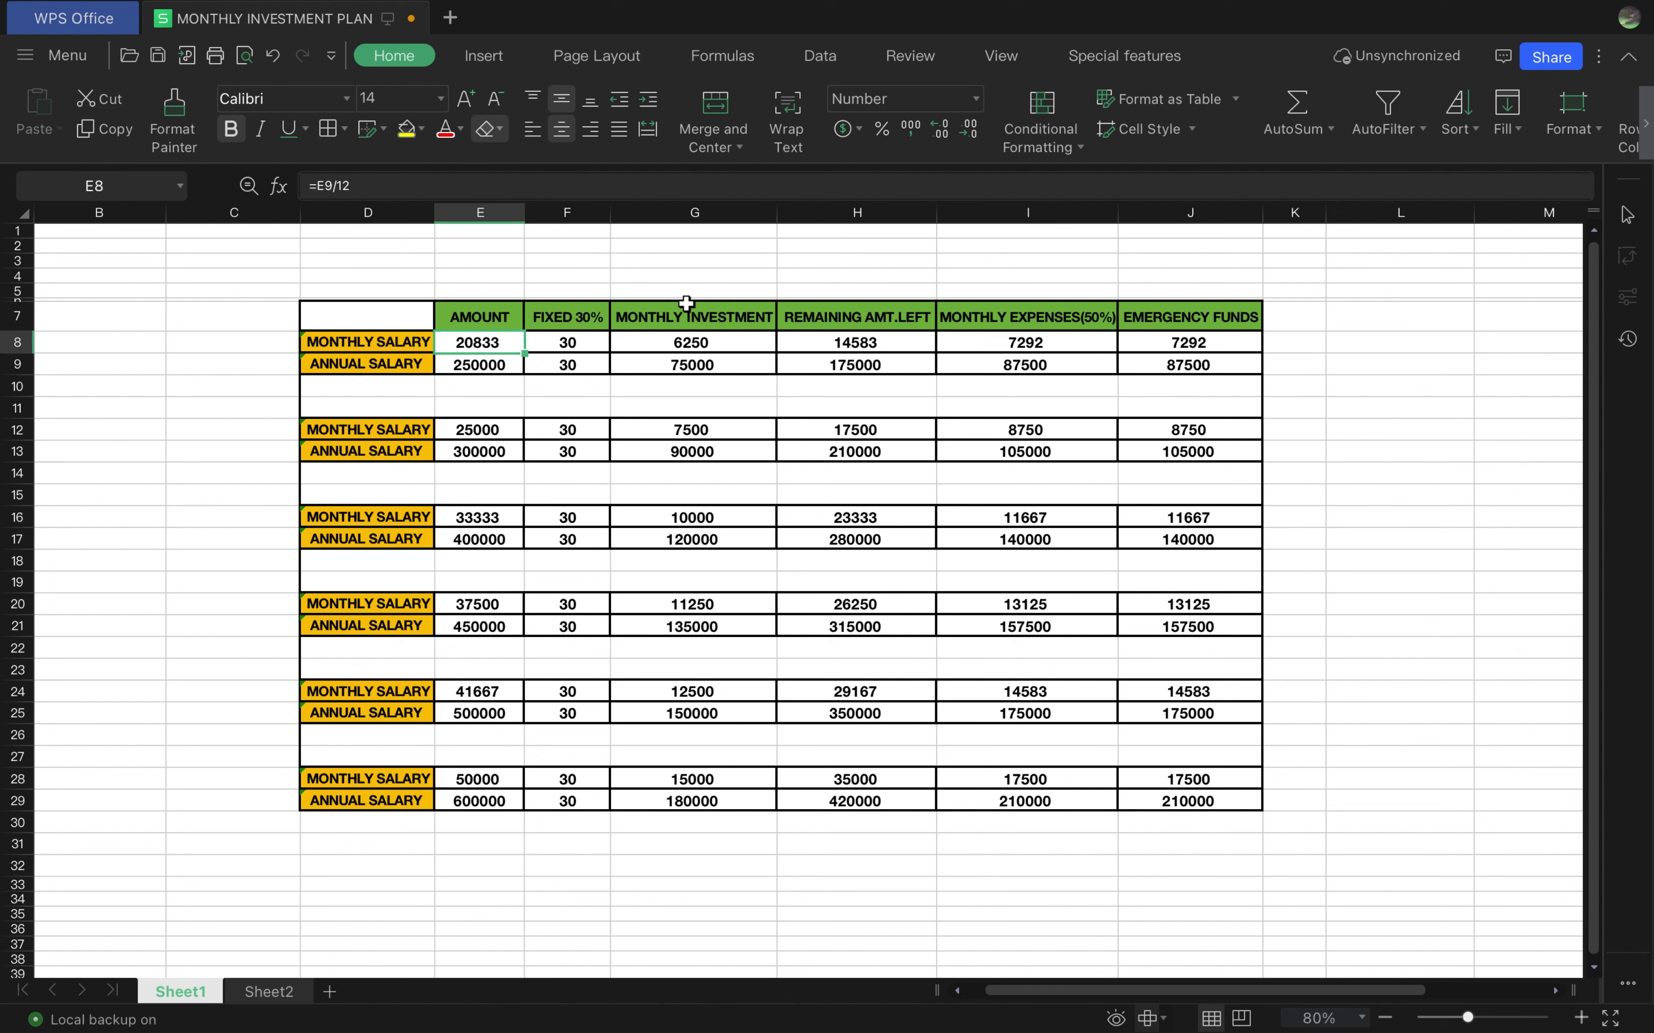
pyautogui.press('Right')
pyautogui.press('Right')
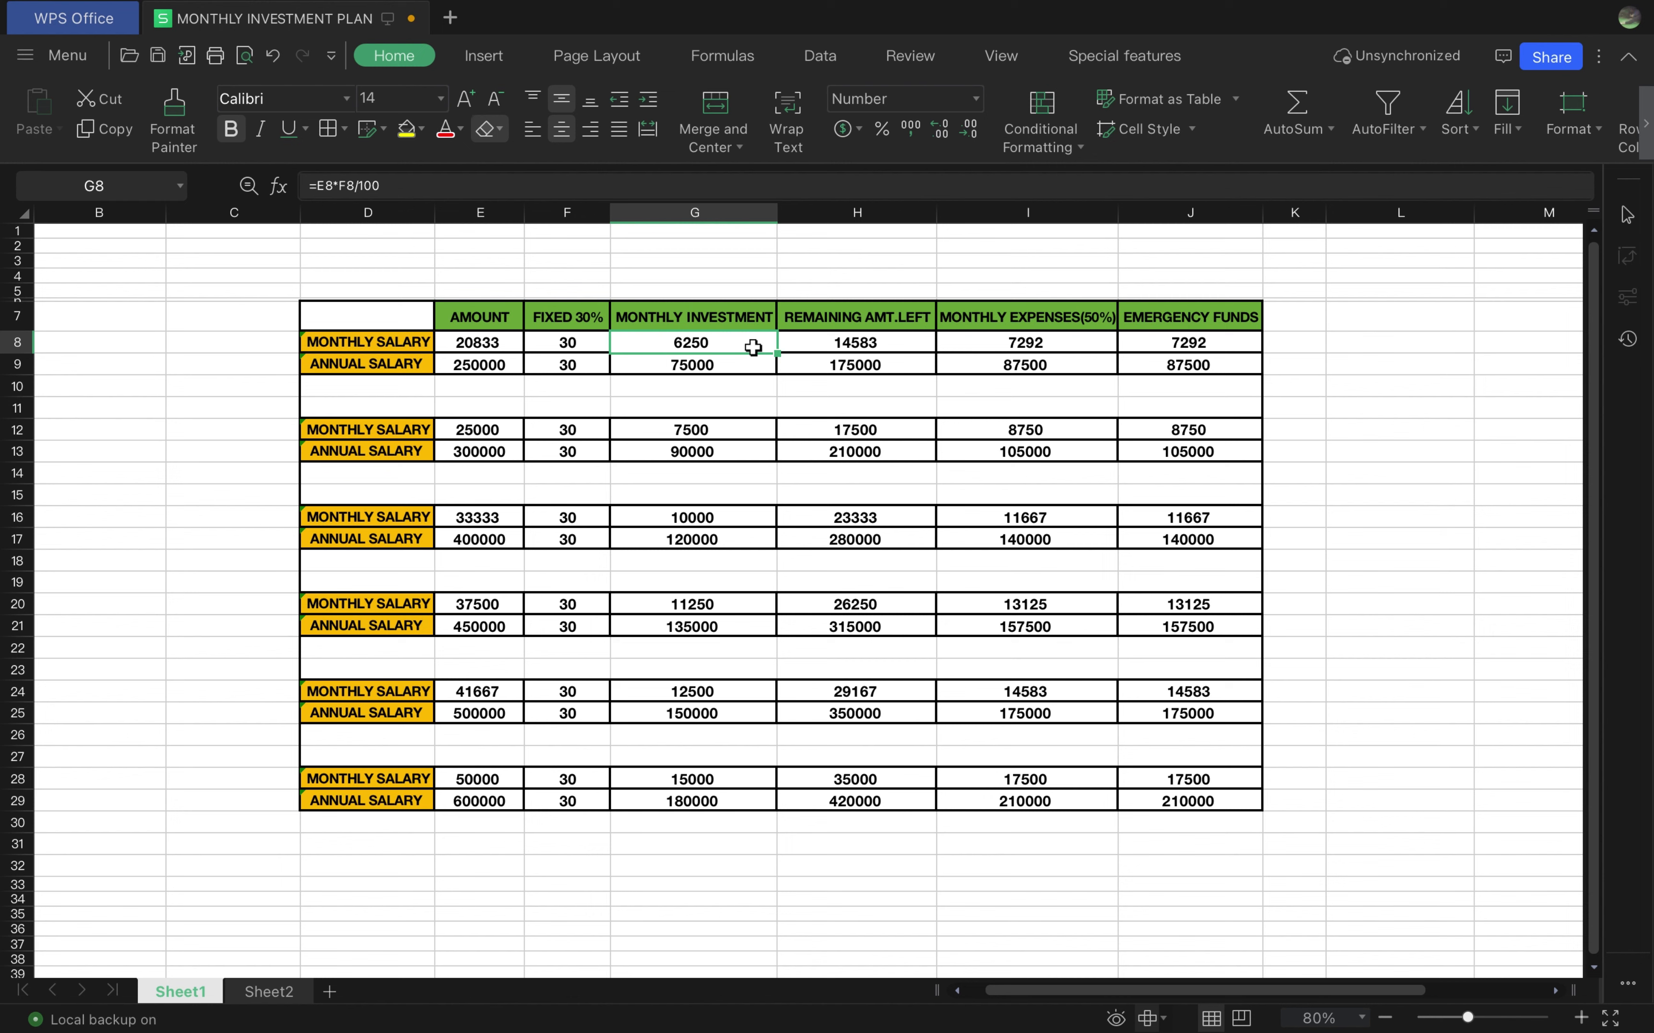
pyautogui.press('Left')
pyautogui.press('Right')
pyautogui.press('Right')
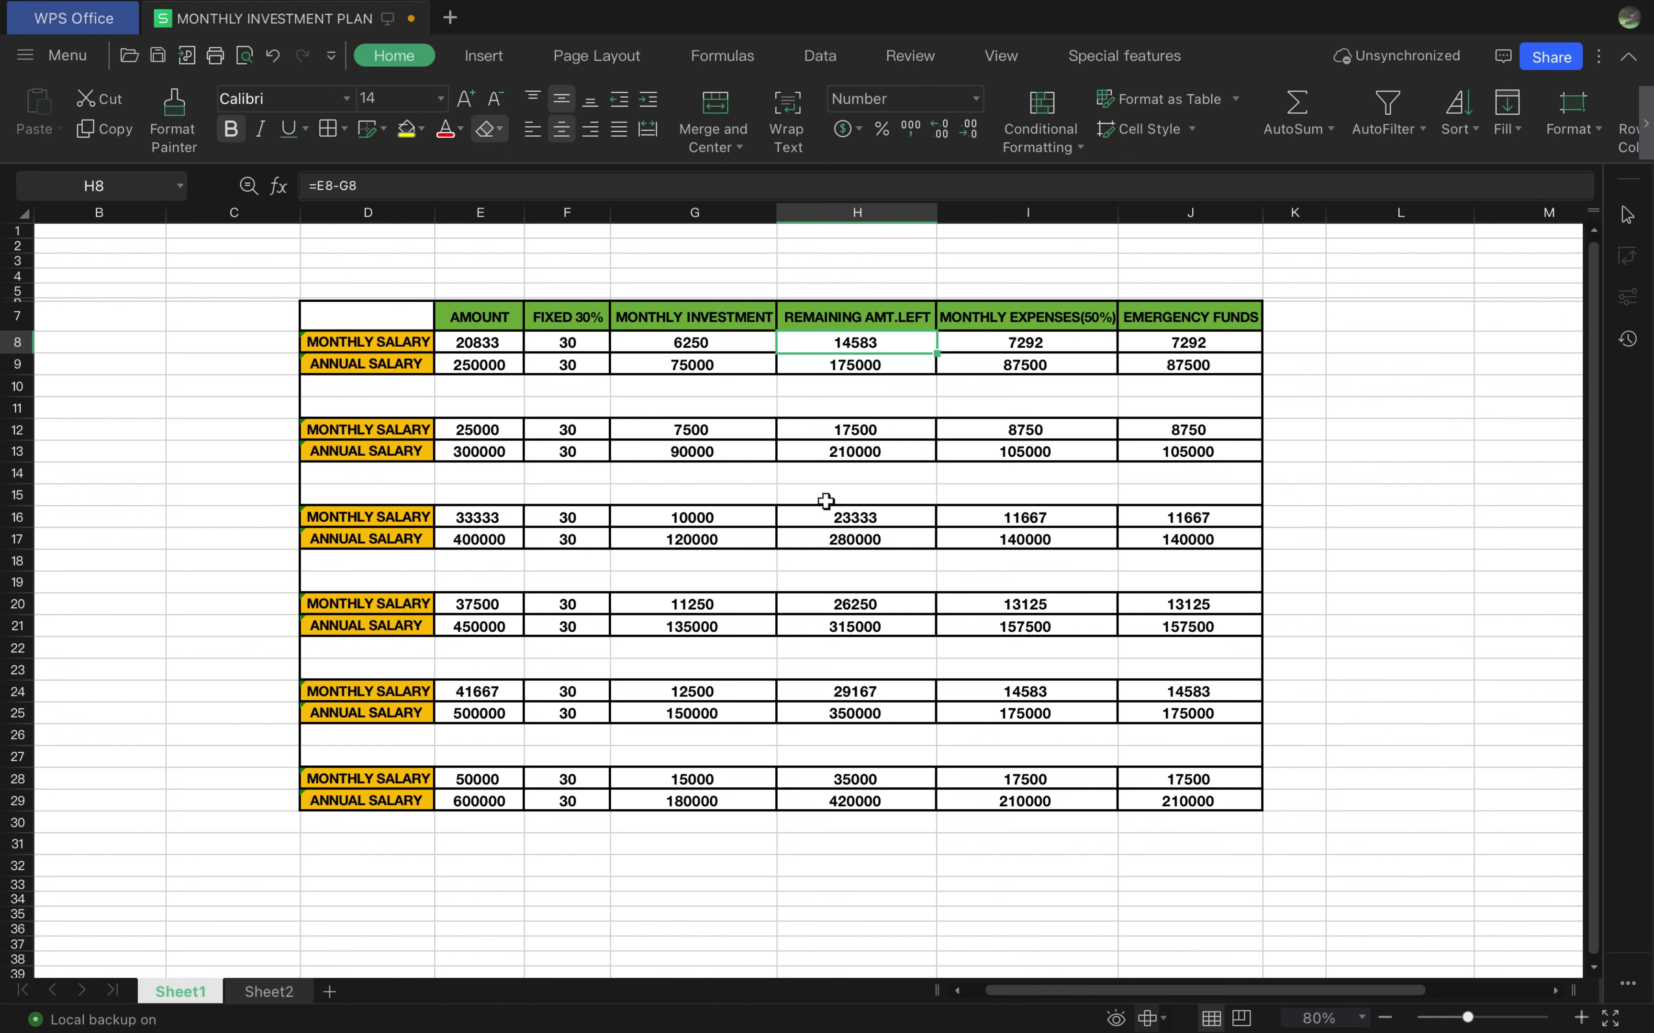
# Examine how the first block's remaining amount is split between monthly expenses (50%) and emergency funds, checking their headings and formulas
pyautogui.press('Up')
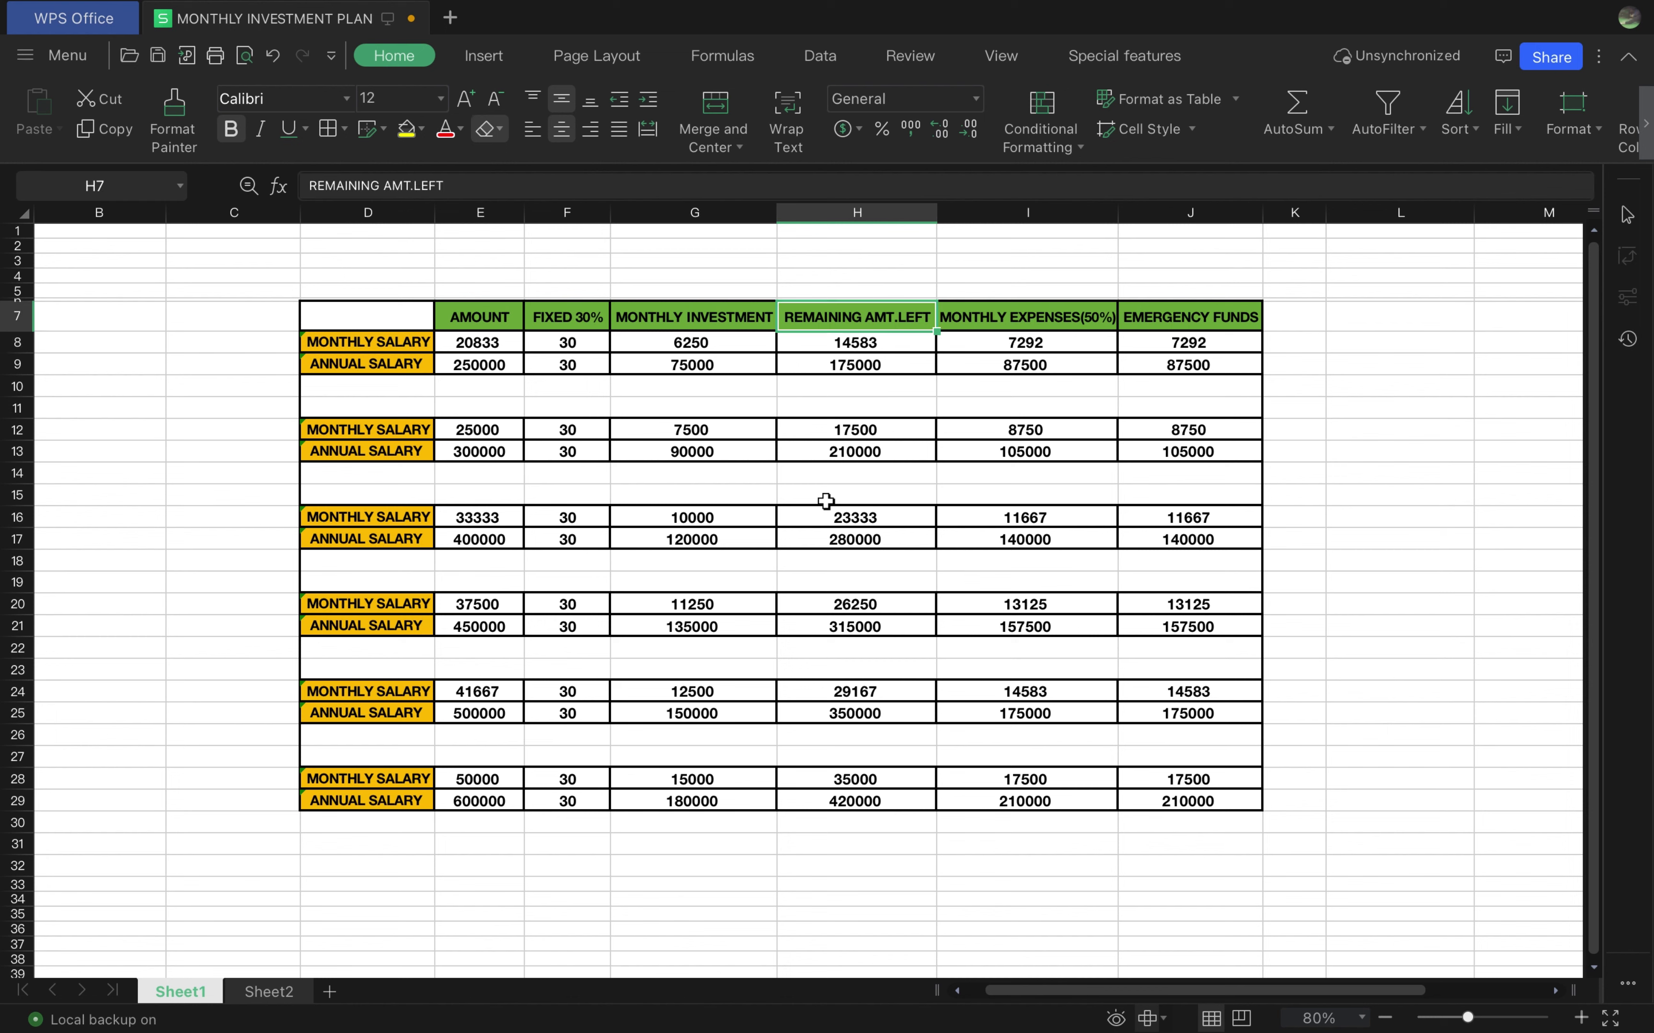
pyautogui.press('Down')
pyautogui.press('Right')
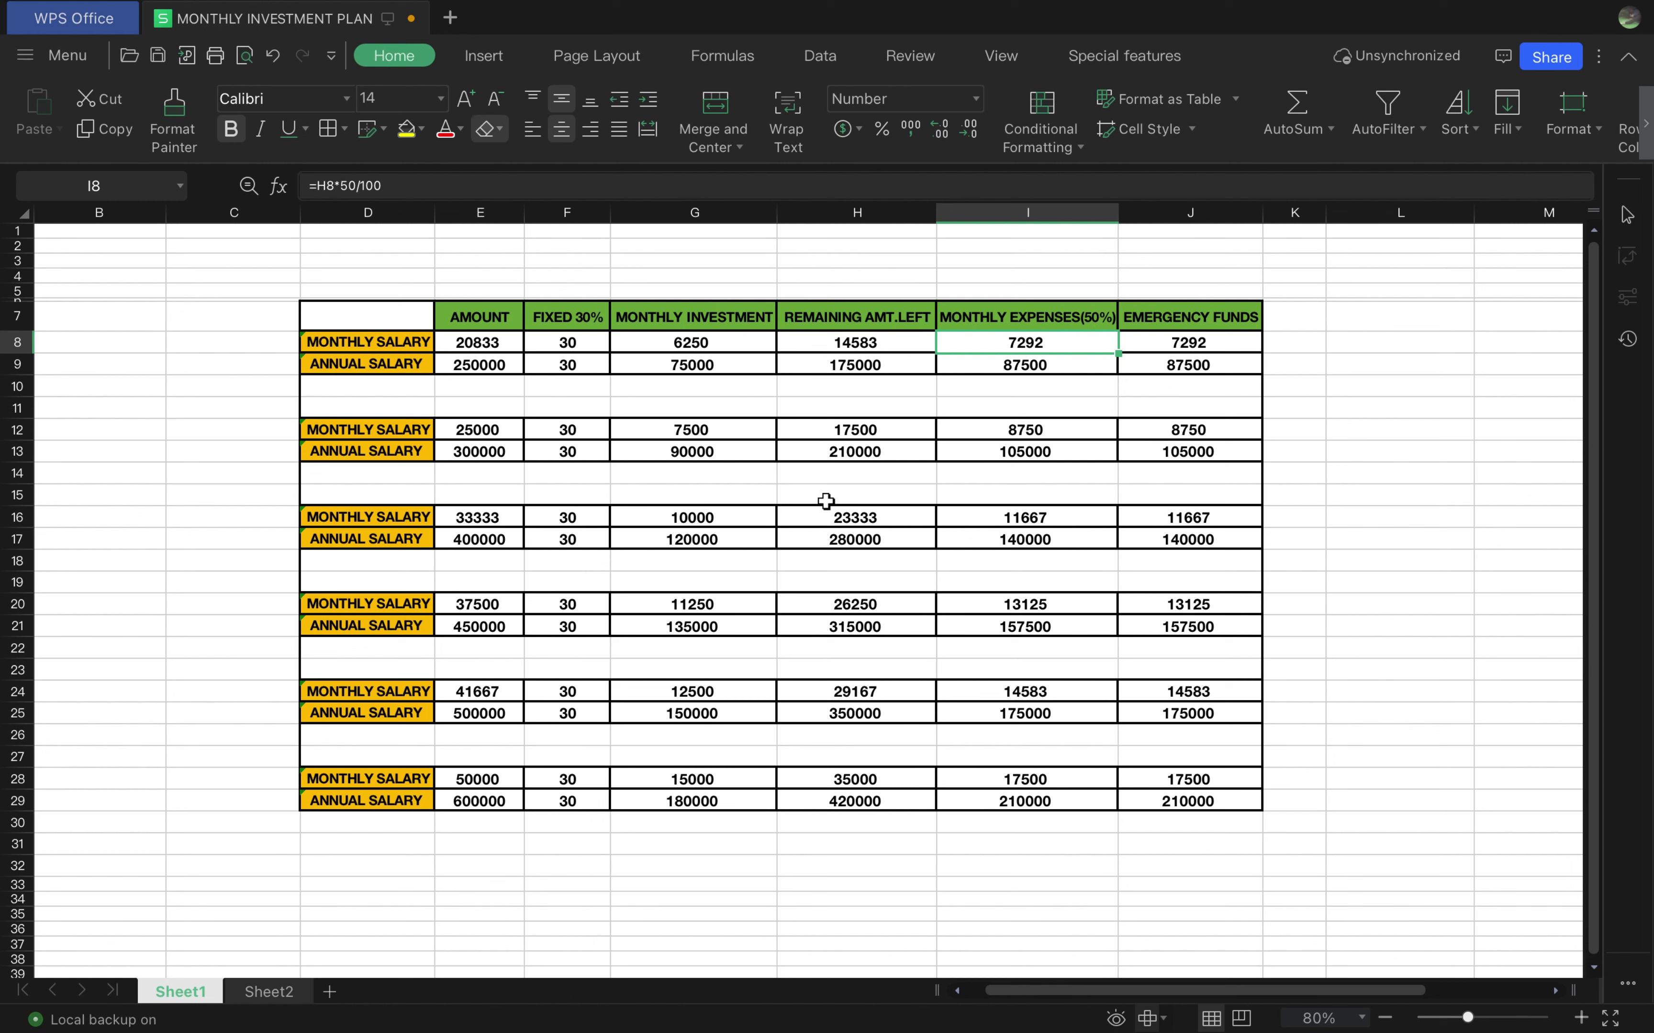
pyautogui.press('Up')
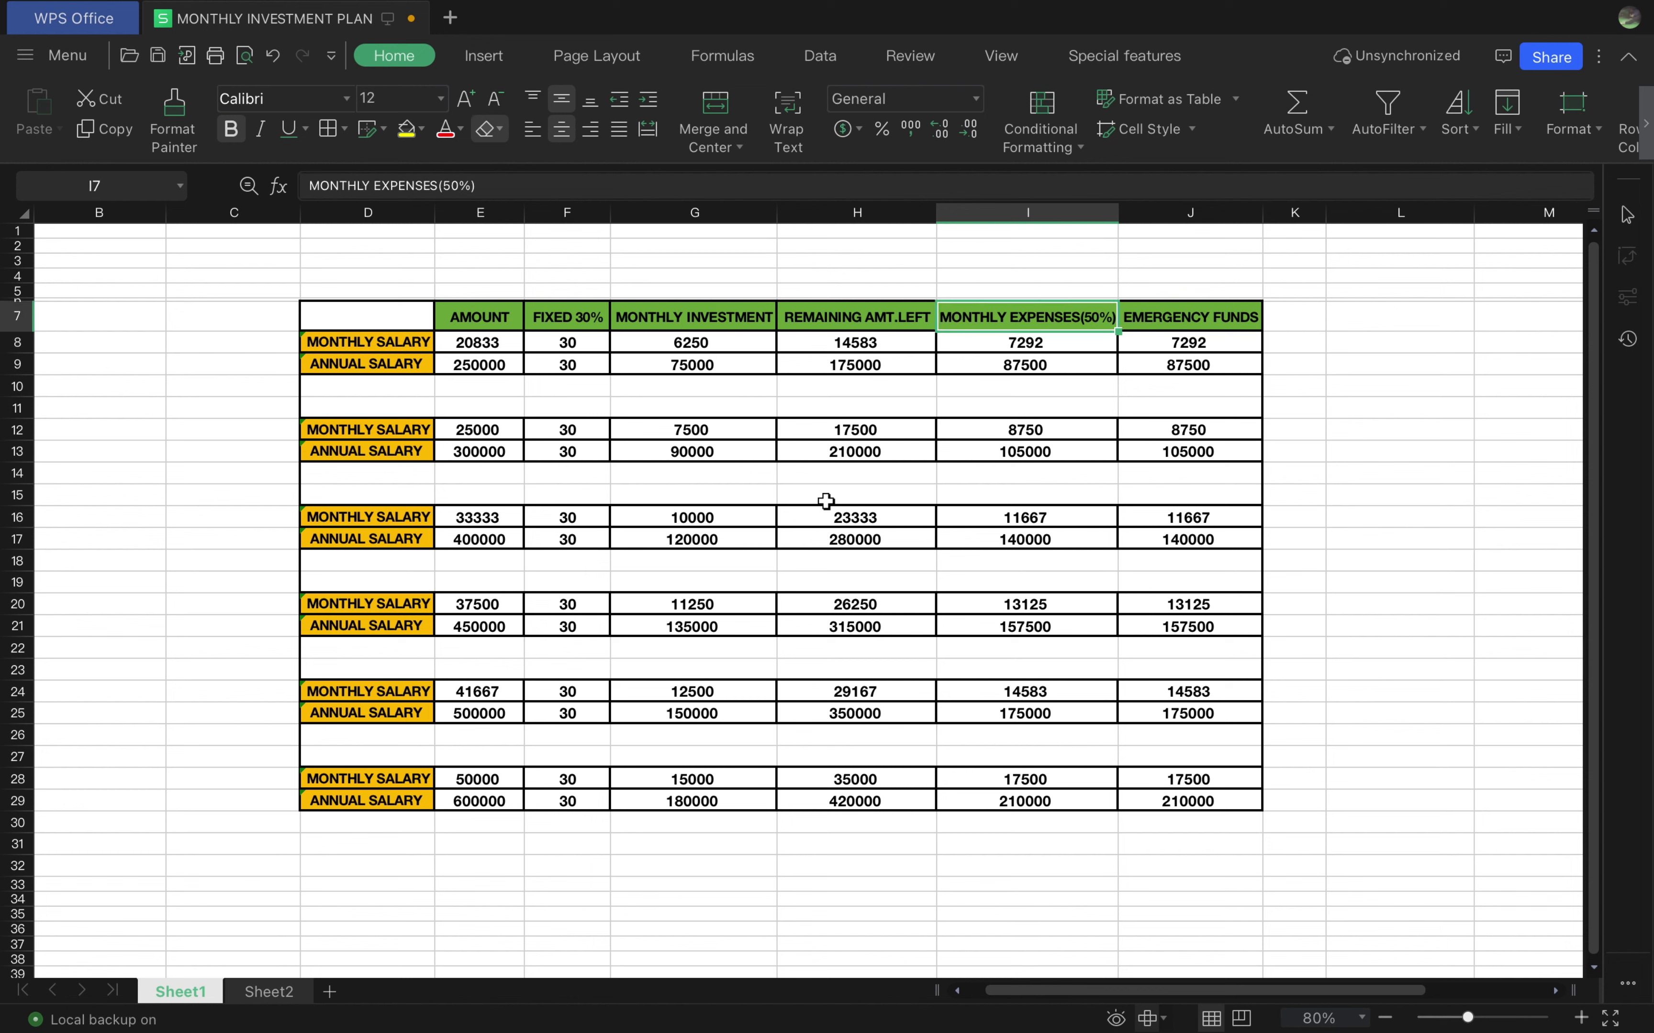
pyautogui.press('Down')
pyautogui.press('Down')
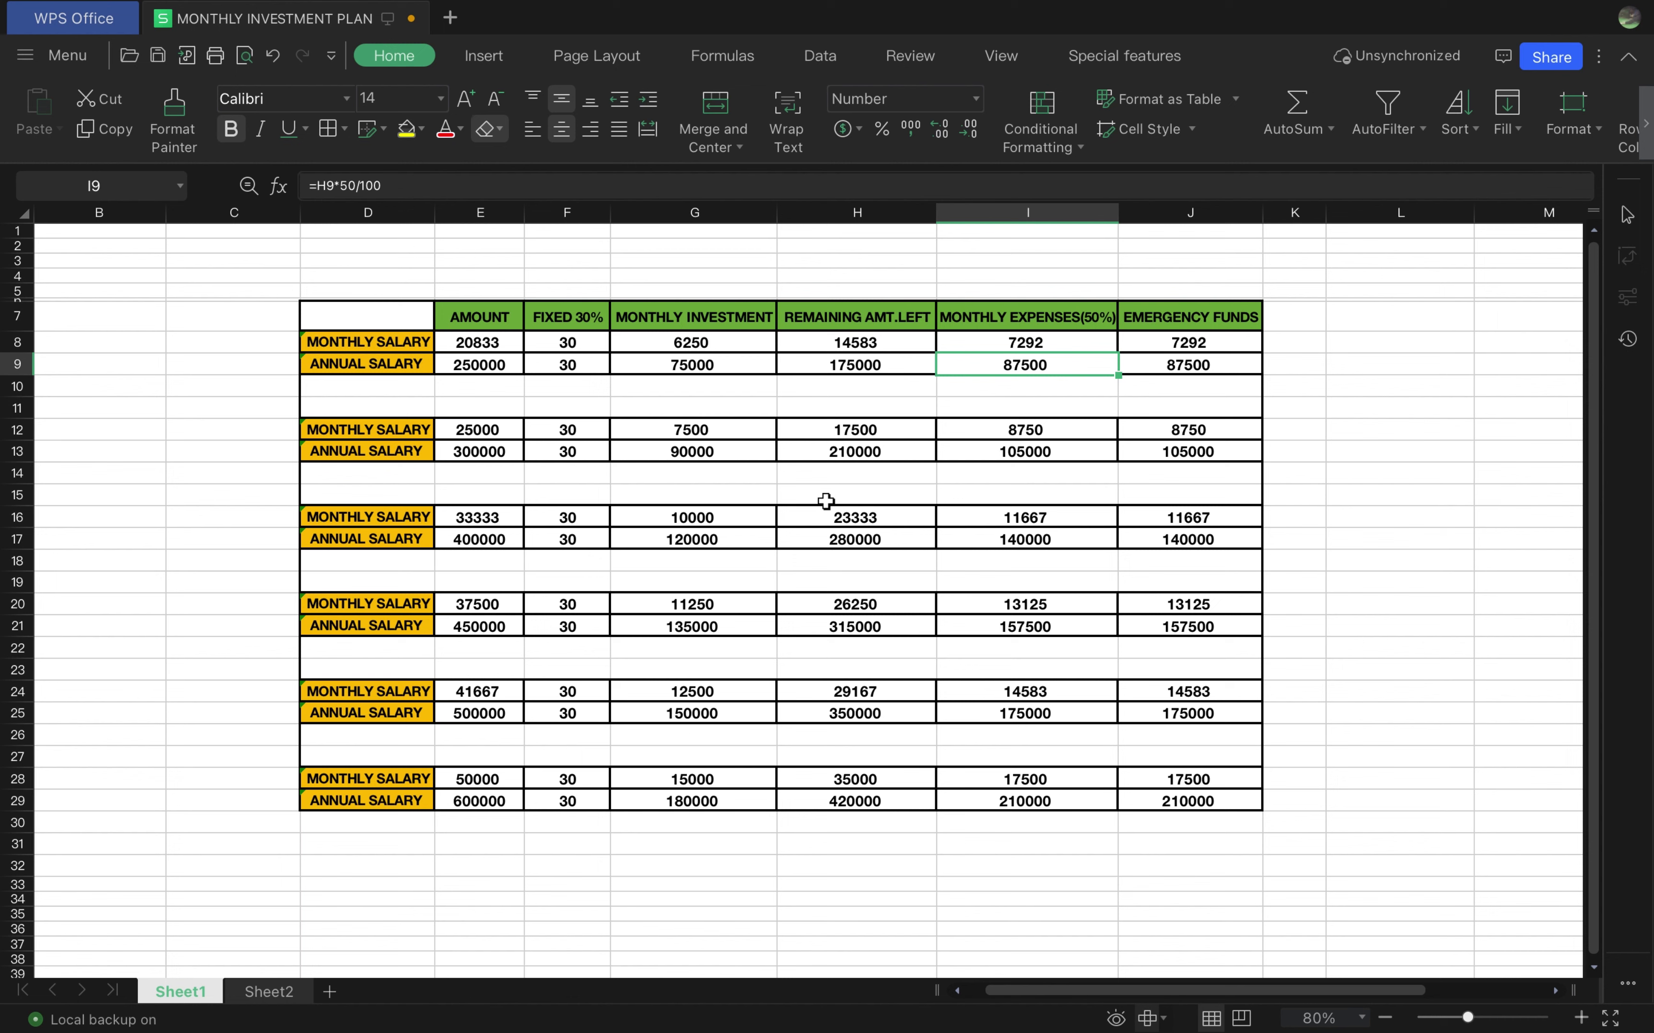
pyautogui.press('Up')
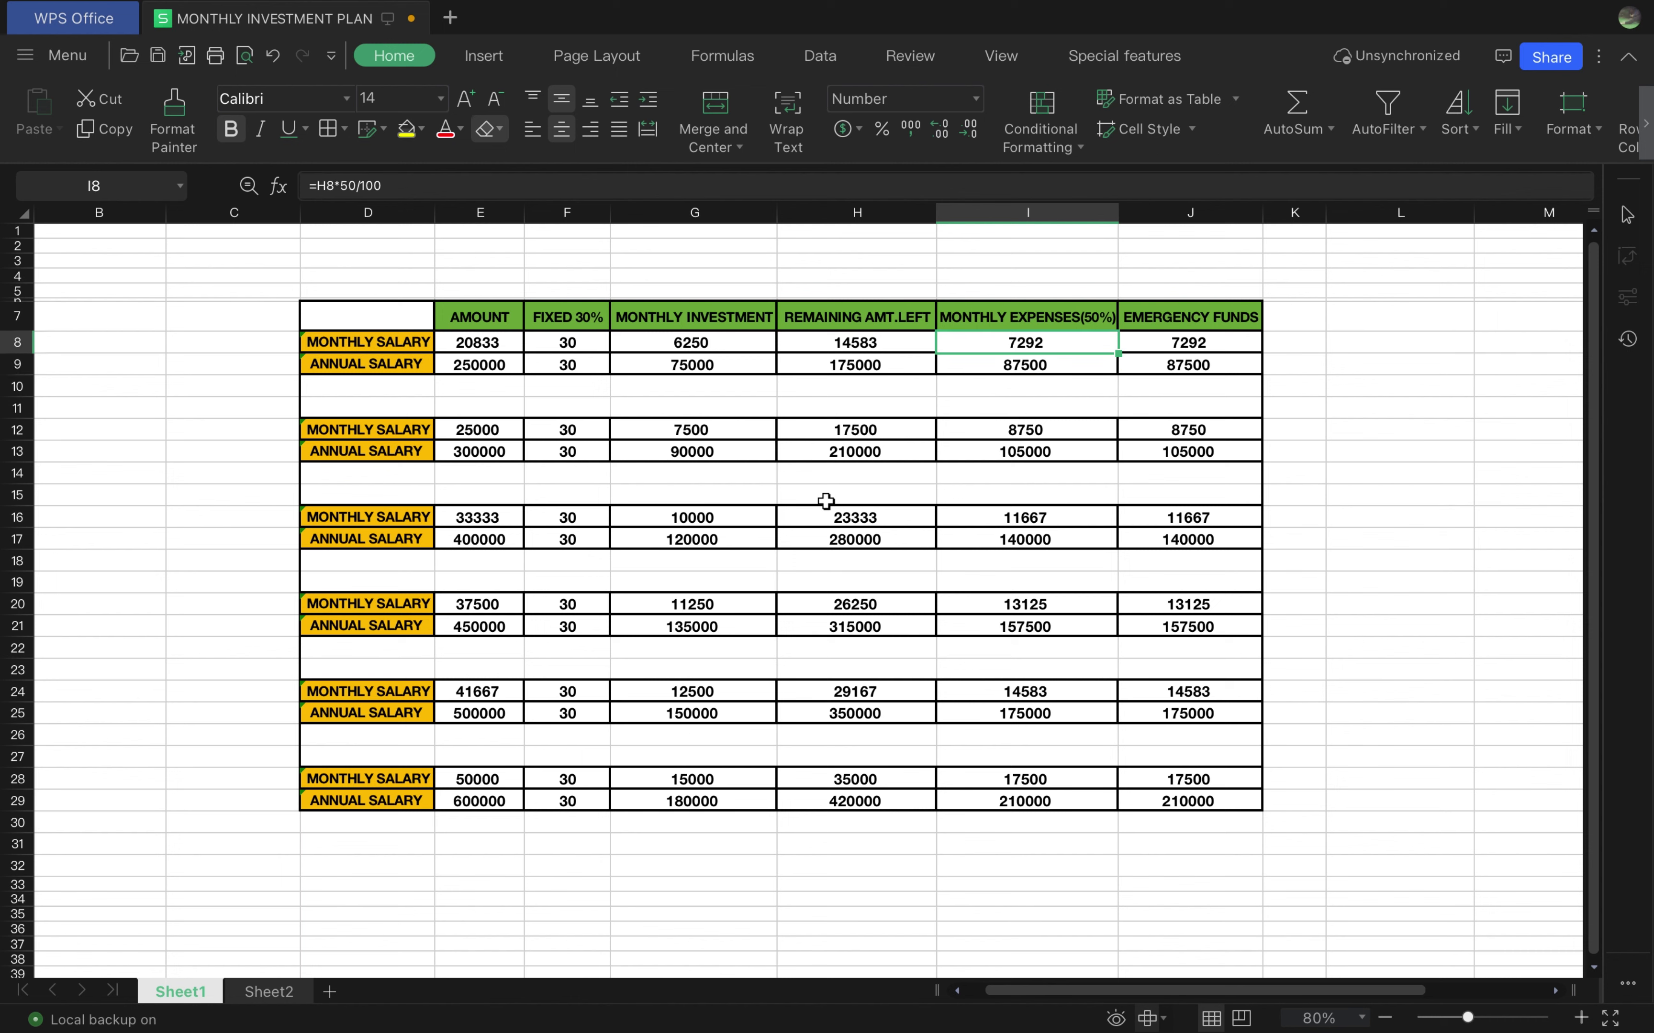
pyautogui.press('Left')
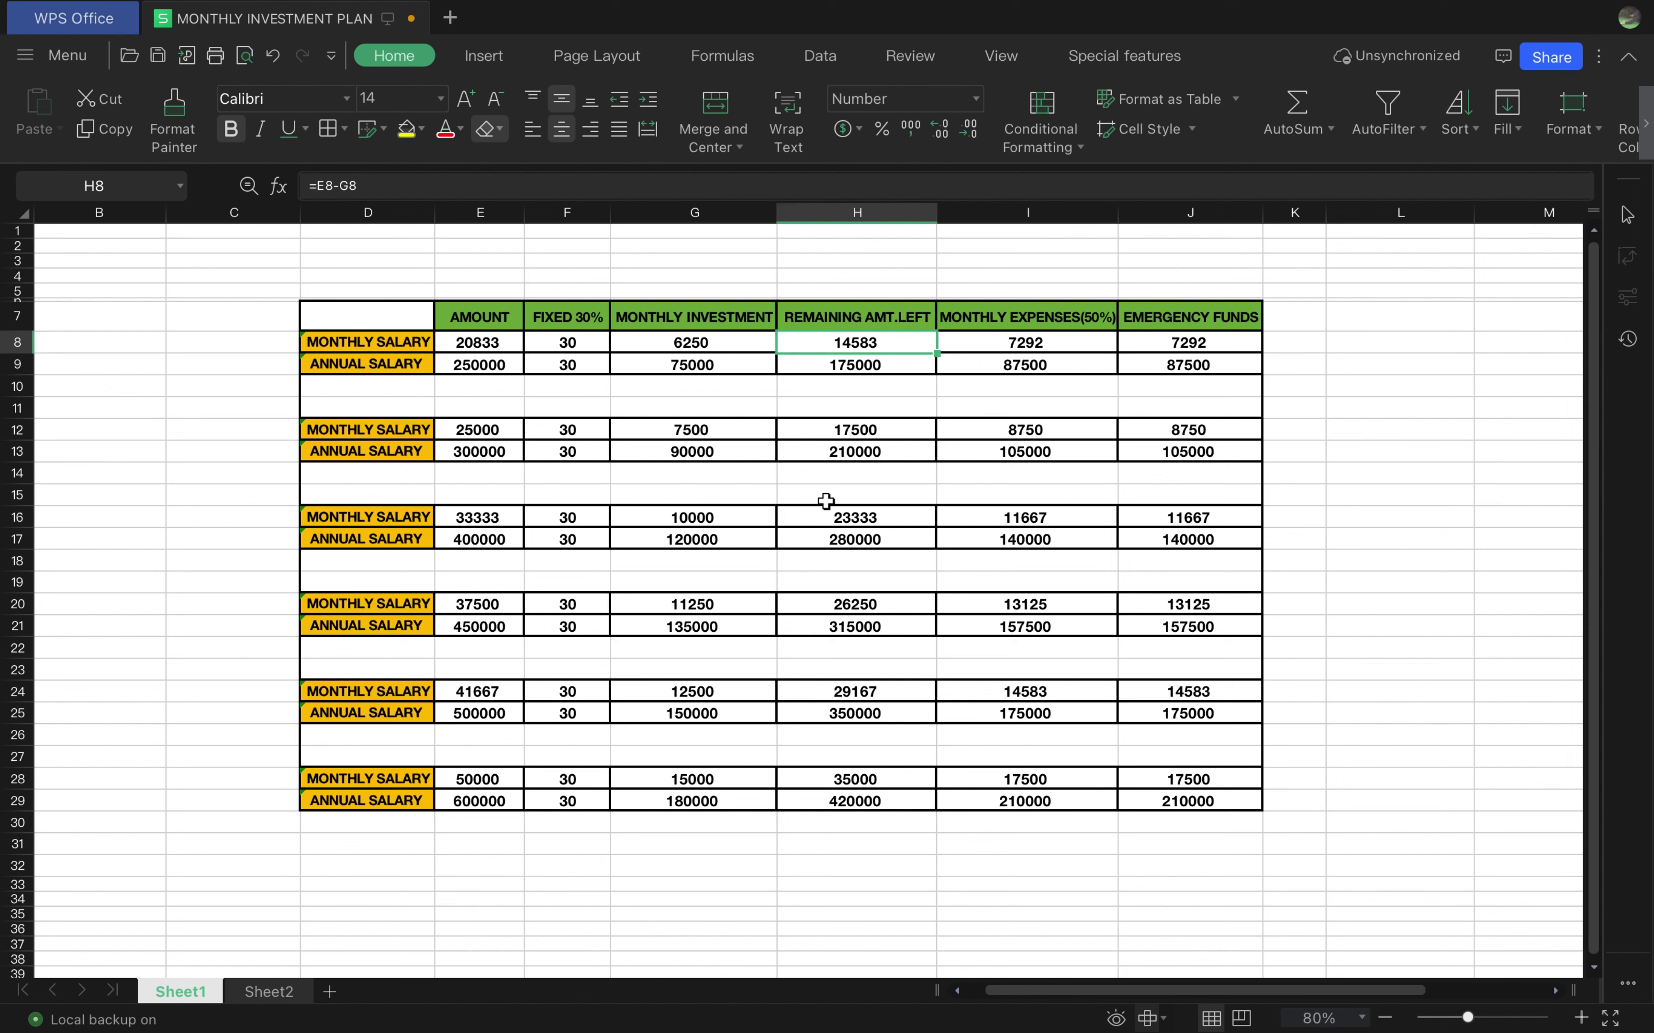
pyautogui.press('Right')
pyautogui.press('Right')
pyautogui.press('Left')
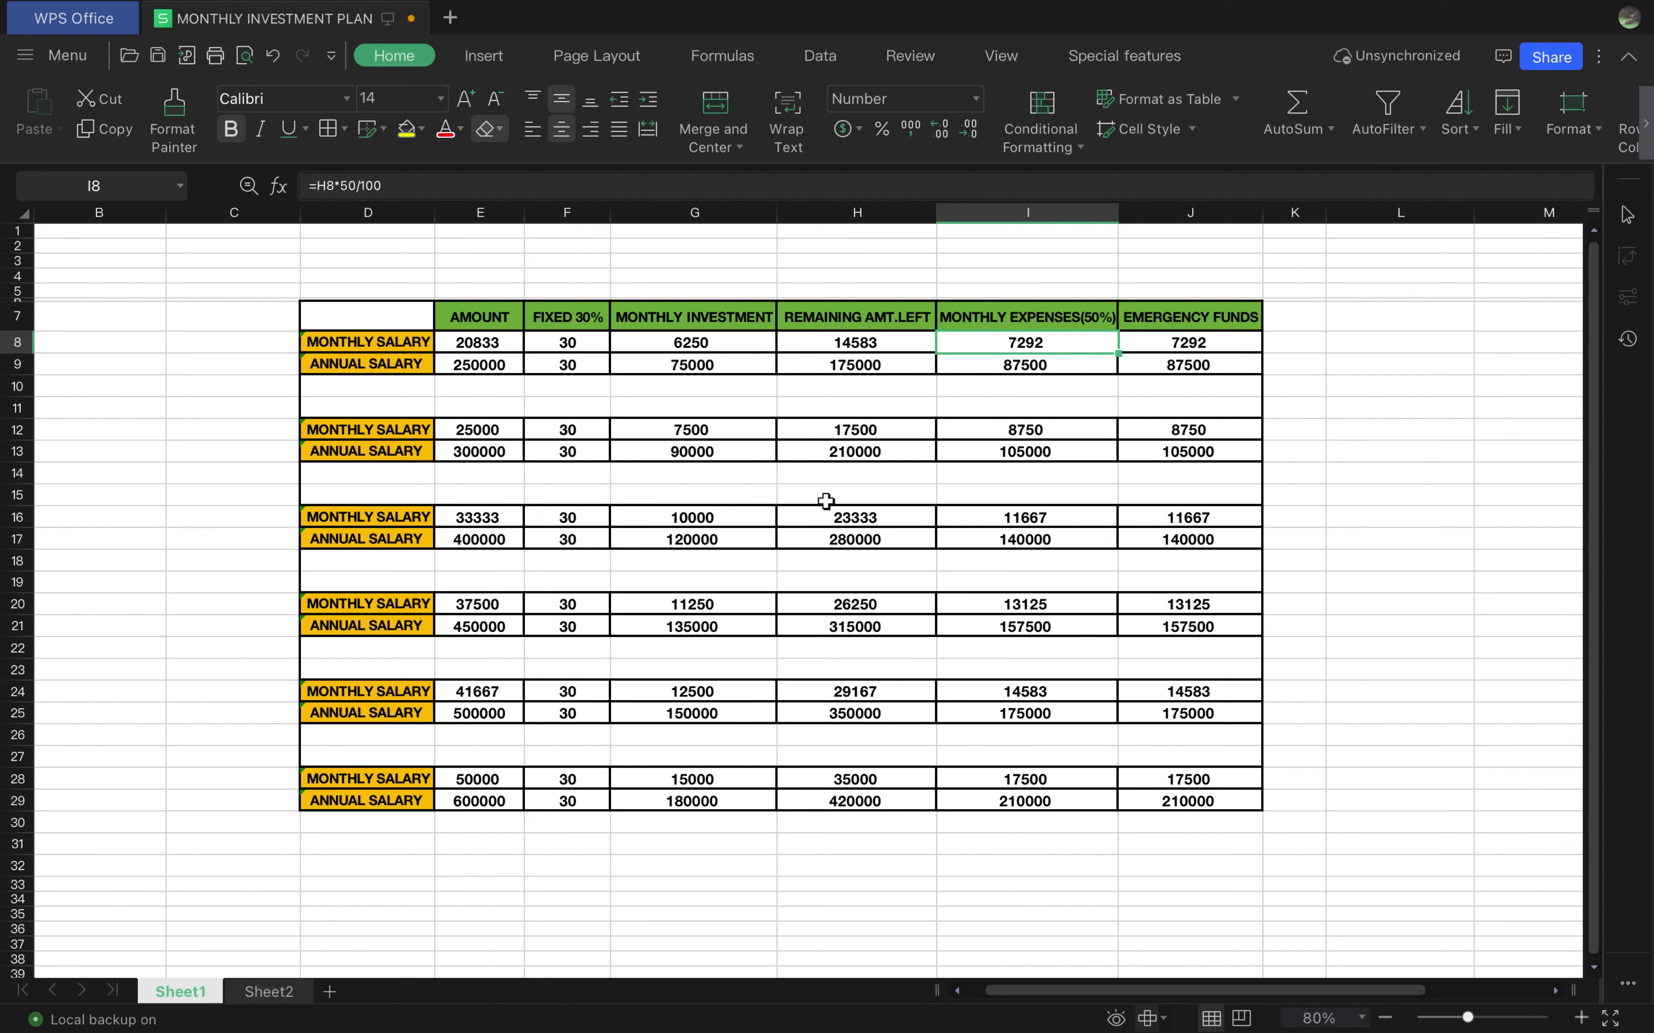
pyautogui.press('Right')
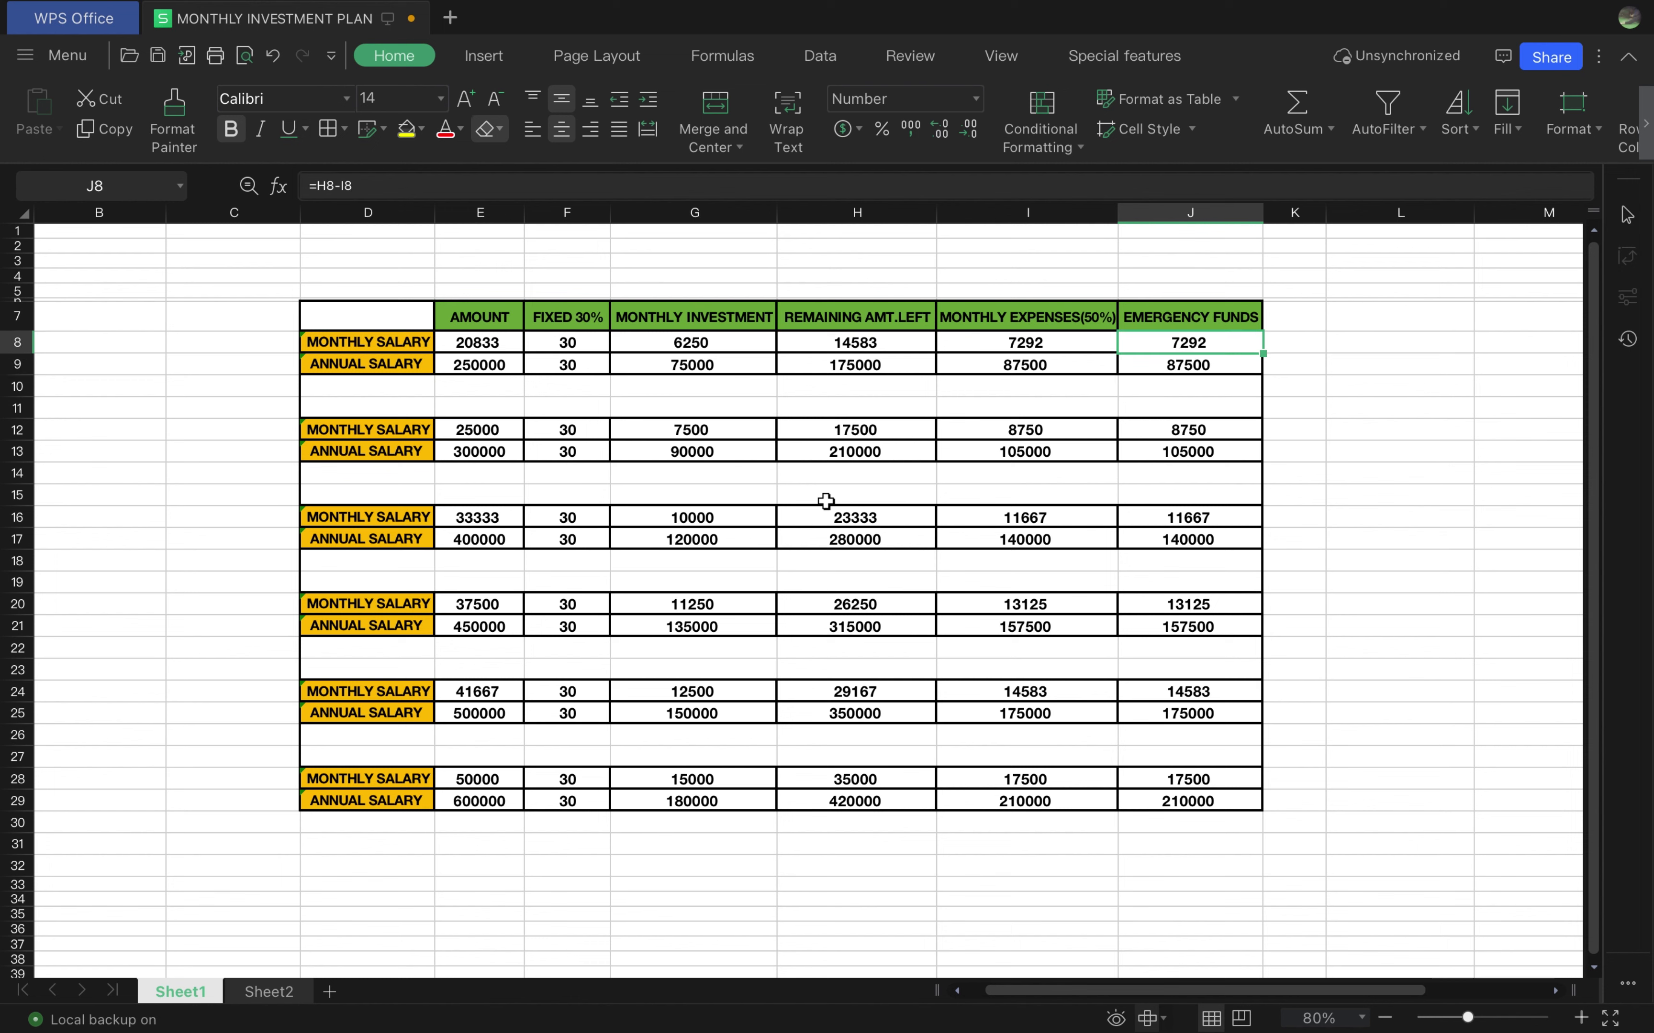
# Return to the first monthly salary amount and review the second block's monthly row across to its monthly expenses
pyautogui.press('Left')
pyautogui.press('Left')
pyautogui.press('Left')
pyautogui.press('Left')
pyautogui.press('Left')
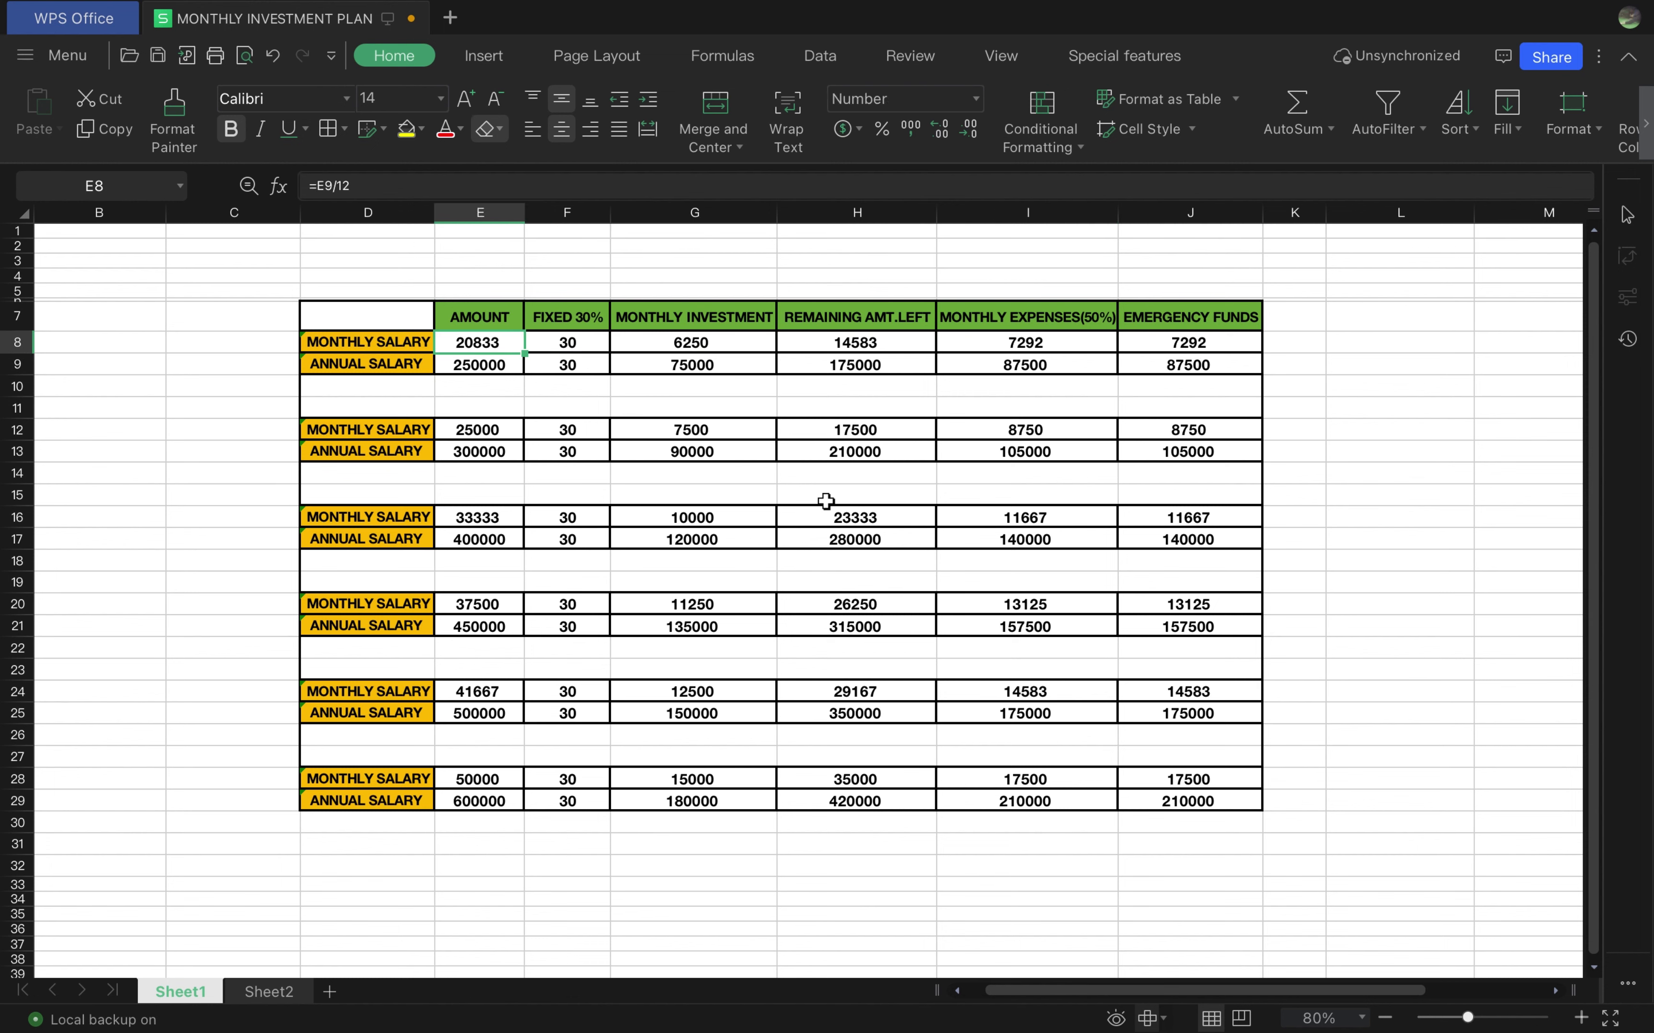
pyautogui.press('Down')
pyautogui.press('Down')
pyautogui.press('Down')
pyautogui.press('Down')
pyautogui.press('Right')
pyautogui.press('Right')
pyautogui.press('Right')
pyautogui.press('Left')
pyautogui.press('Right')
pyautogui.press('Right')
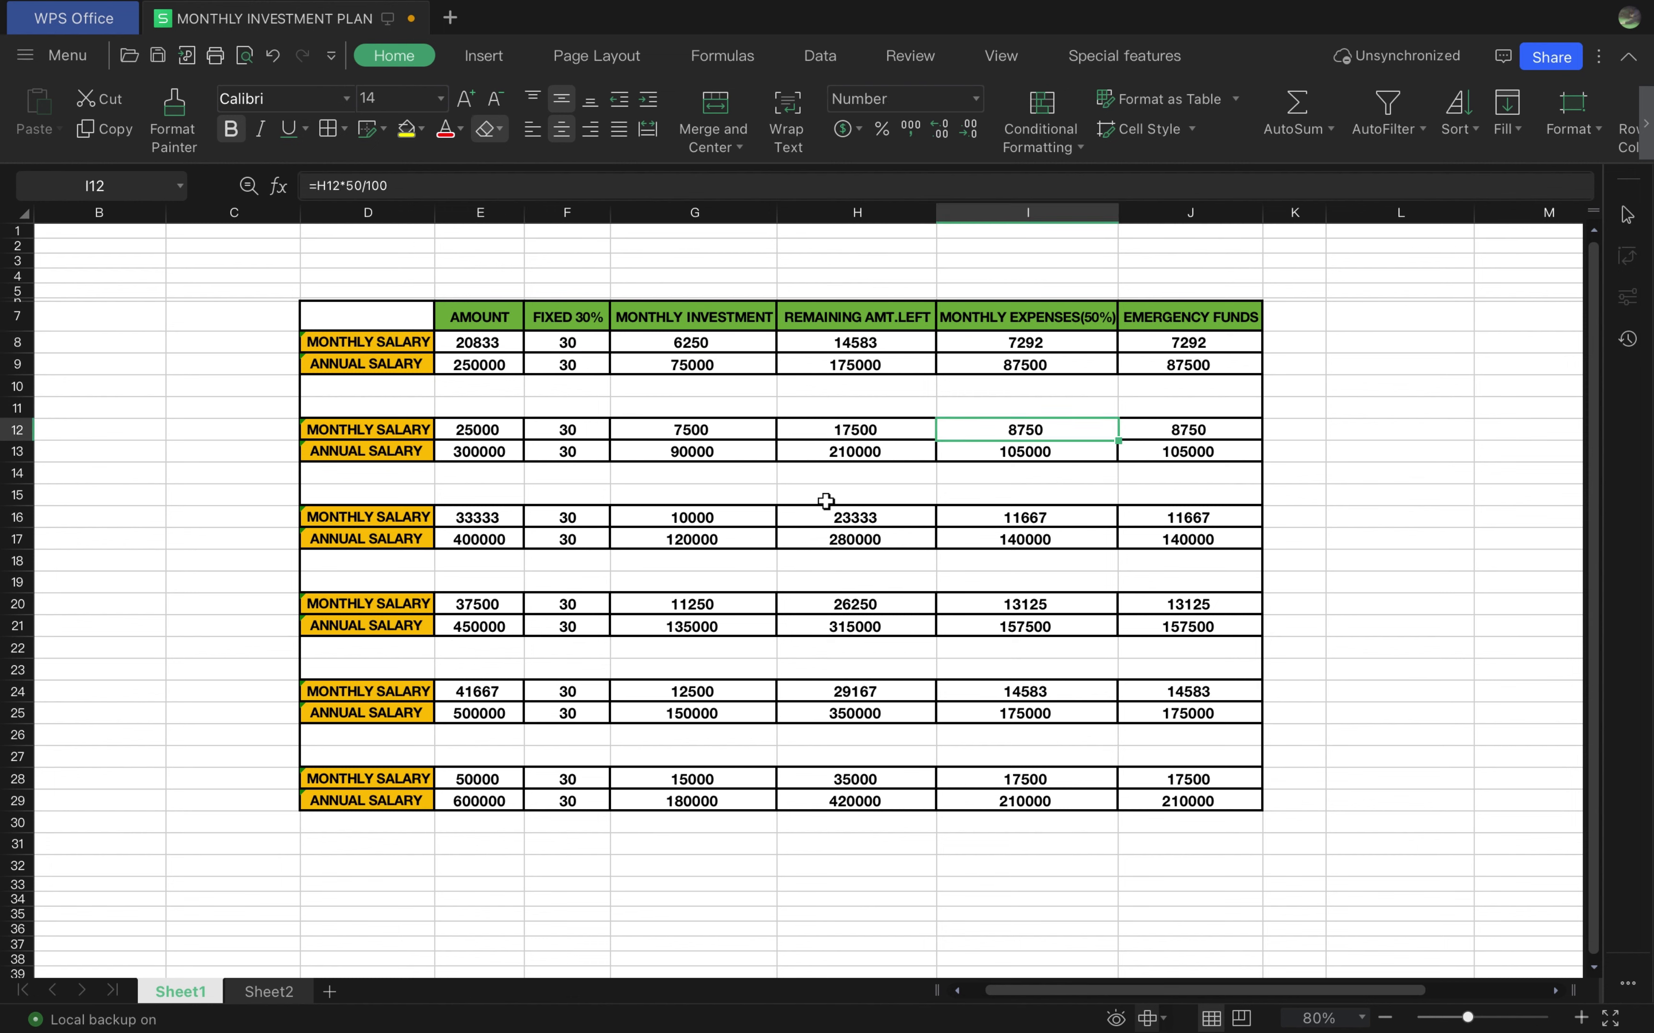
# Return to the header row and review the headings from MONTHLY EXPENSES(50%) back to FIXED 30%
pyautogui.press('Up')
pyautogui.press('Up')
pyautogui.press('Up')
pyautogui.press('Up')
pyautogui.press('Up')
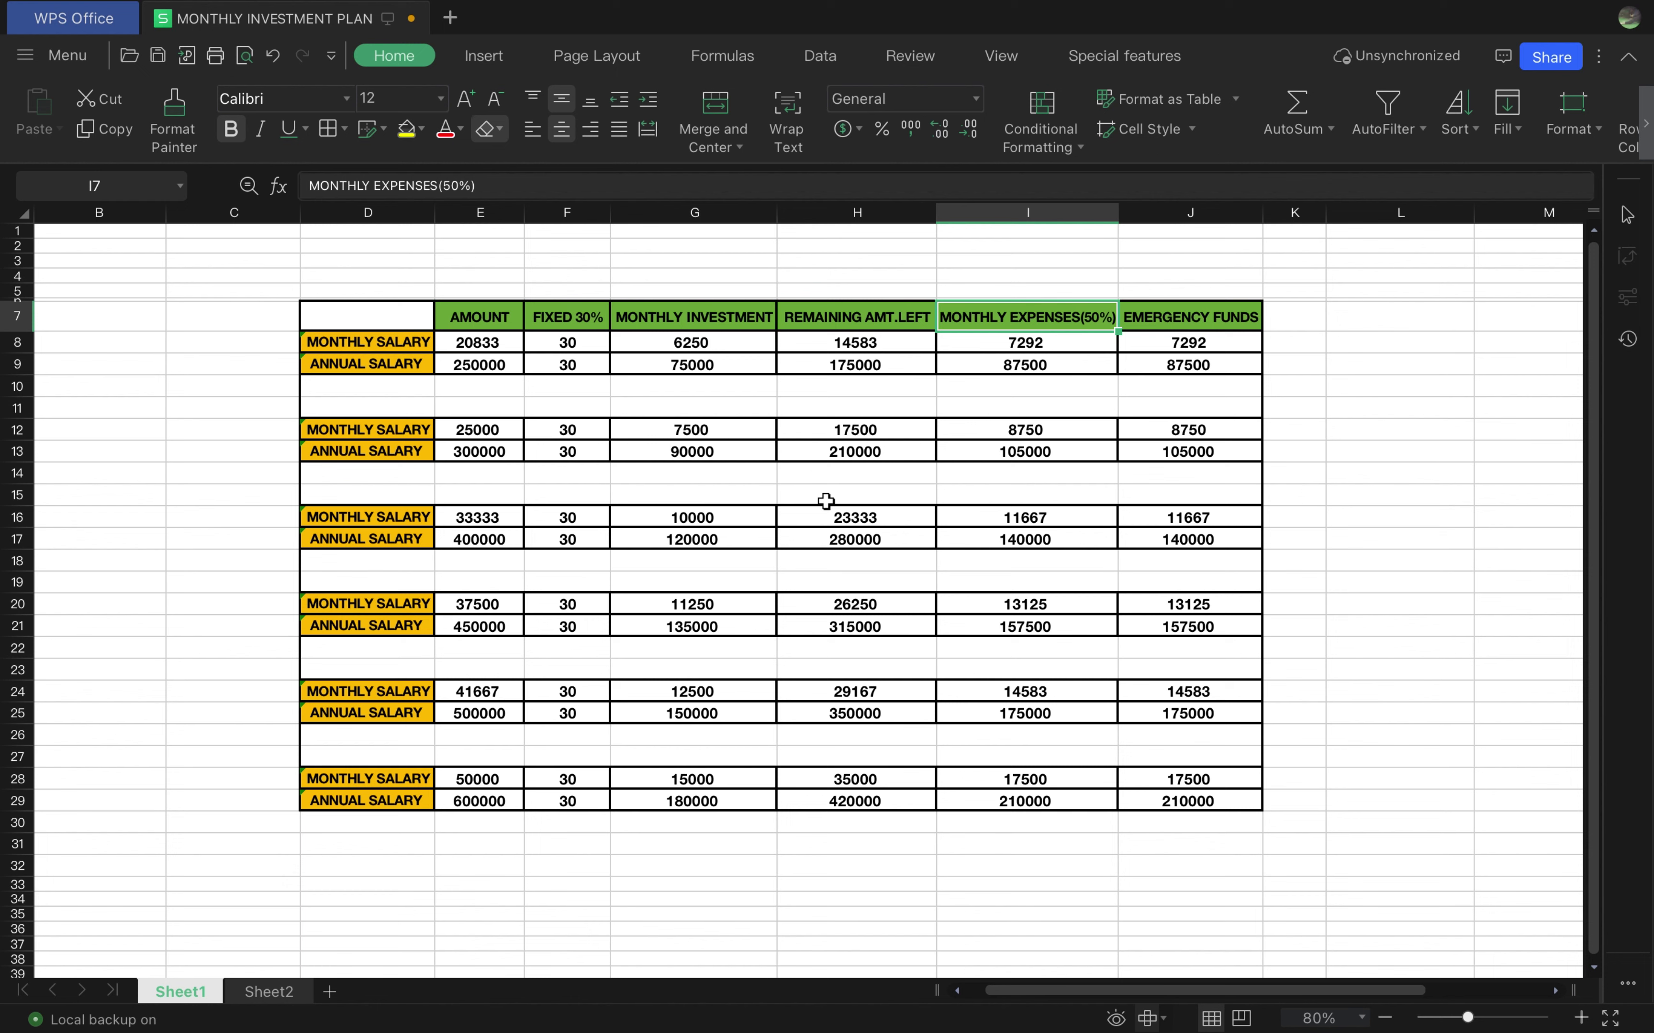
pyautogui.press('Up')
pyautogui.press('Up')
pyautogui.press('Up')
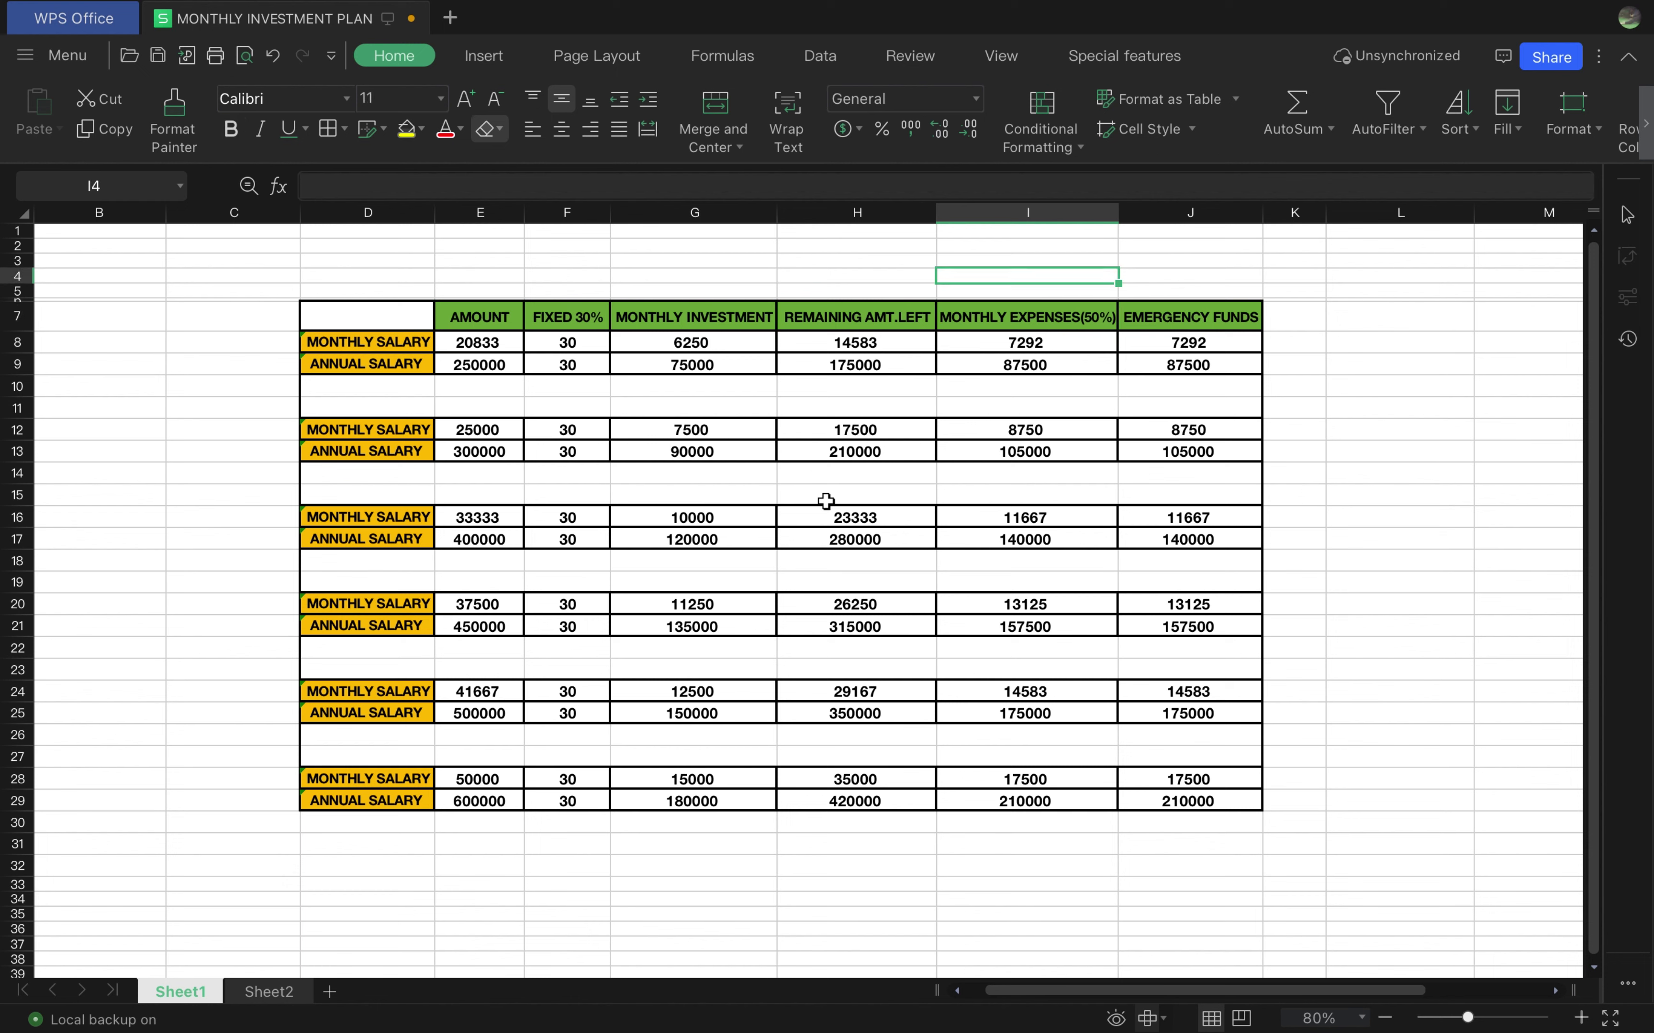
pyautogui.press('Down')
pyautogui.press('Down')
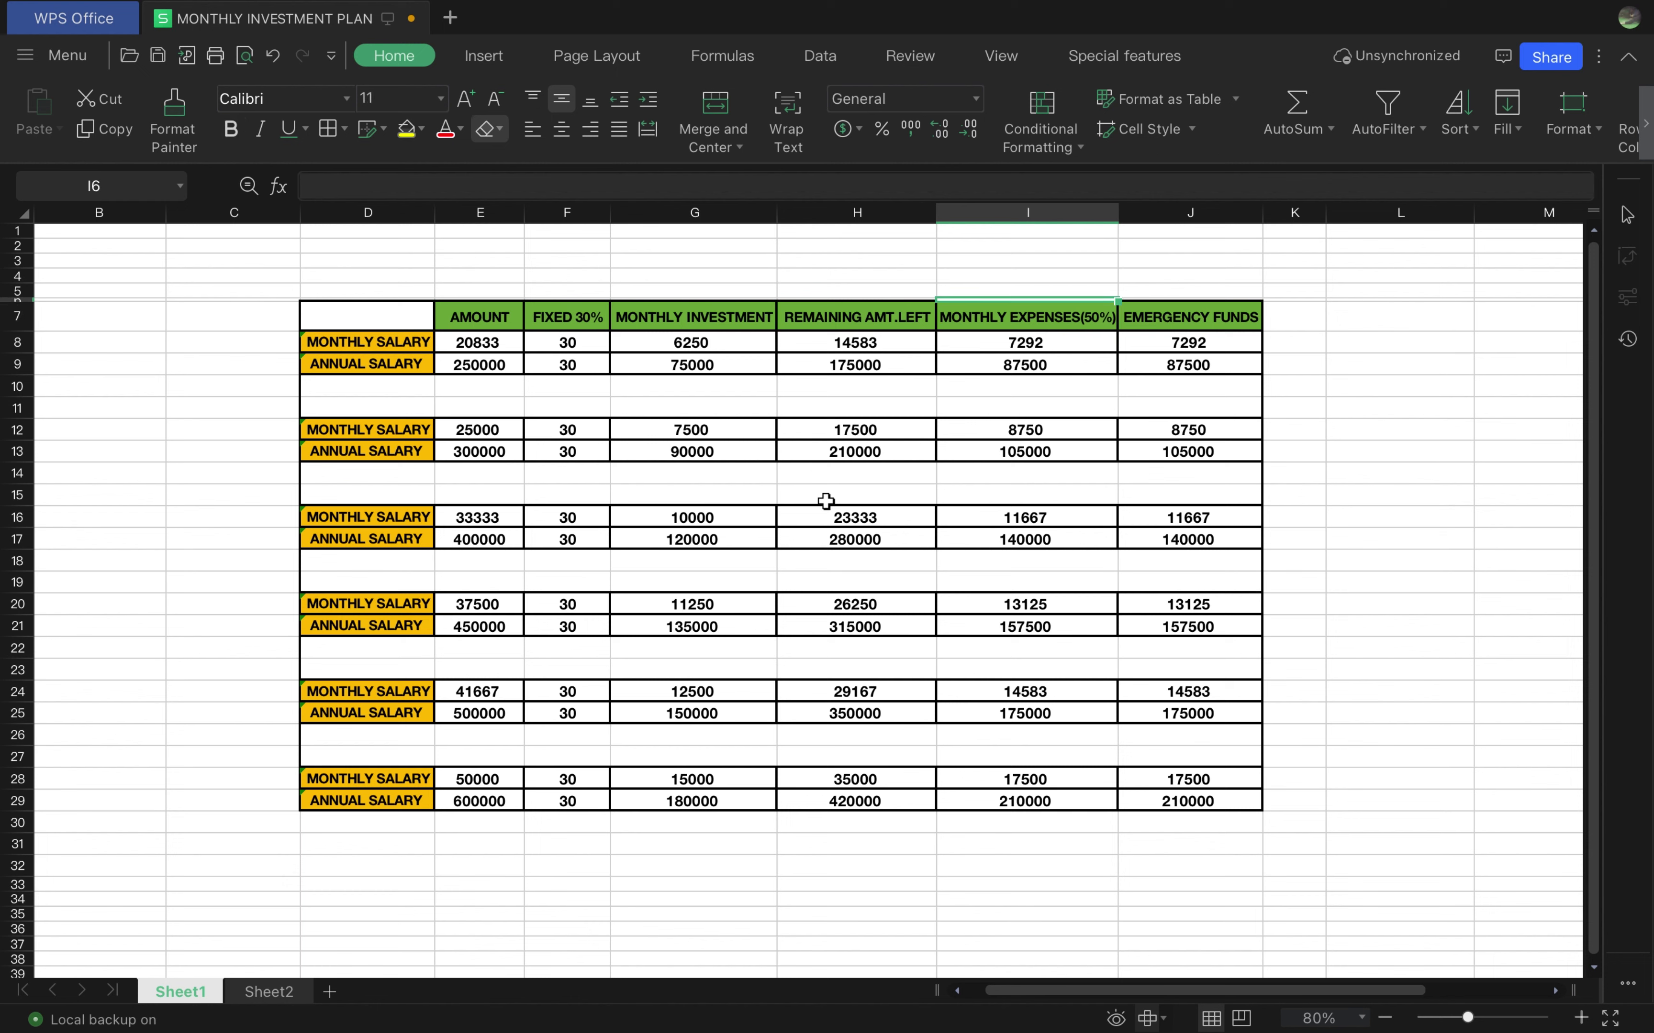
pyautogui.press('Up')
pyautogui.press('Down')
pyautogui.press('Down')
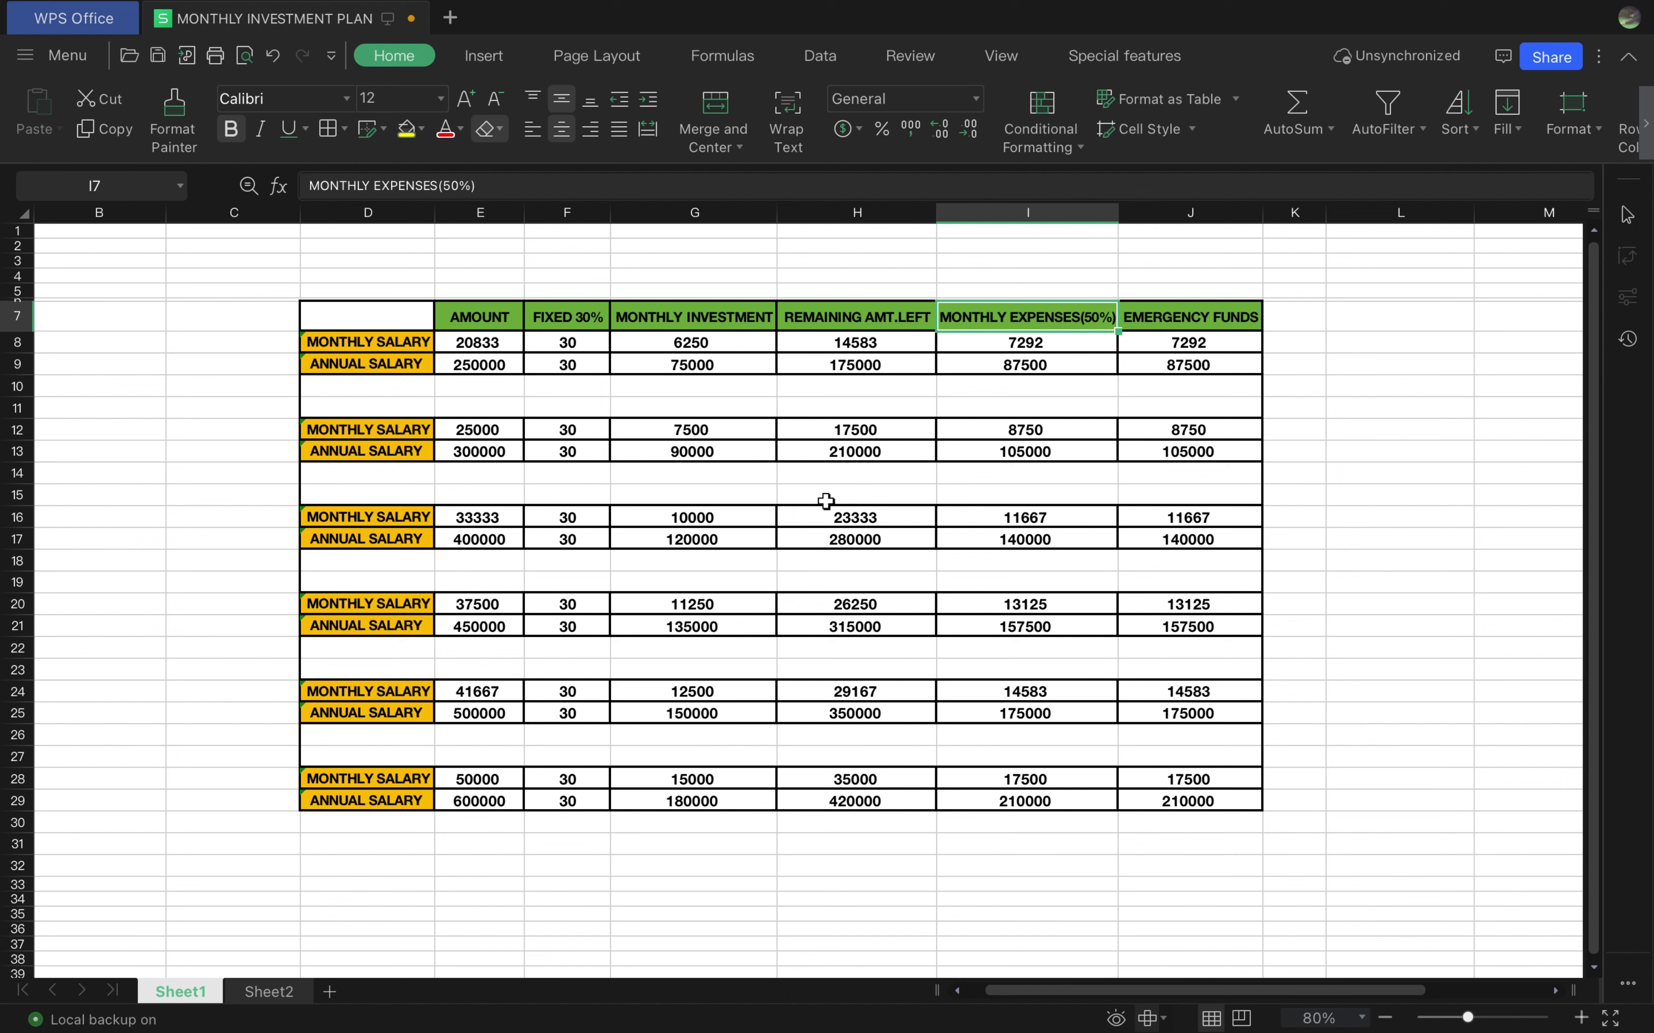
pyautogui.press('Left')
pyautogui.press('Left')
pyautogui.press('Left')
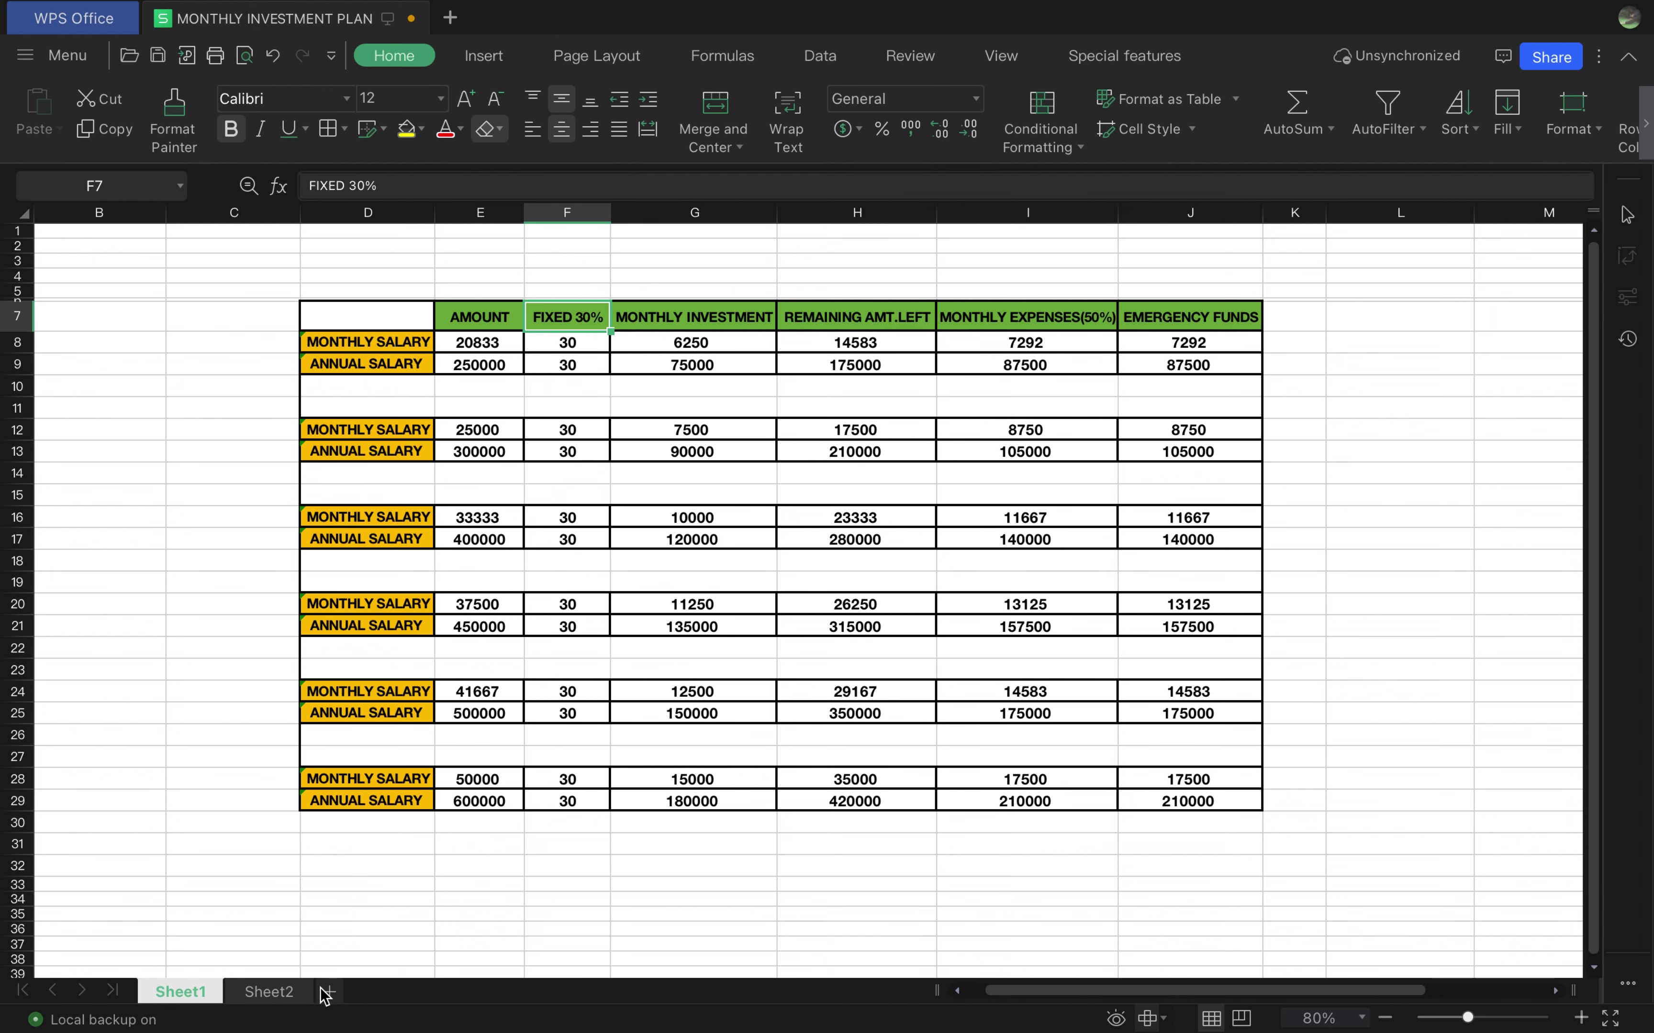
# Open Sheet2 and look at the NUMBER OF YEARS column, starting with its heading and the year 2000
pyautogui.click(297, 991)
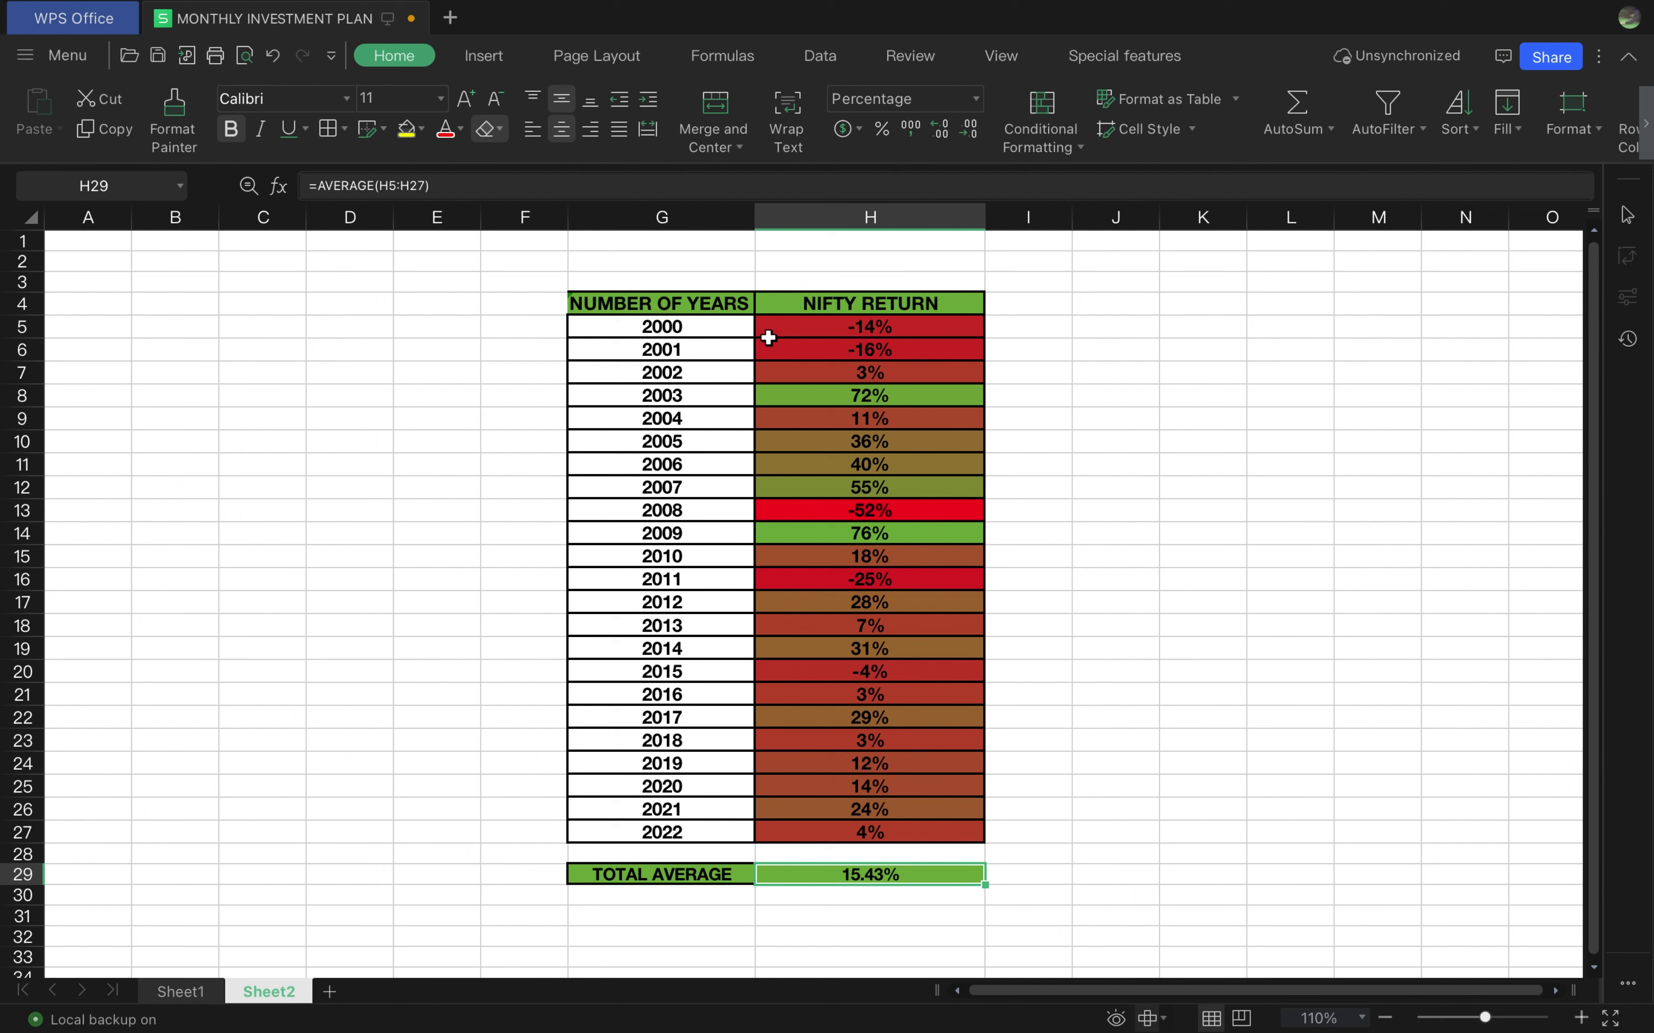
pyautogui.click(735, 313)
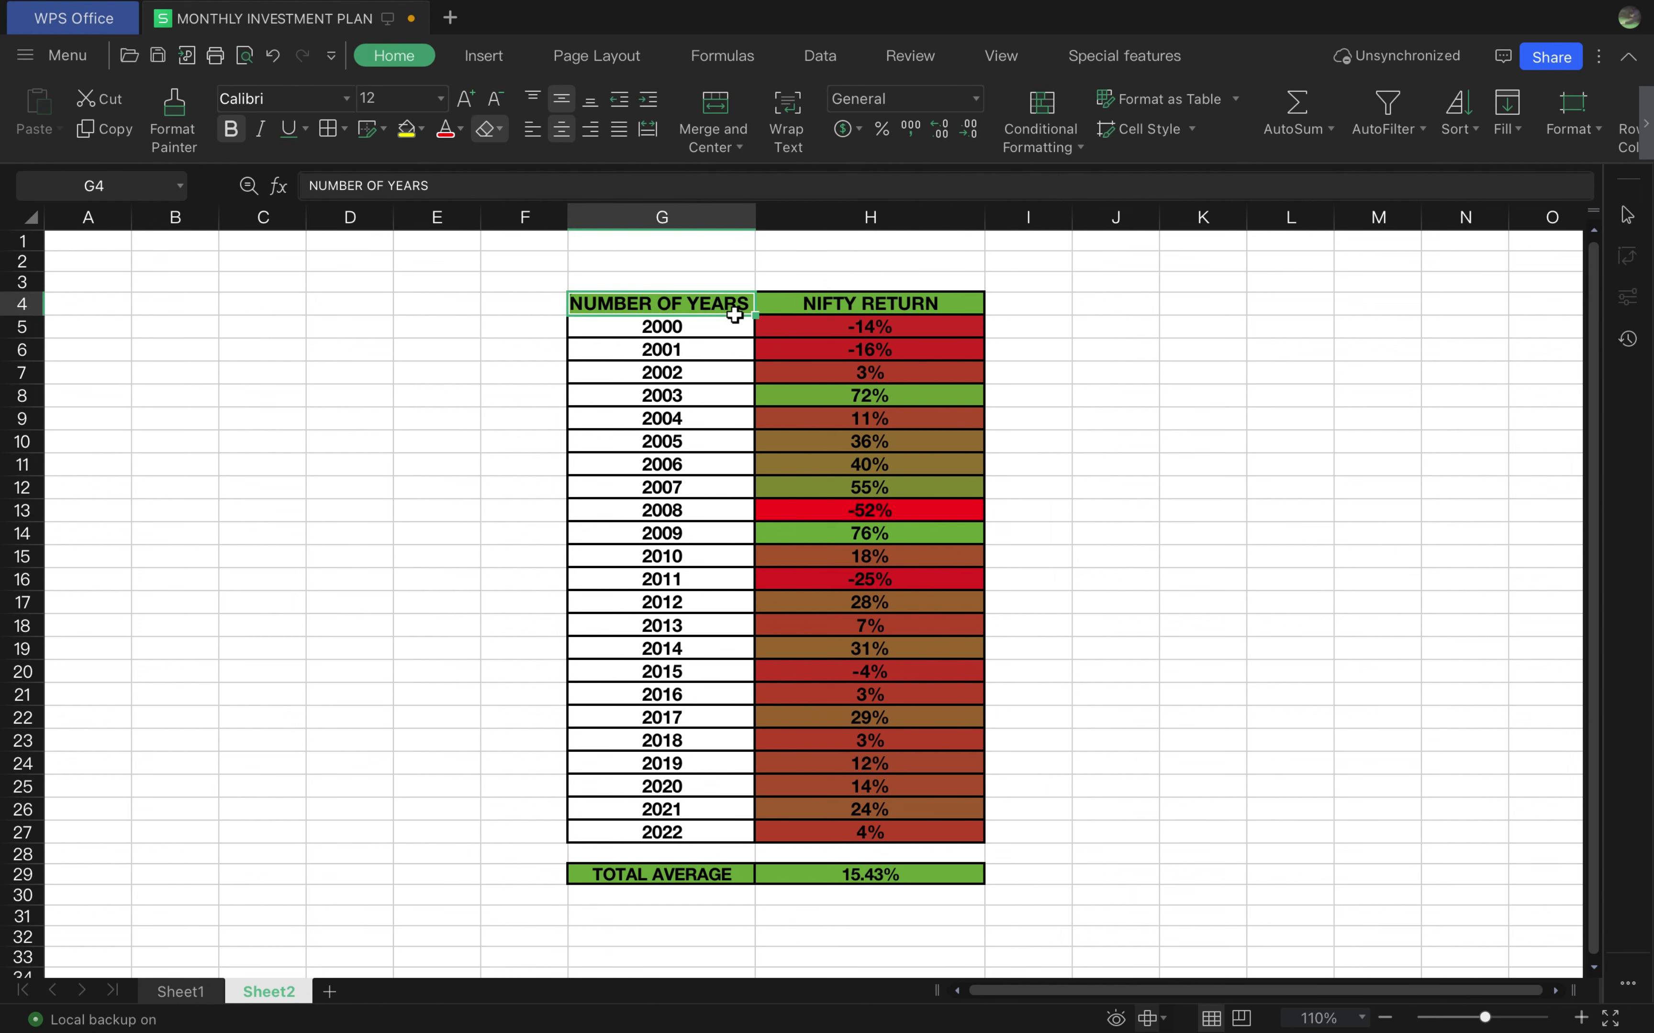
pyautogui.click(732, 322)
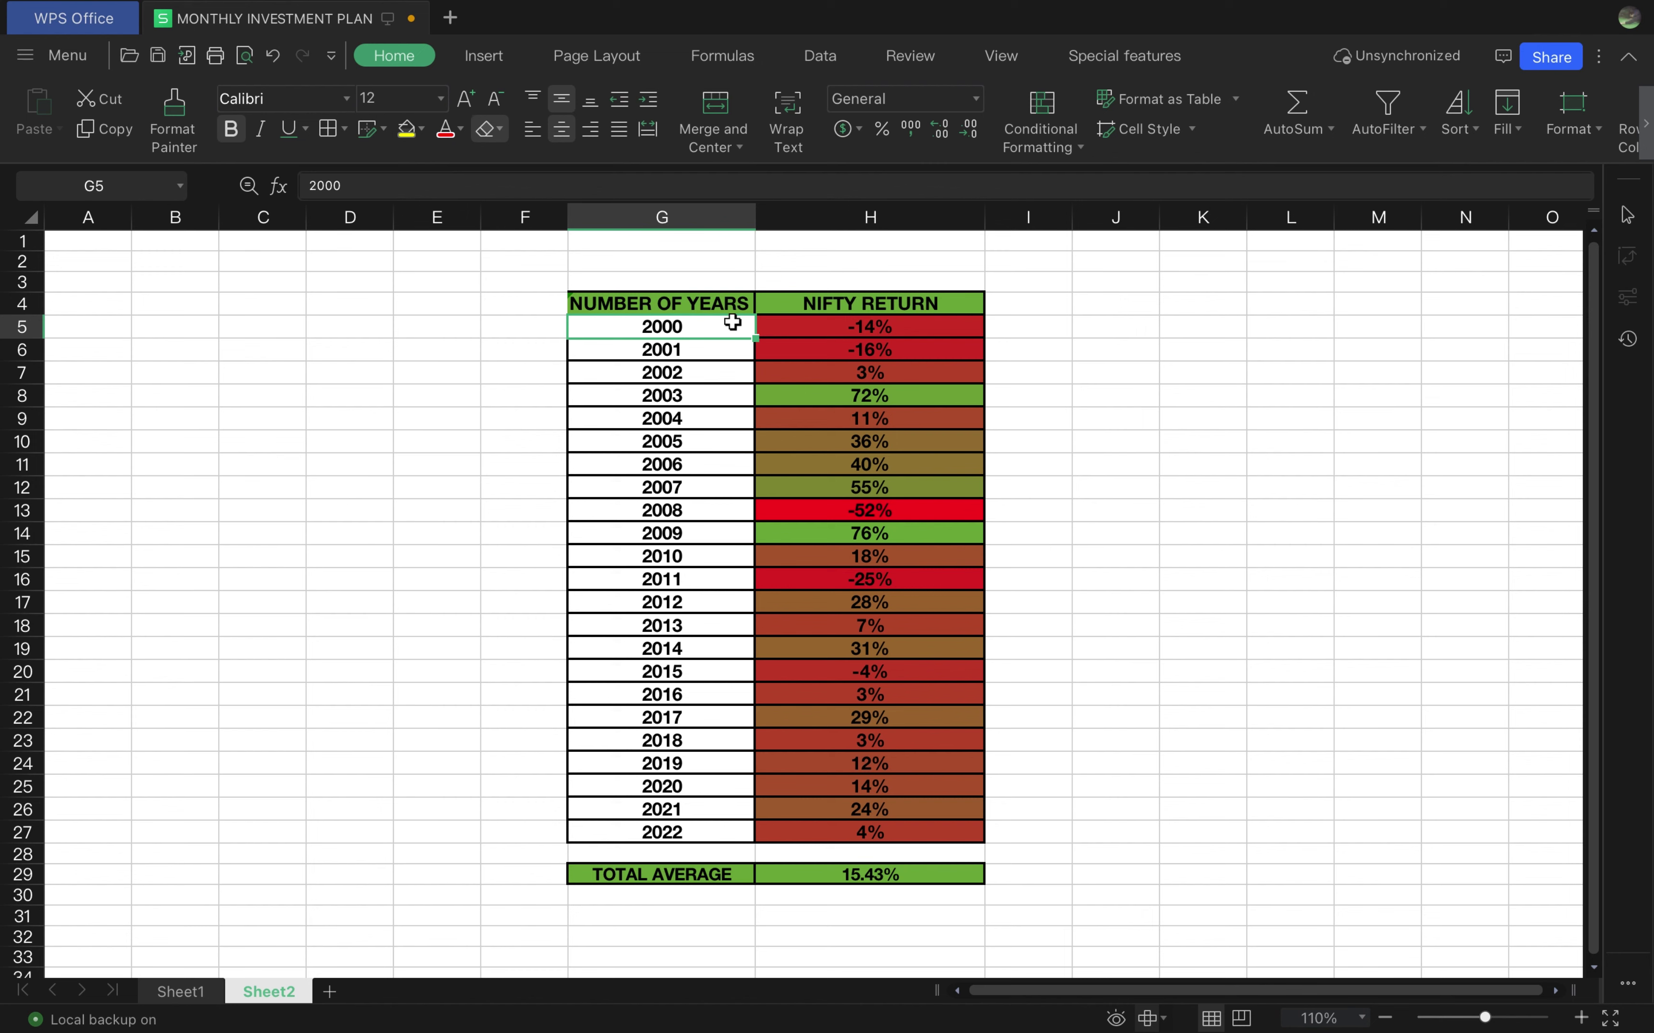
pyautogui.scroll(-10, 735, 321)
pyautogui.moveTo(733, 323); pyautogui.dragTo(732, 323)
pyautogui.scroll(10, 732, 322)
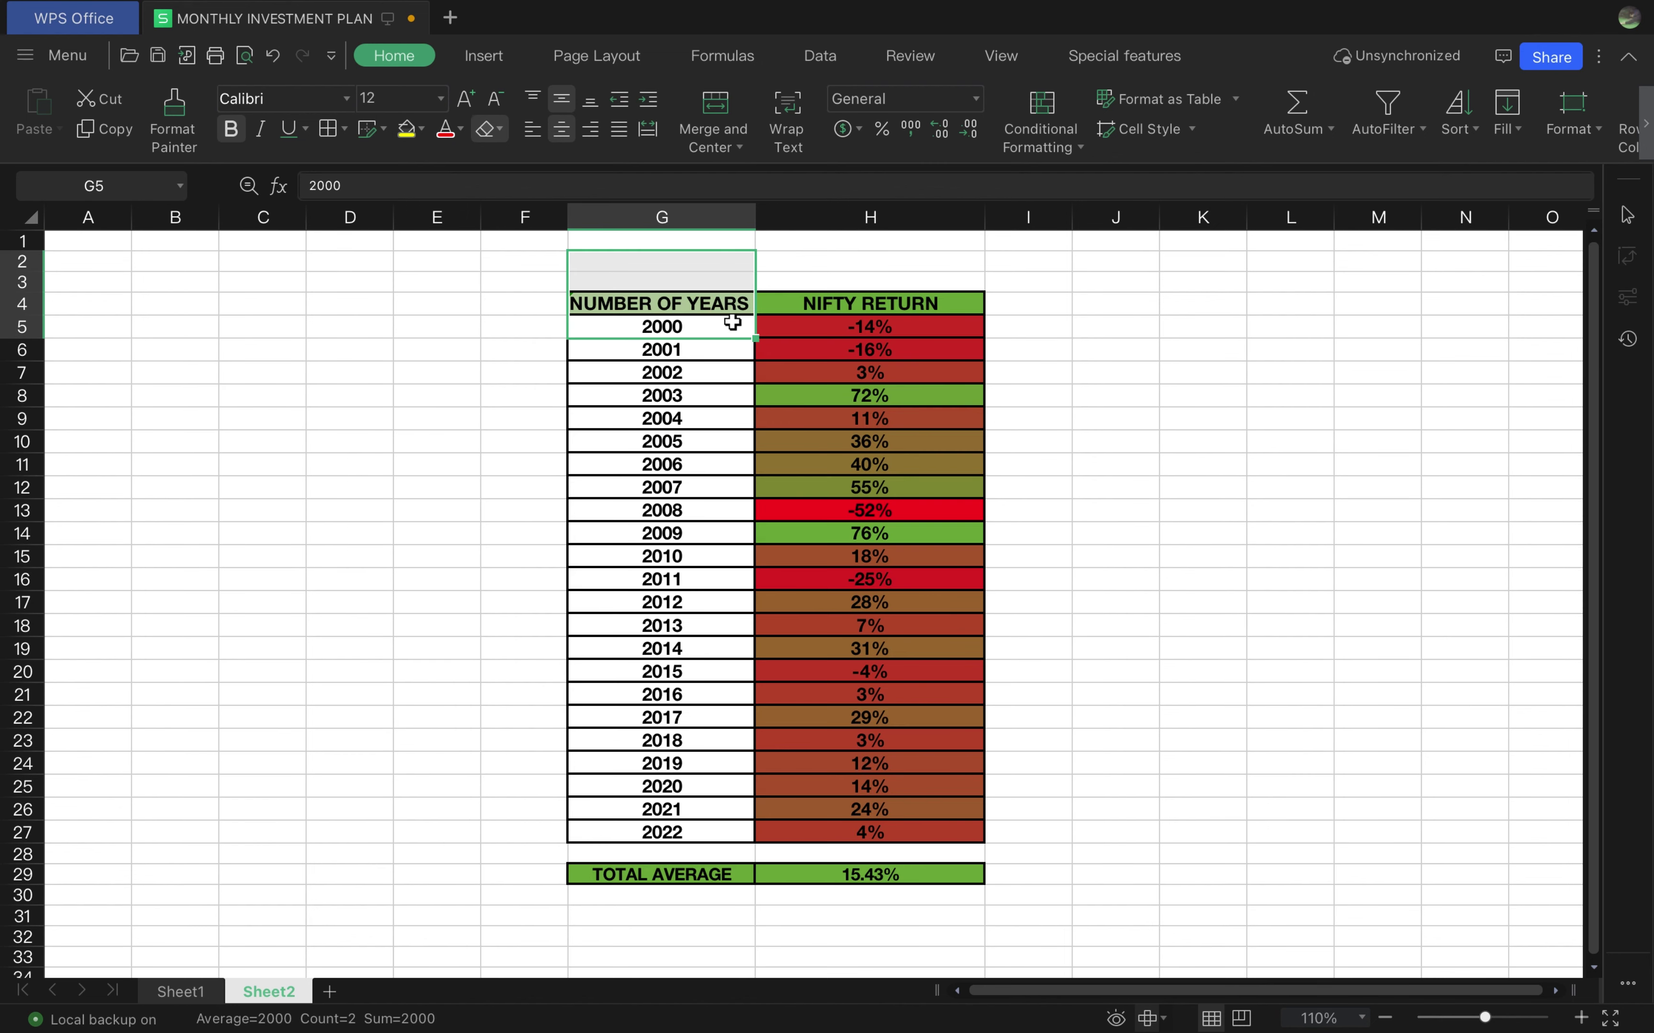
# Select the years 2002 through 2022 in the NUMBER OF YEARS column to review the period covered
pyautogui.press('Down')
pyautogui.press('Down')
pyautogui.hotkey('shift', 'Down')
pyautogui.hotkey('shift', 'Down')
pyautogui.hotkey('shift', 'Down')
pyautogui.hotkey('shift', 'Down')
pyautogui.hotkey('shift', 'Down')
pyautogui.hotkey('shift', 'Down')
pyautogui.hotkey('shift', 'Down')
pyautogui.hotkey('shift', 'Down')
pyautogui.hotkey('shift', 'Down')
pyautogui.hotkey('shift', 'Down')
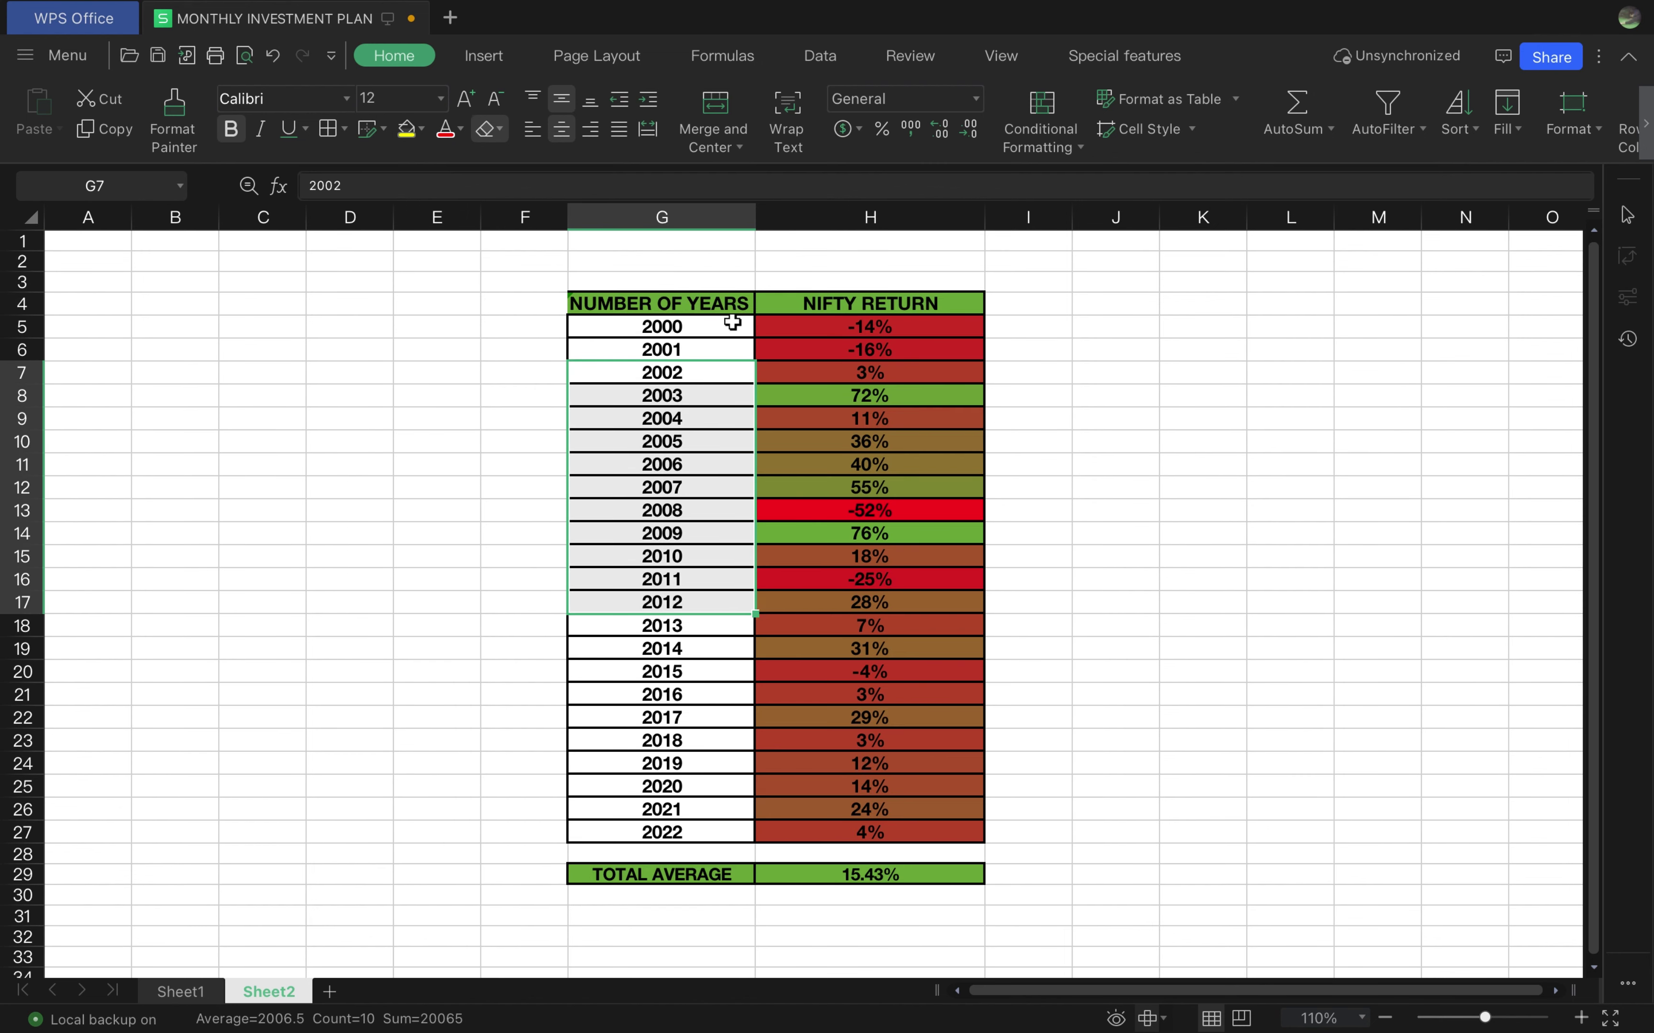
pyautogui.hotkey('shift', 'Down')
pyautogui.hotkey('shift', 'Down')
pyautogui.hotkey('shift', 'Down')
pyautogui.hotkey('shift', 'Down')
pyautogui.hotkey('shift', 'Down')
pyautogui.hotkey('shift', 'Down')
pyautogui.hotkey('shift', 'Down')
pyautogui.hotkey('shift', 'Down')
pyautogui.hotkey('shift', 'Down')
pyautogui.hotkey('shift', 'Down')
# Go through the NIFTY RETURN column year by year, from 2000 down to 2008
pyautogui.press('Right')
pyautogui.press('Up')
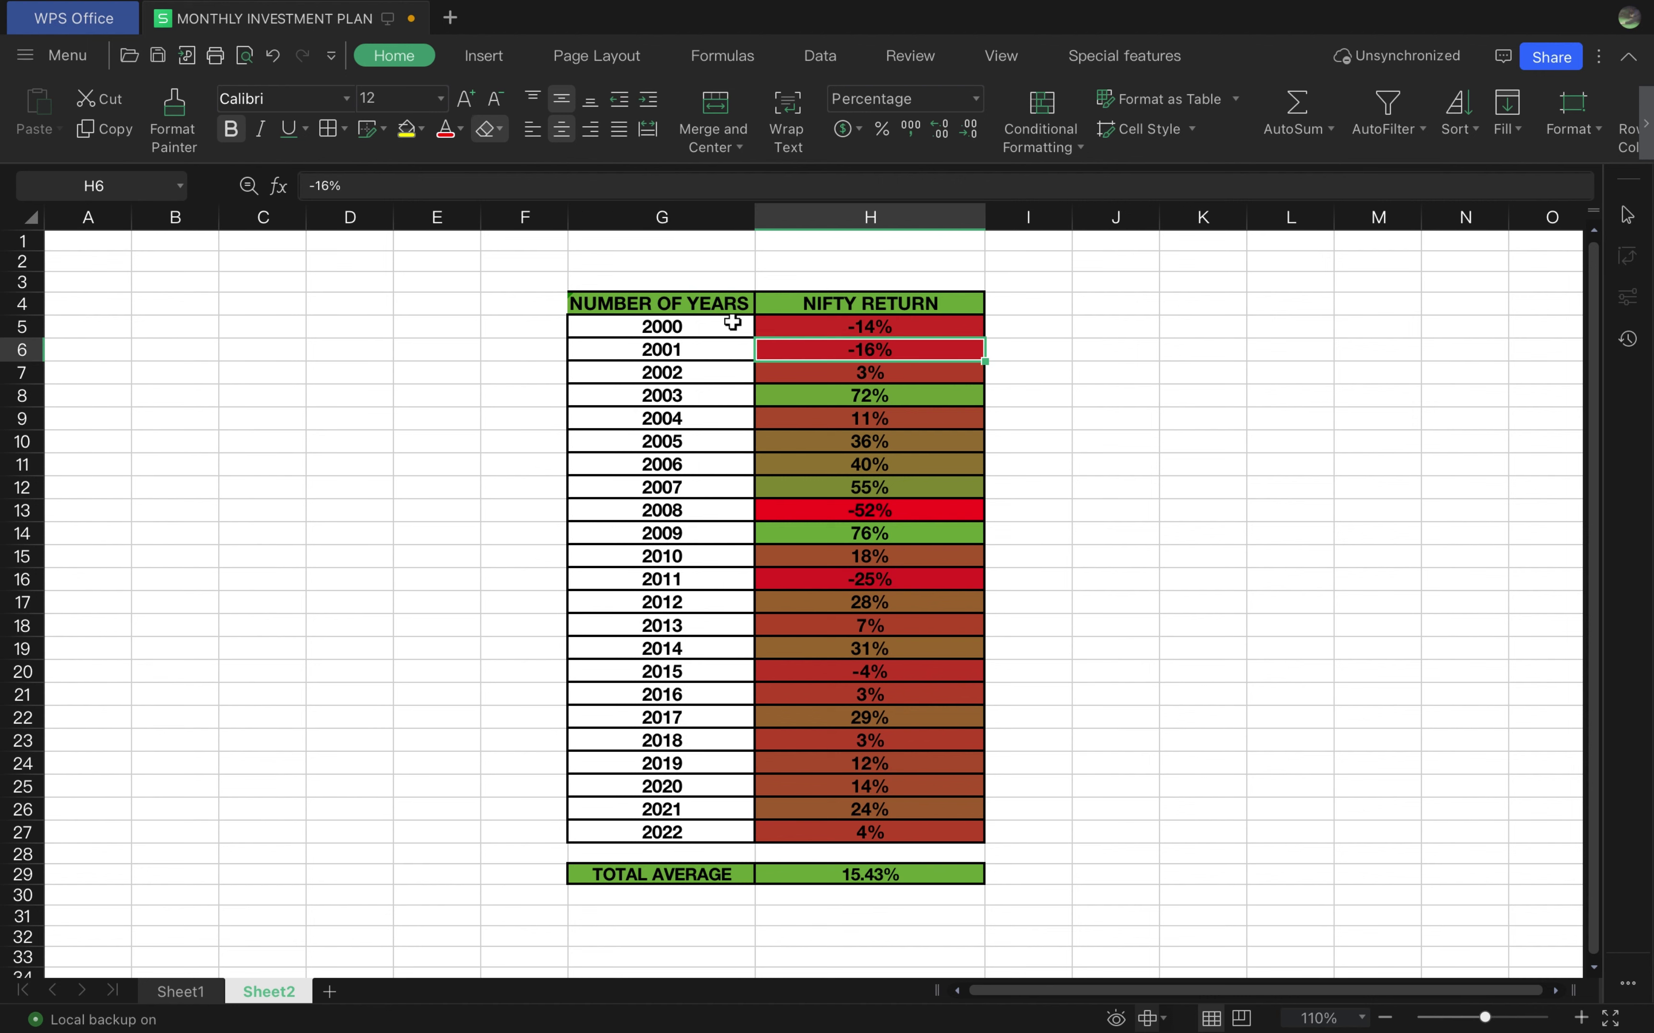
pyautogui.press('Up')
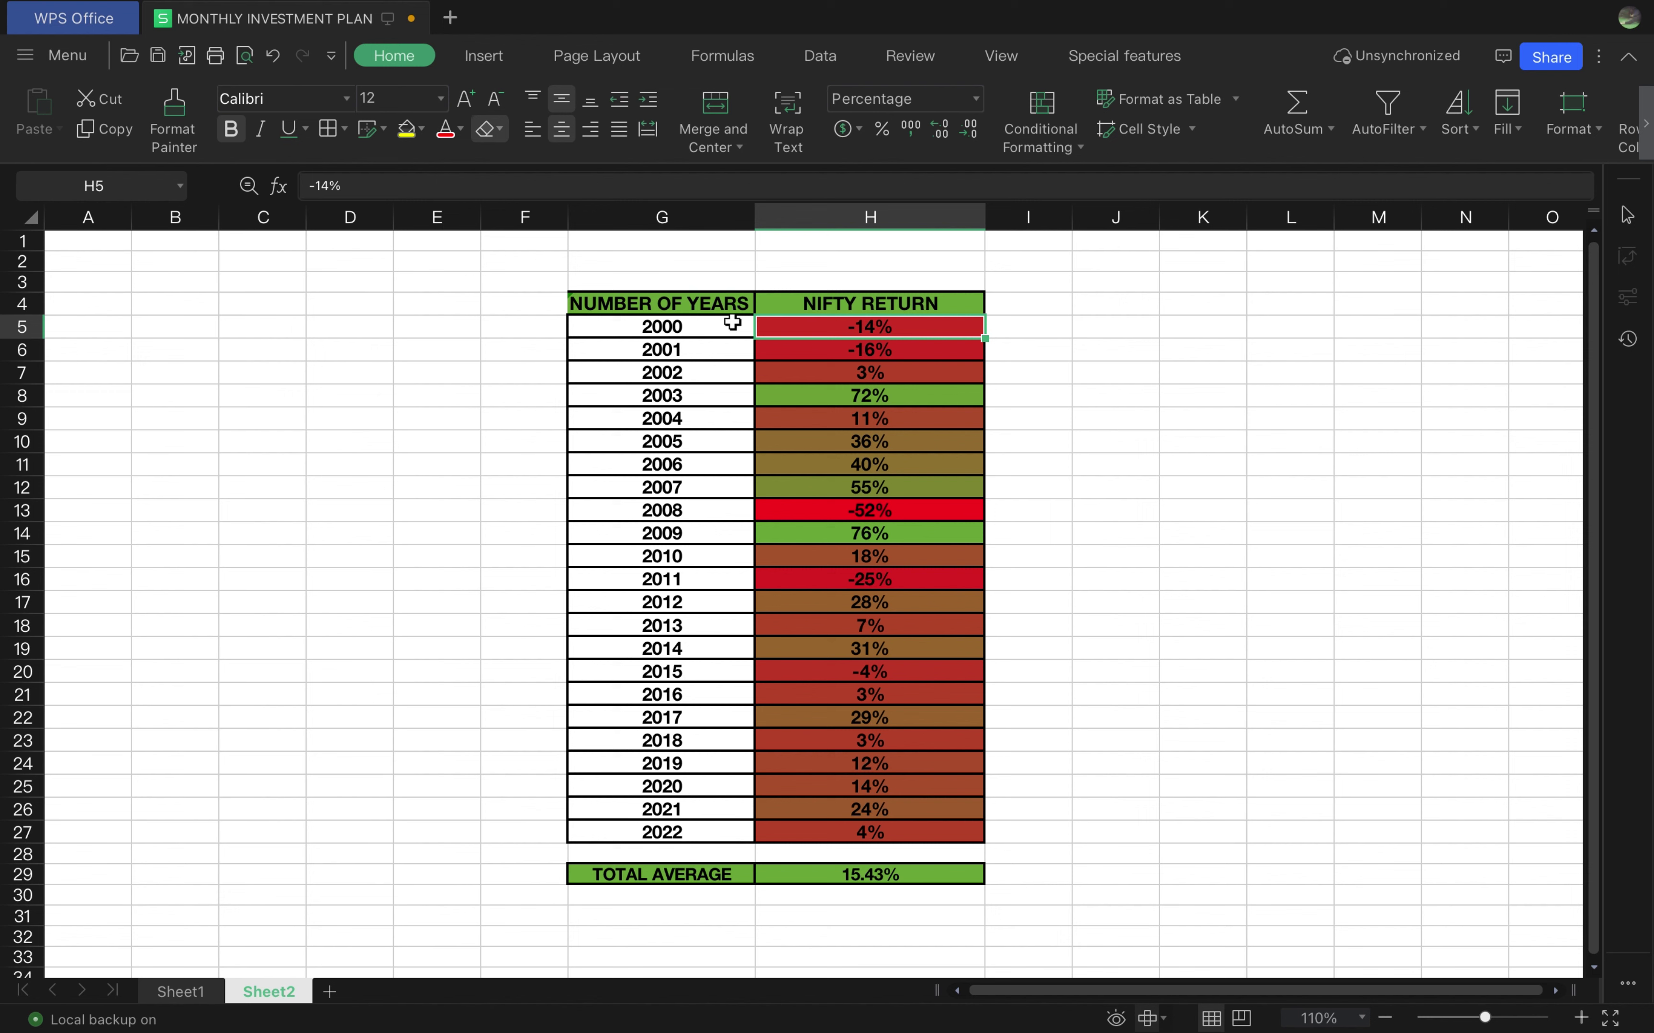
pyautogui.press('Down')
pyautogui.press('Down')
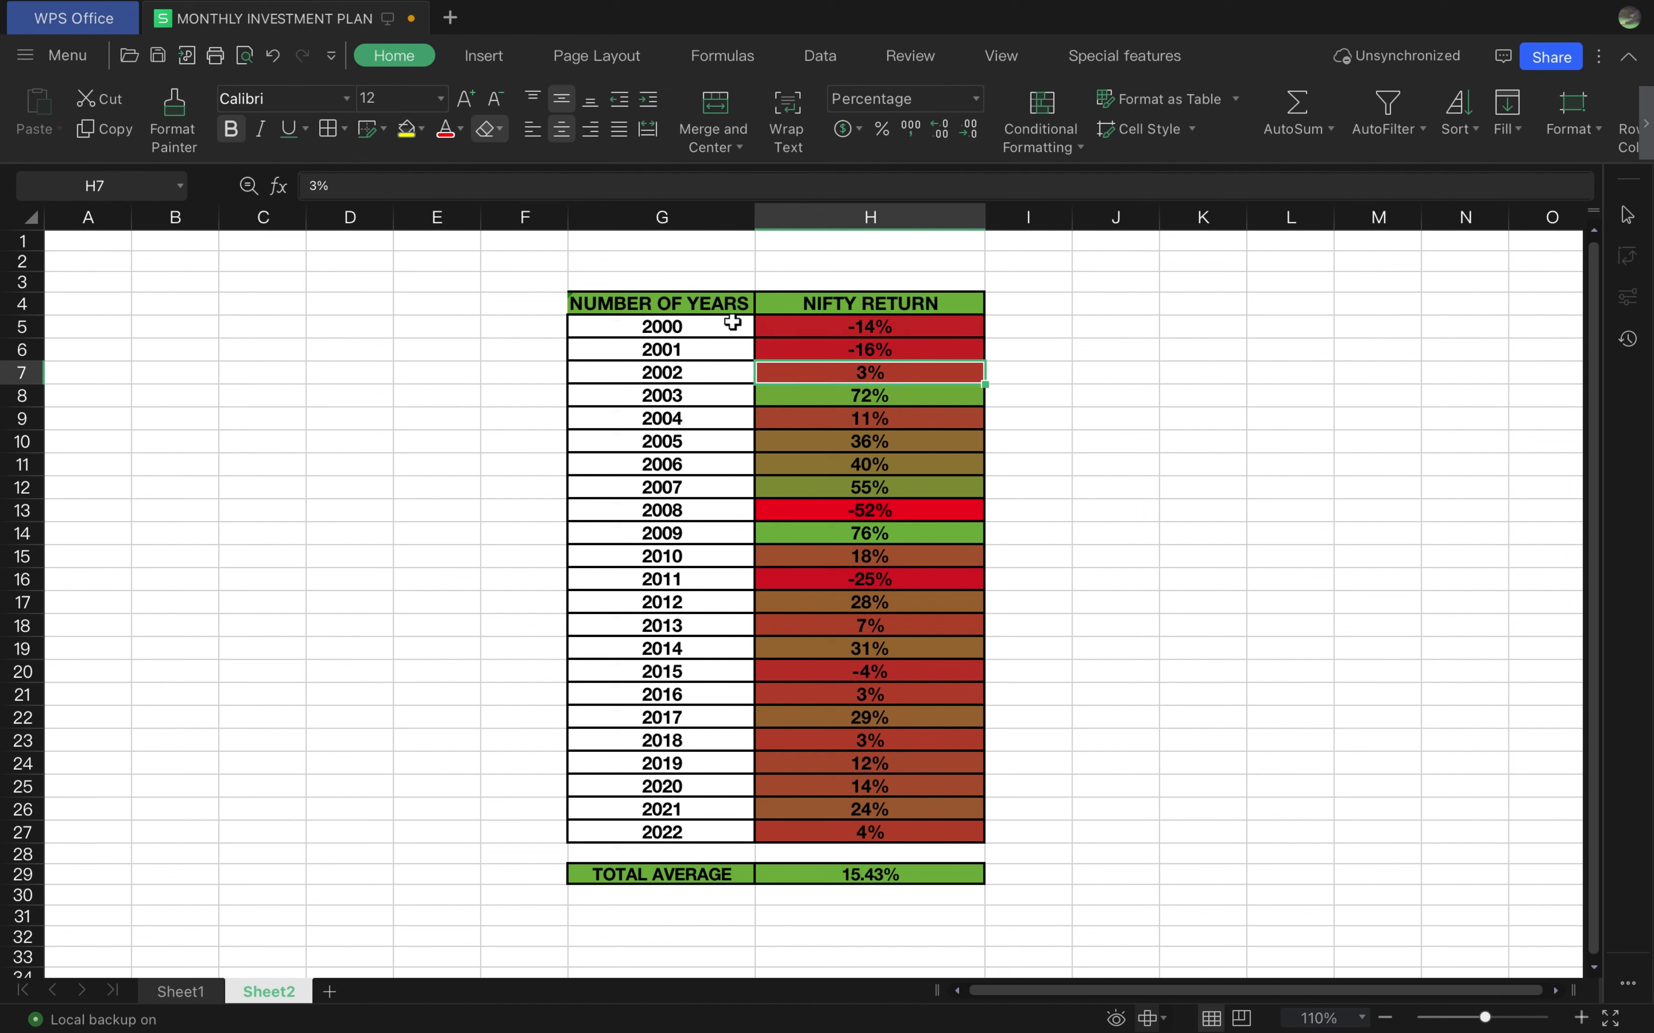
pyautogui.press('Down')
pyautogui.press('Down')
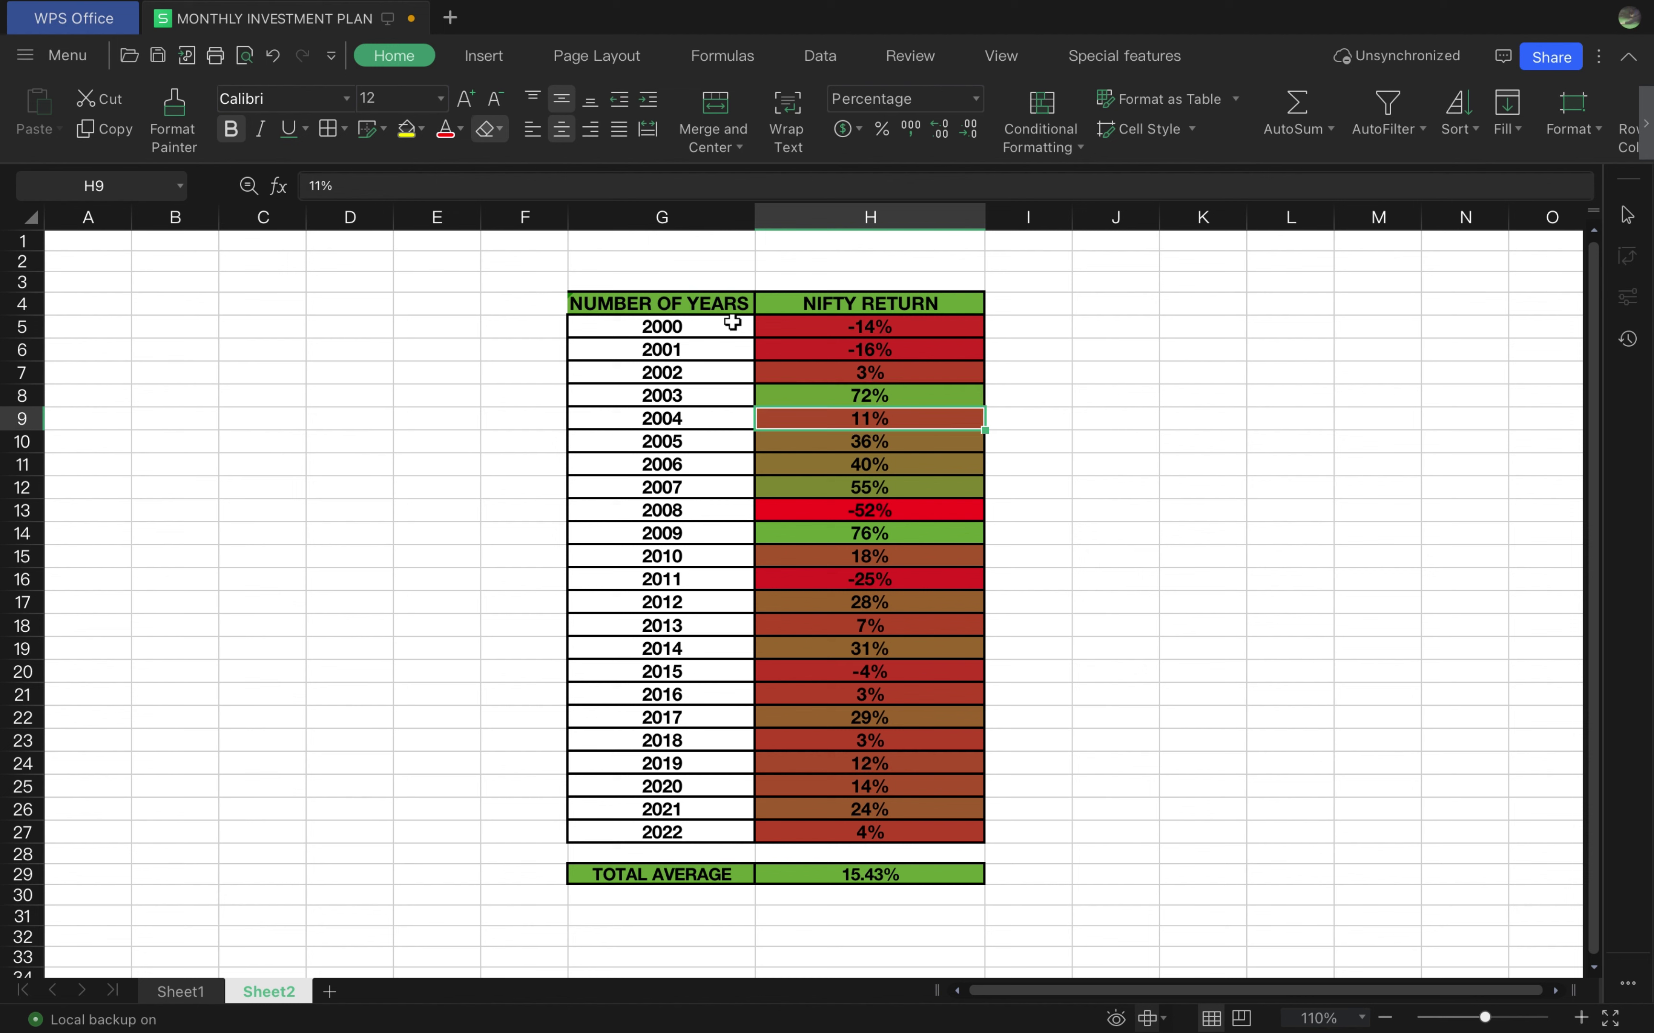
pyautogui.press('Down')
pyautogui.press('Down')
pyautogui.press('Up')
pyautogui.press('Down')
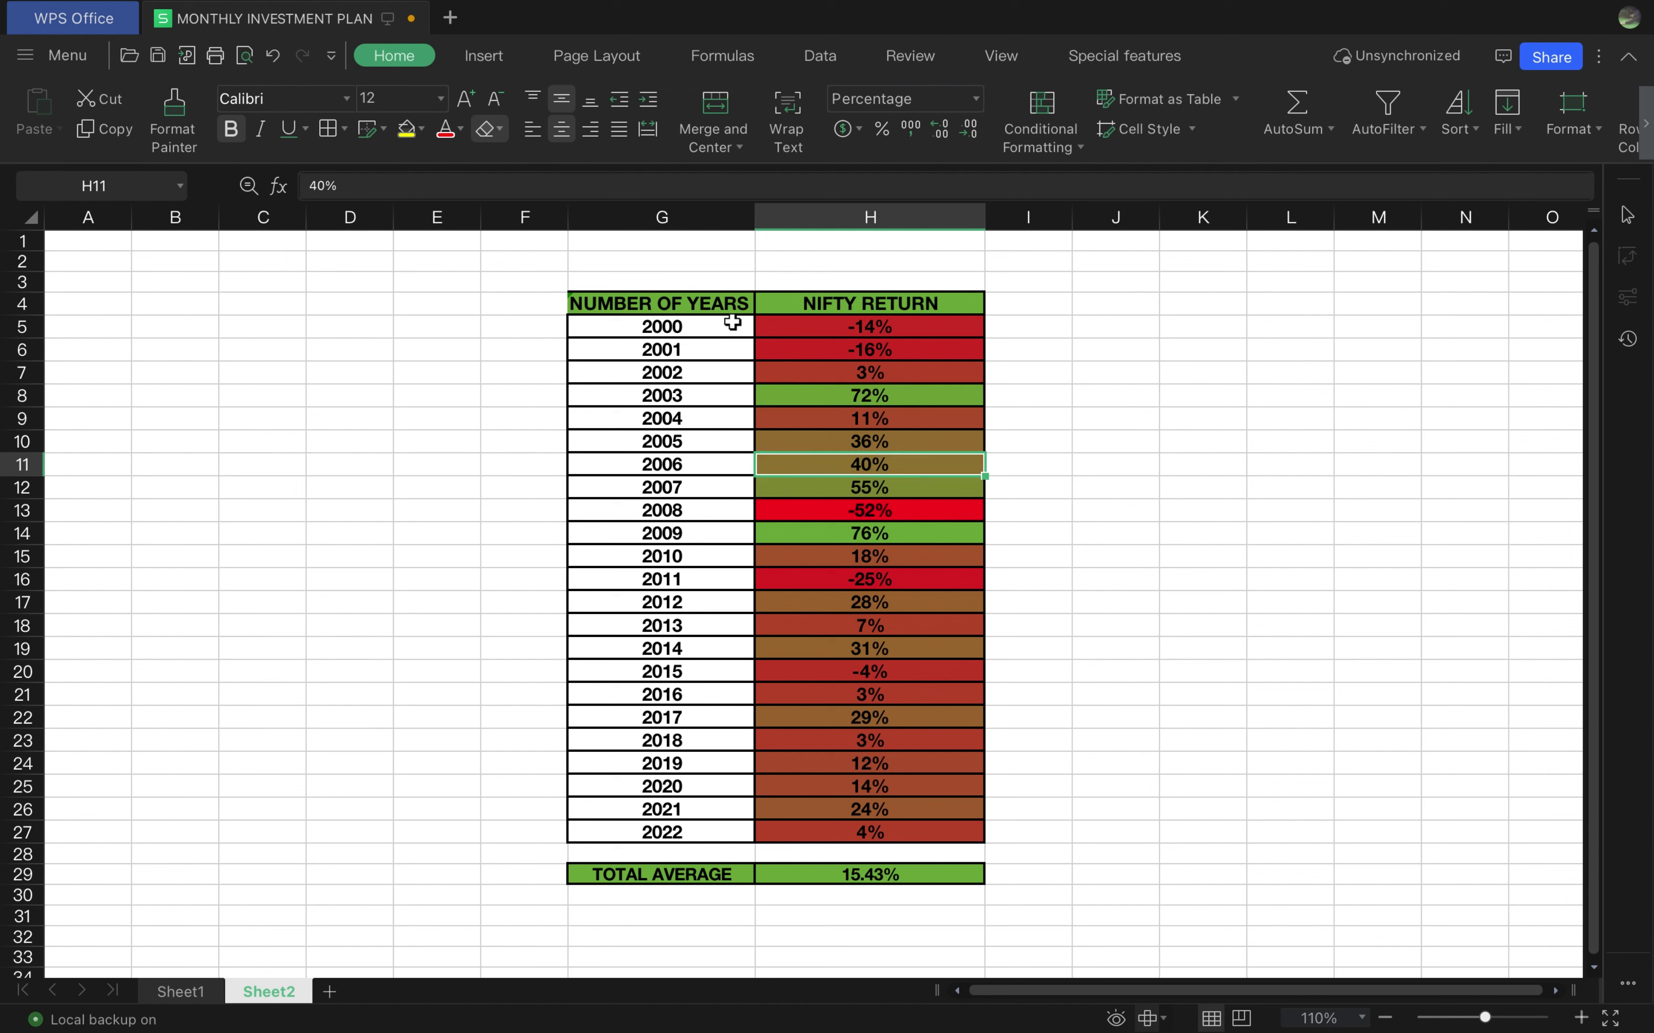
pyautogui.press('Down')
pyautogui.press('Down')
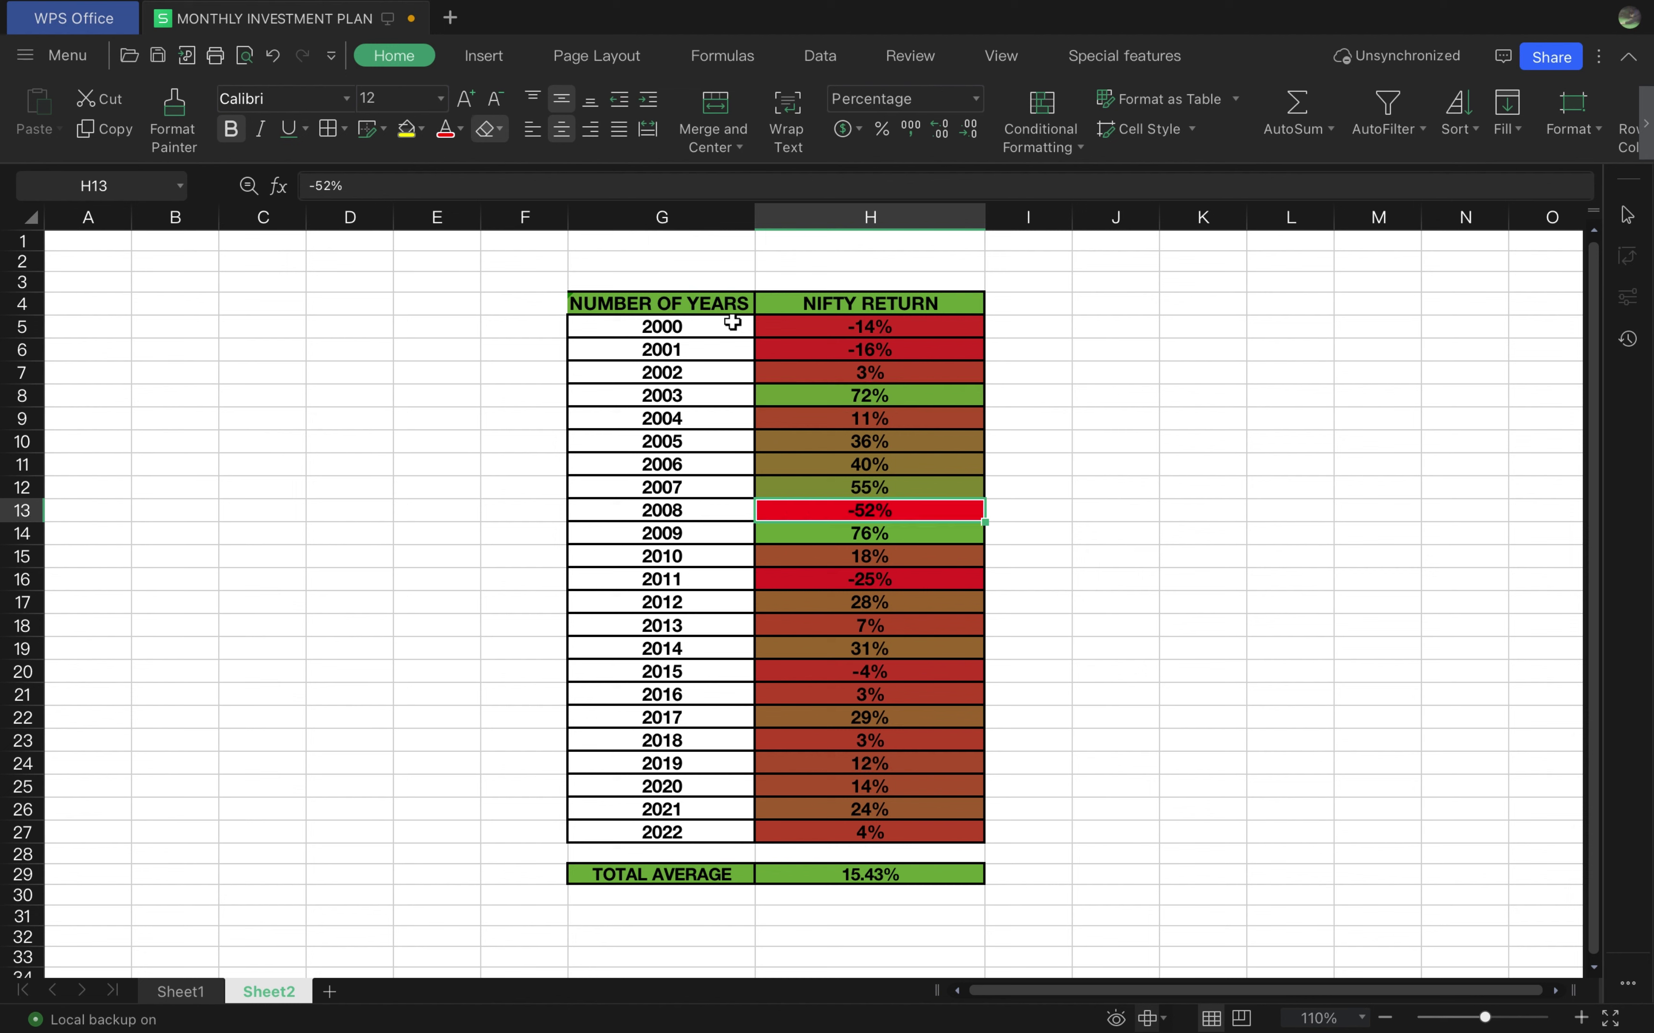
# Select the NIFTY RETURN values for all years from 2000 through 2022
pyautogui.click(762, 327)
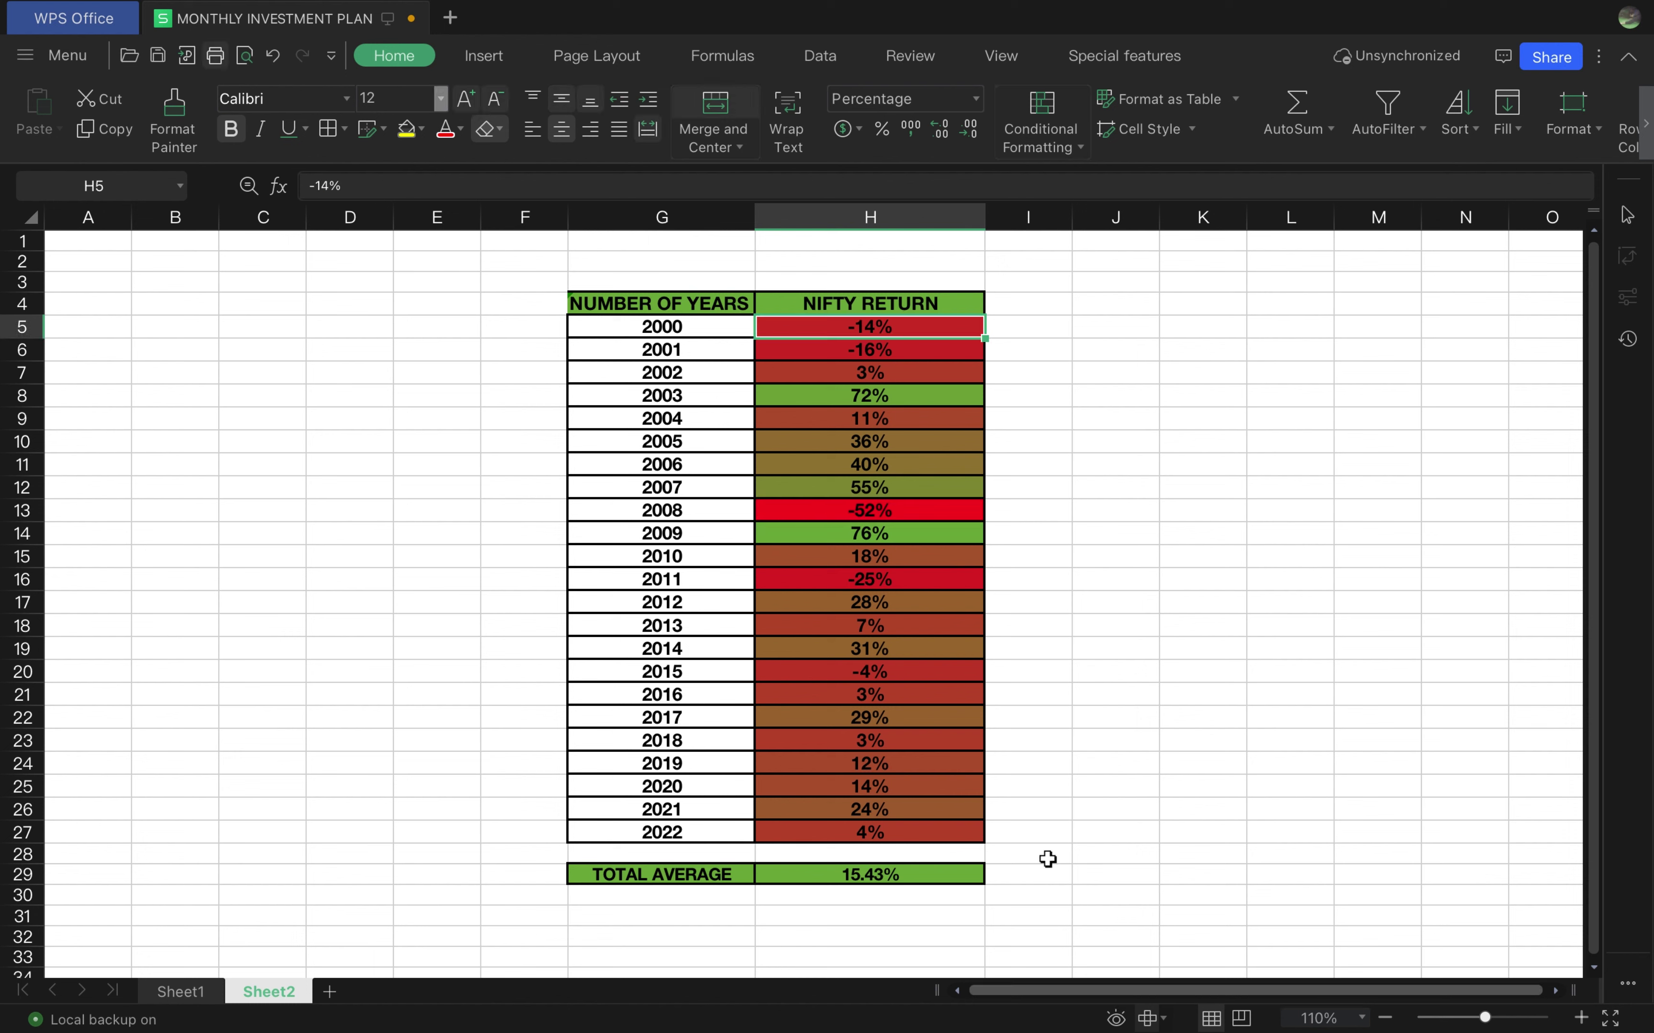
pyautogui.hotkey('shift', 'Down')
pyautogui.hotkey('shift', 'Down')
pyautogui.hotkey('shift', 'Down')
pyautogui.hotkey('shift', 'Down')
pyautogui.hotkey('shift', 'Down')
pyautogui.hotkey('shift', 'Down')
pyautogui.hotkey('shift', 'Down')
pyautogui.hotkey('shift', 'Down')
pyautogui.hotkey('shift', 'Down')
pyautogui.hotkey('shift', 'Down')
pyautogui.hotkey('shift', 'Down')
pyautogui.hotkey('shift', 'Down')
pyautogui.hotkey('shift', 'Down')
pyautogui.hotkey('shift', 'Down')
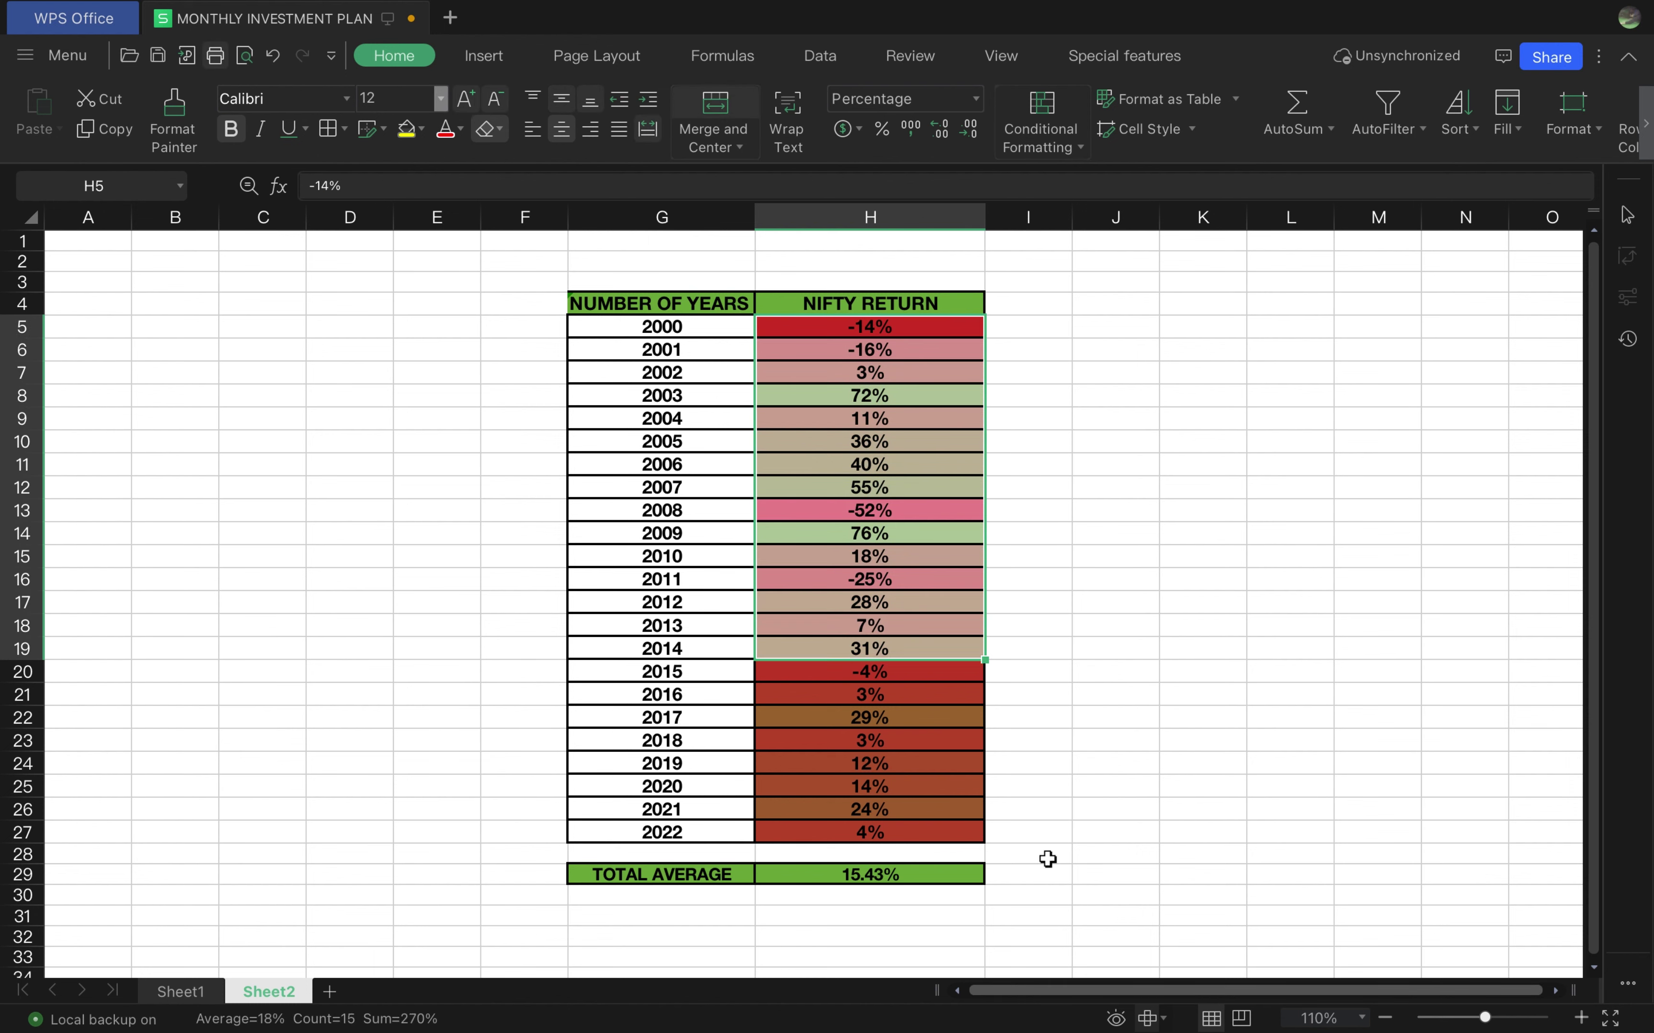
pyautogui.hotkey('shift', 'Down')
pyautogui.hotkey('shift', 'Down')
pyautogui.hotkey('shift', 'Down')
pyautogui.hotkey('shift', 'Down')
pyautogui.hotkey('shift', 'Down')
pyautogui.hotkey('shift', 'Down')
pyautogui.hotkey('shift', 'Down')
pyautogui.hotkey('shift', 'Down')
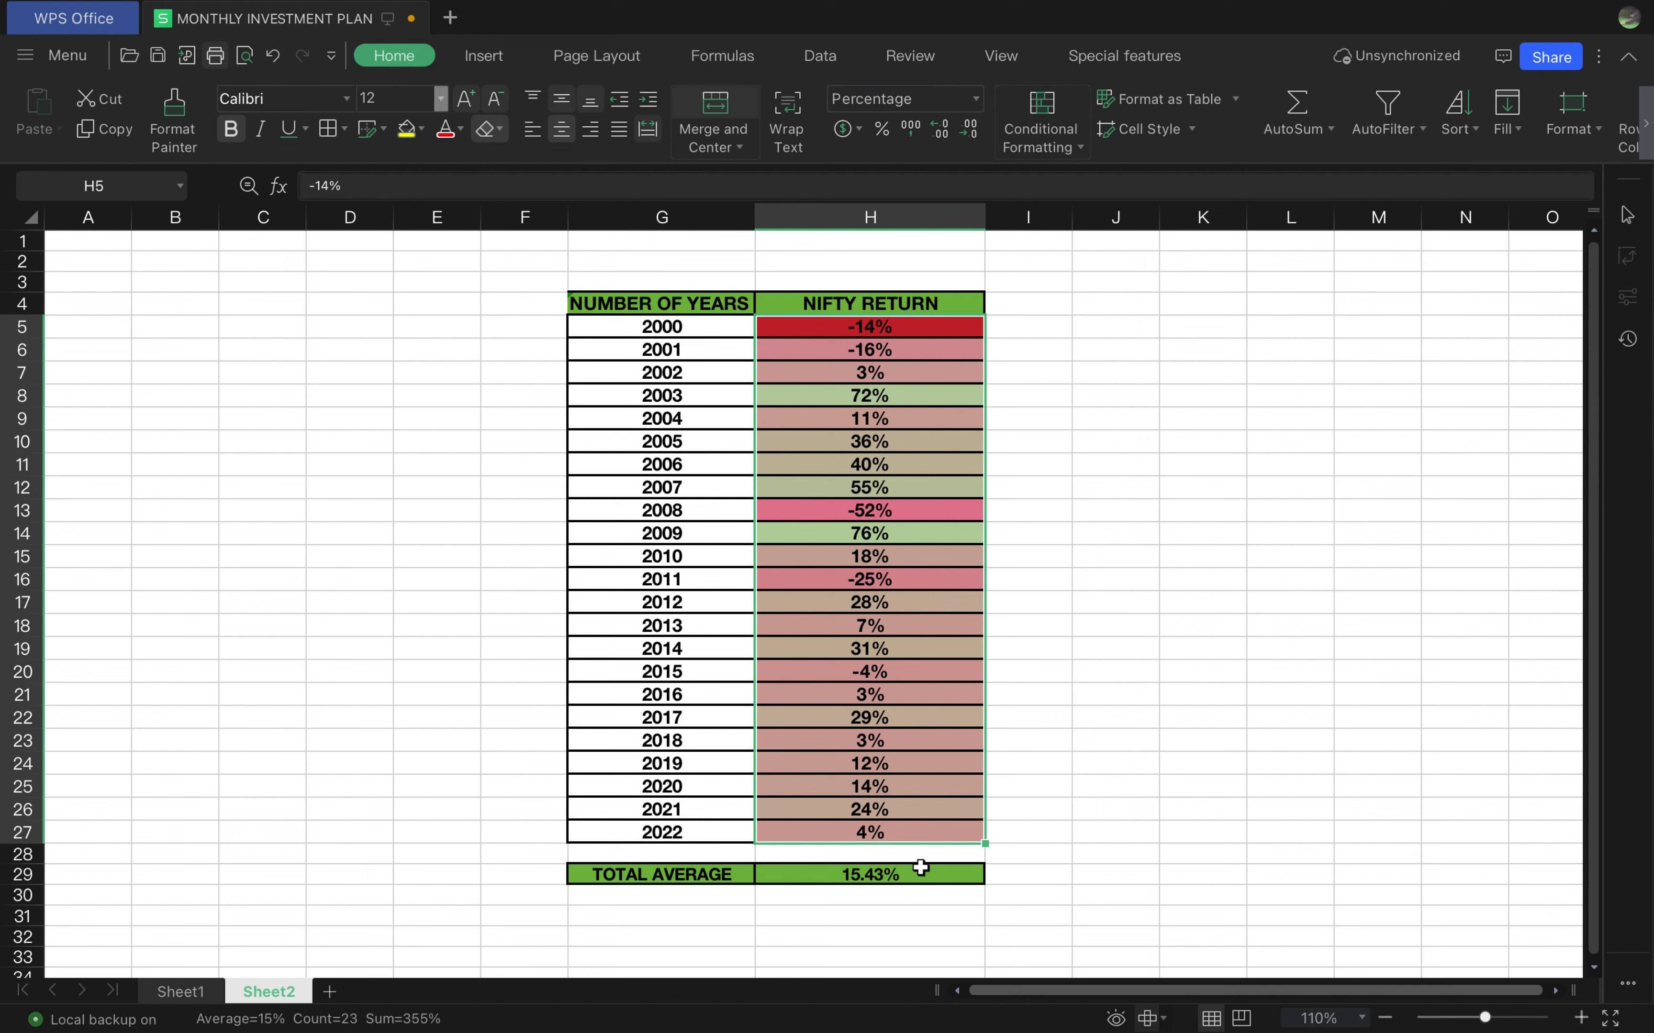
# Check the TOTAL AVERAGE value of the Nifty returns and the formula behind it
pyautogui.click(920, 870)
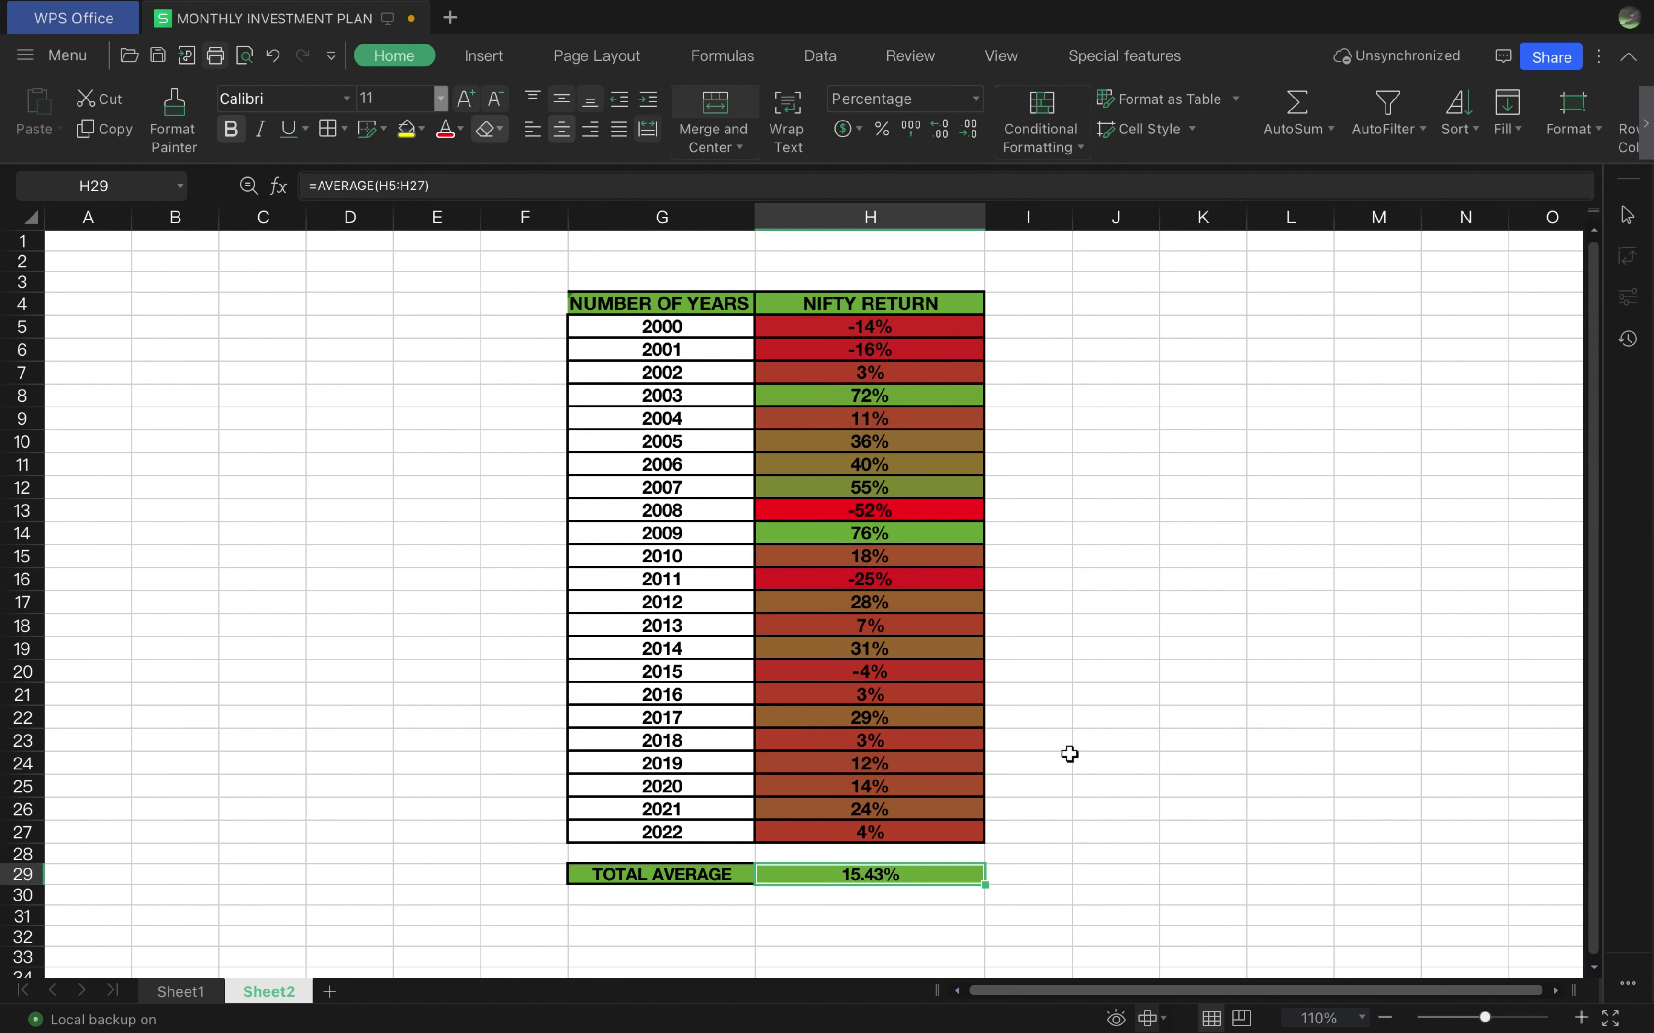
pyautogui.click(1115, 470)
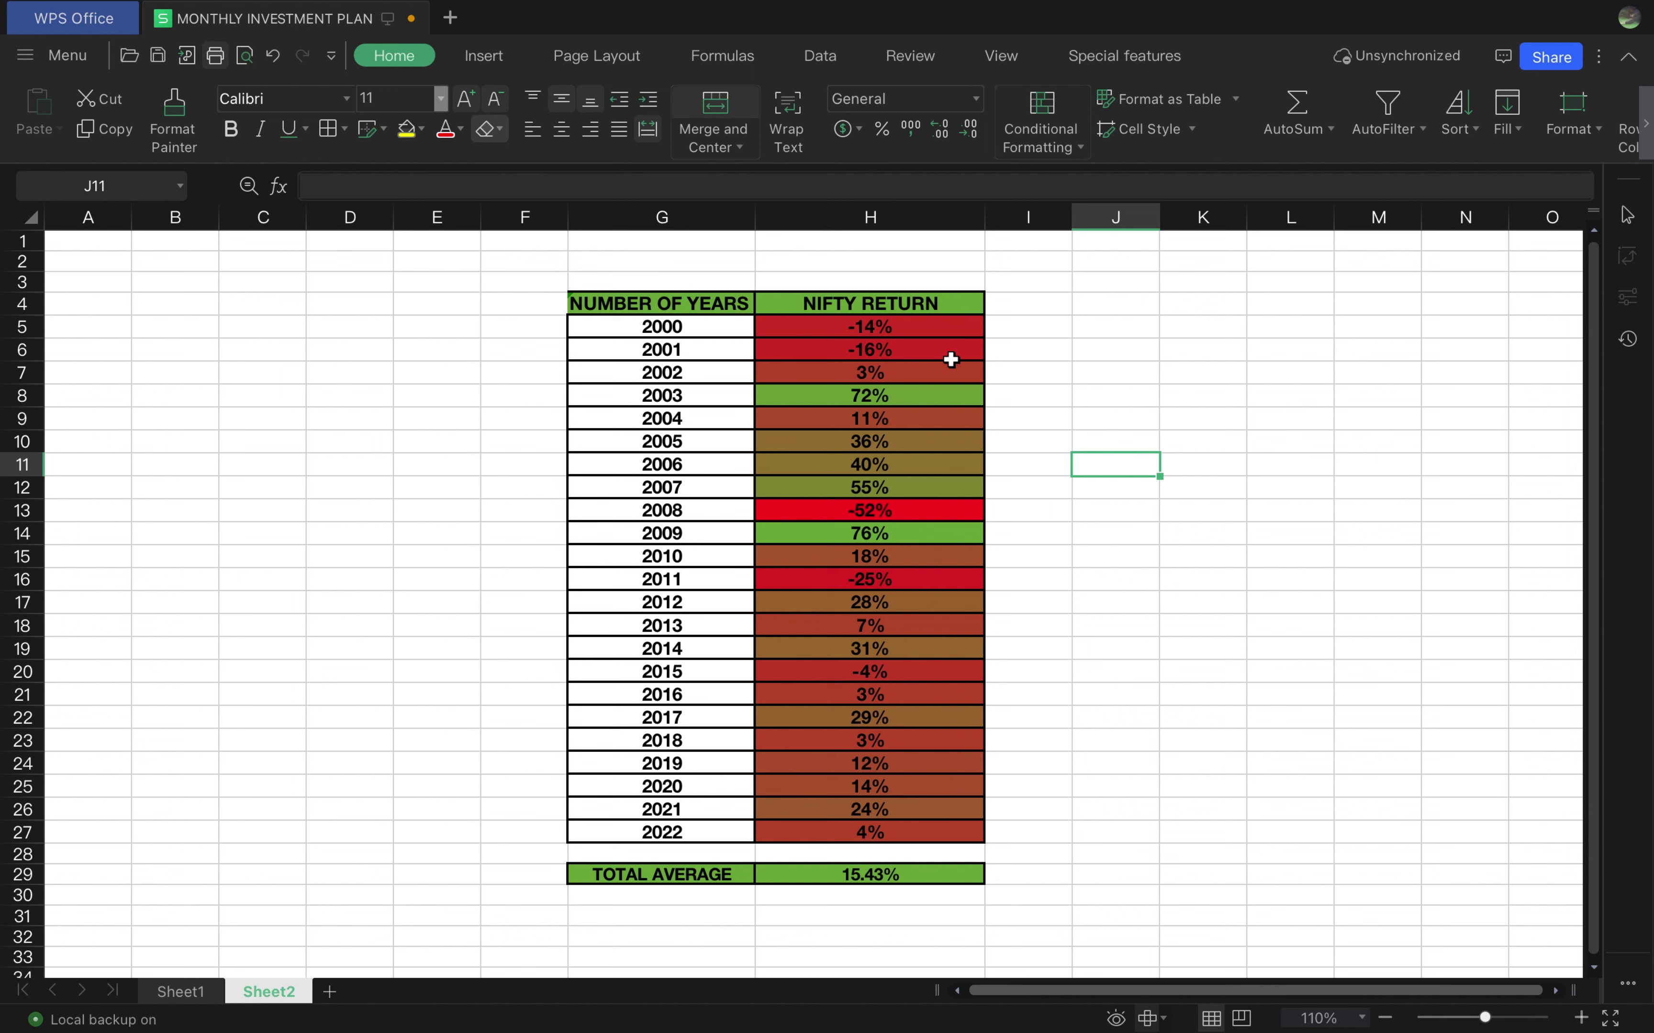
pyautogui.click(860, 868)
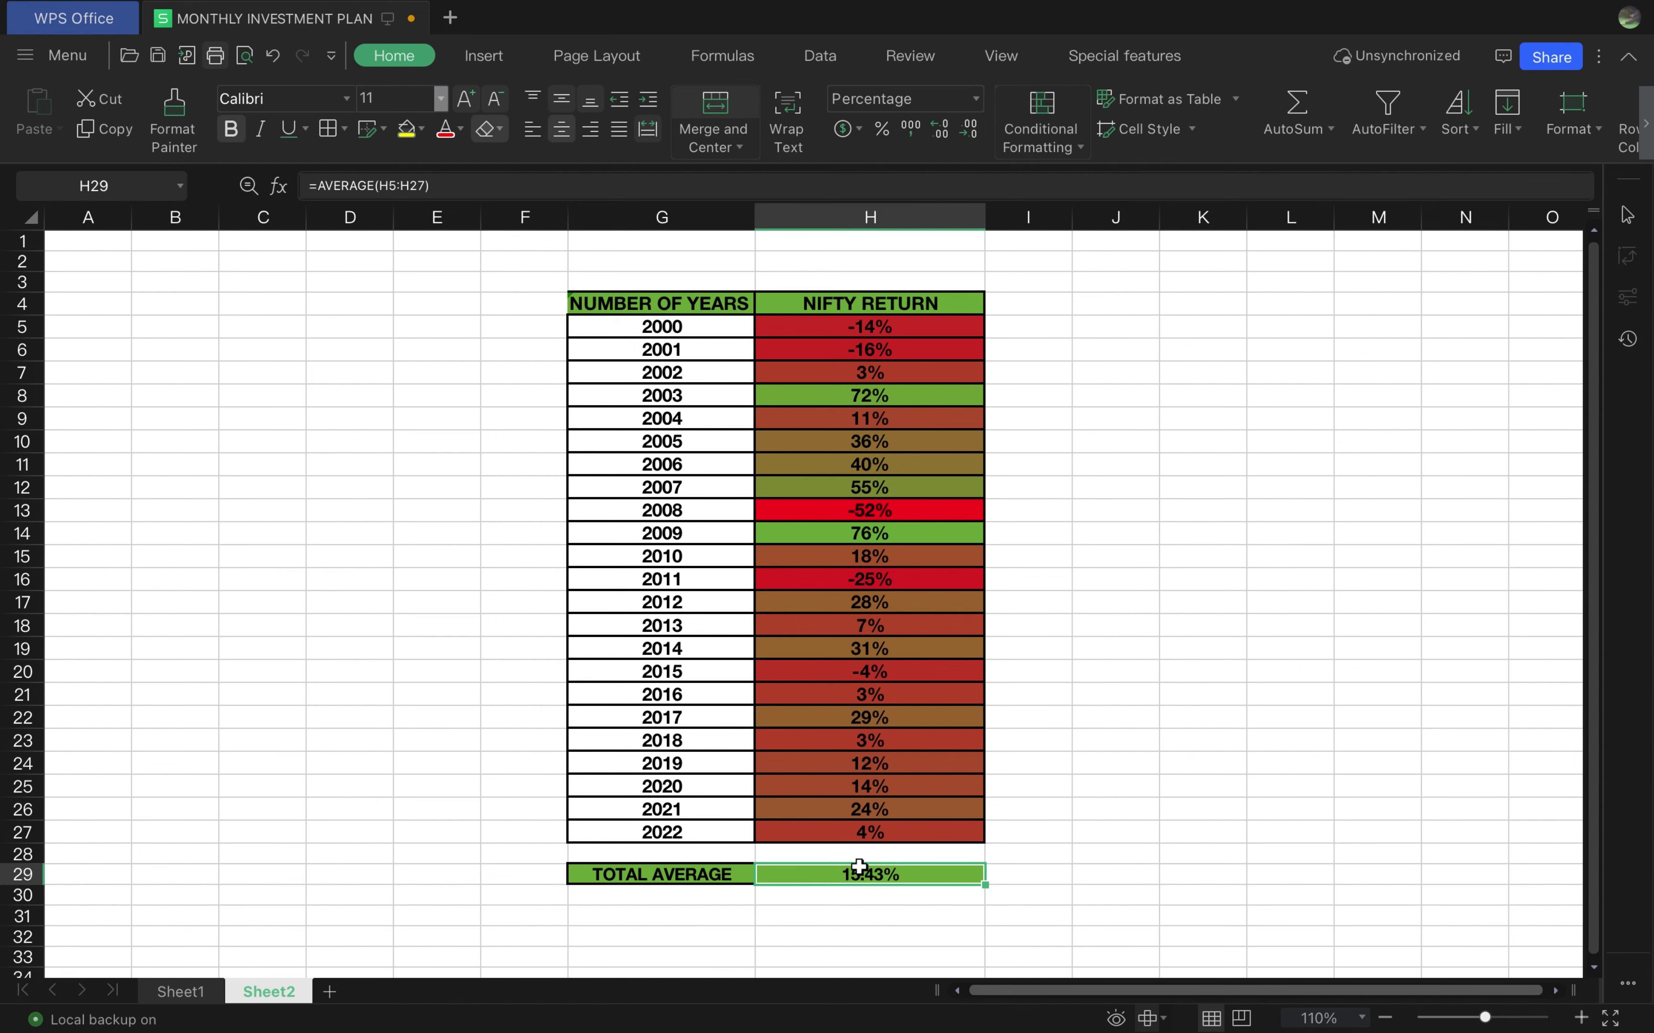
# Return to Sheet1 and display the full NUMBER OF YEARS, TOTAL INVESTED AMOUNT and ASSUMING 15%RETURNS table at 90% zoom
pyautogui.click(195, 993)
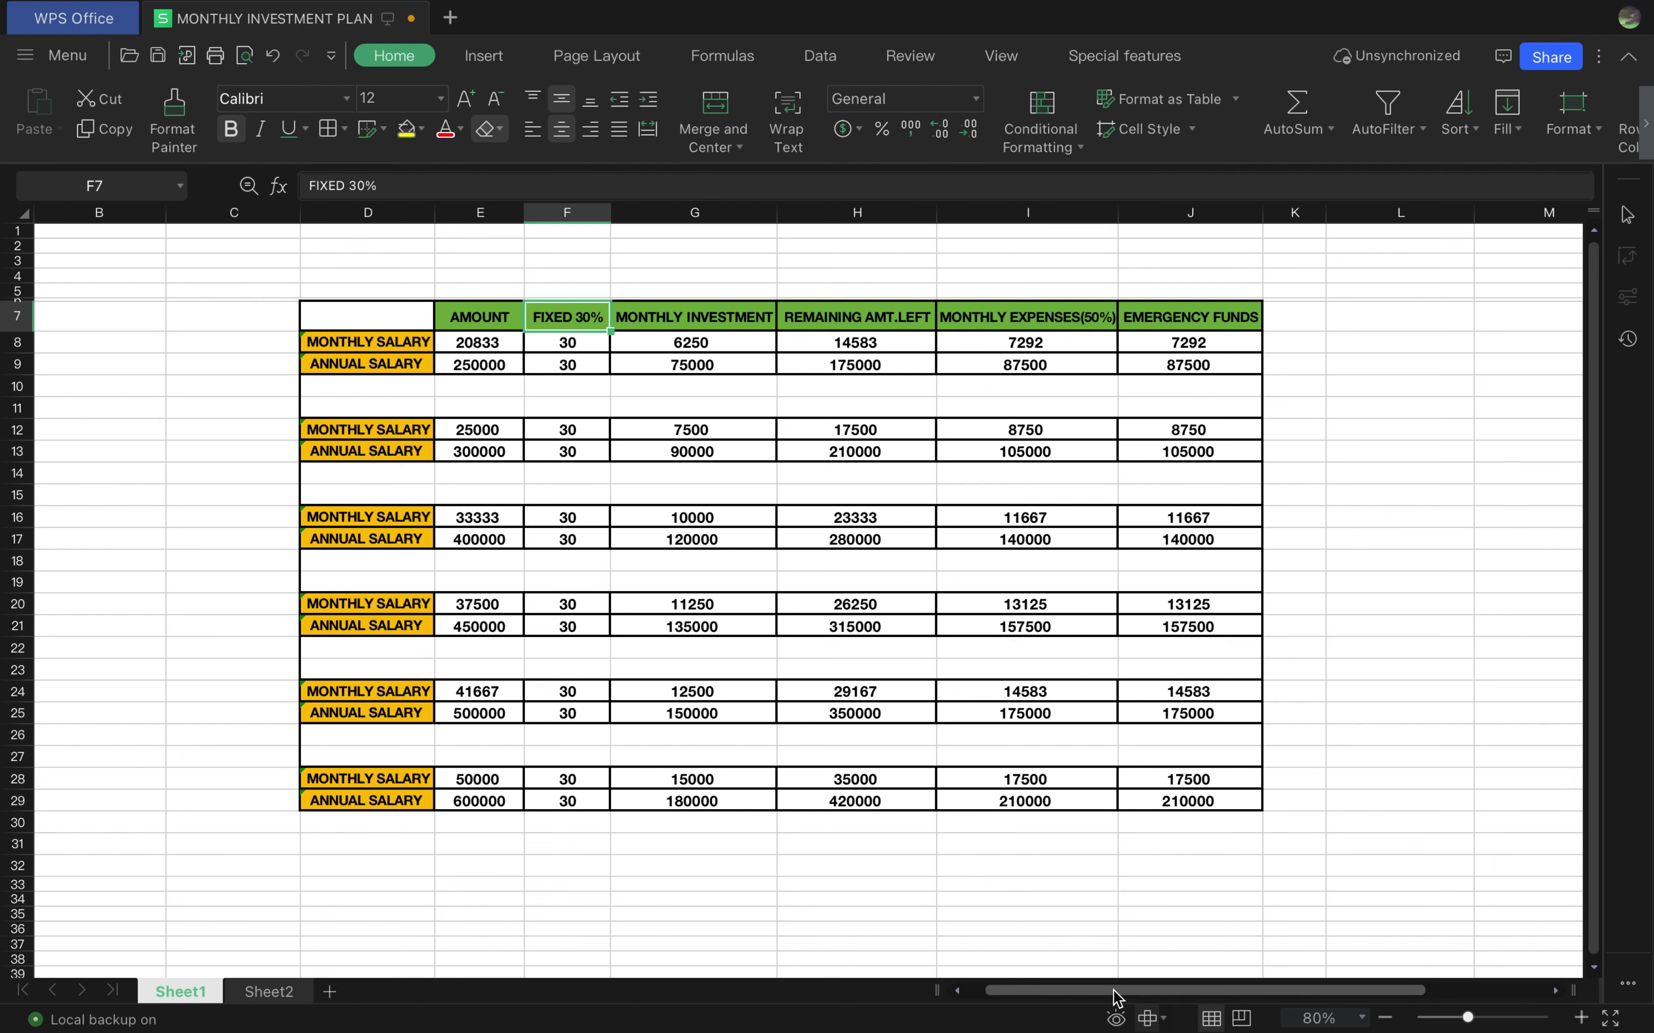
pyautogui.moveTo(1119, 995); pyautogui.dragTo(1389, 963)
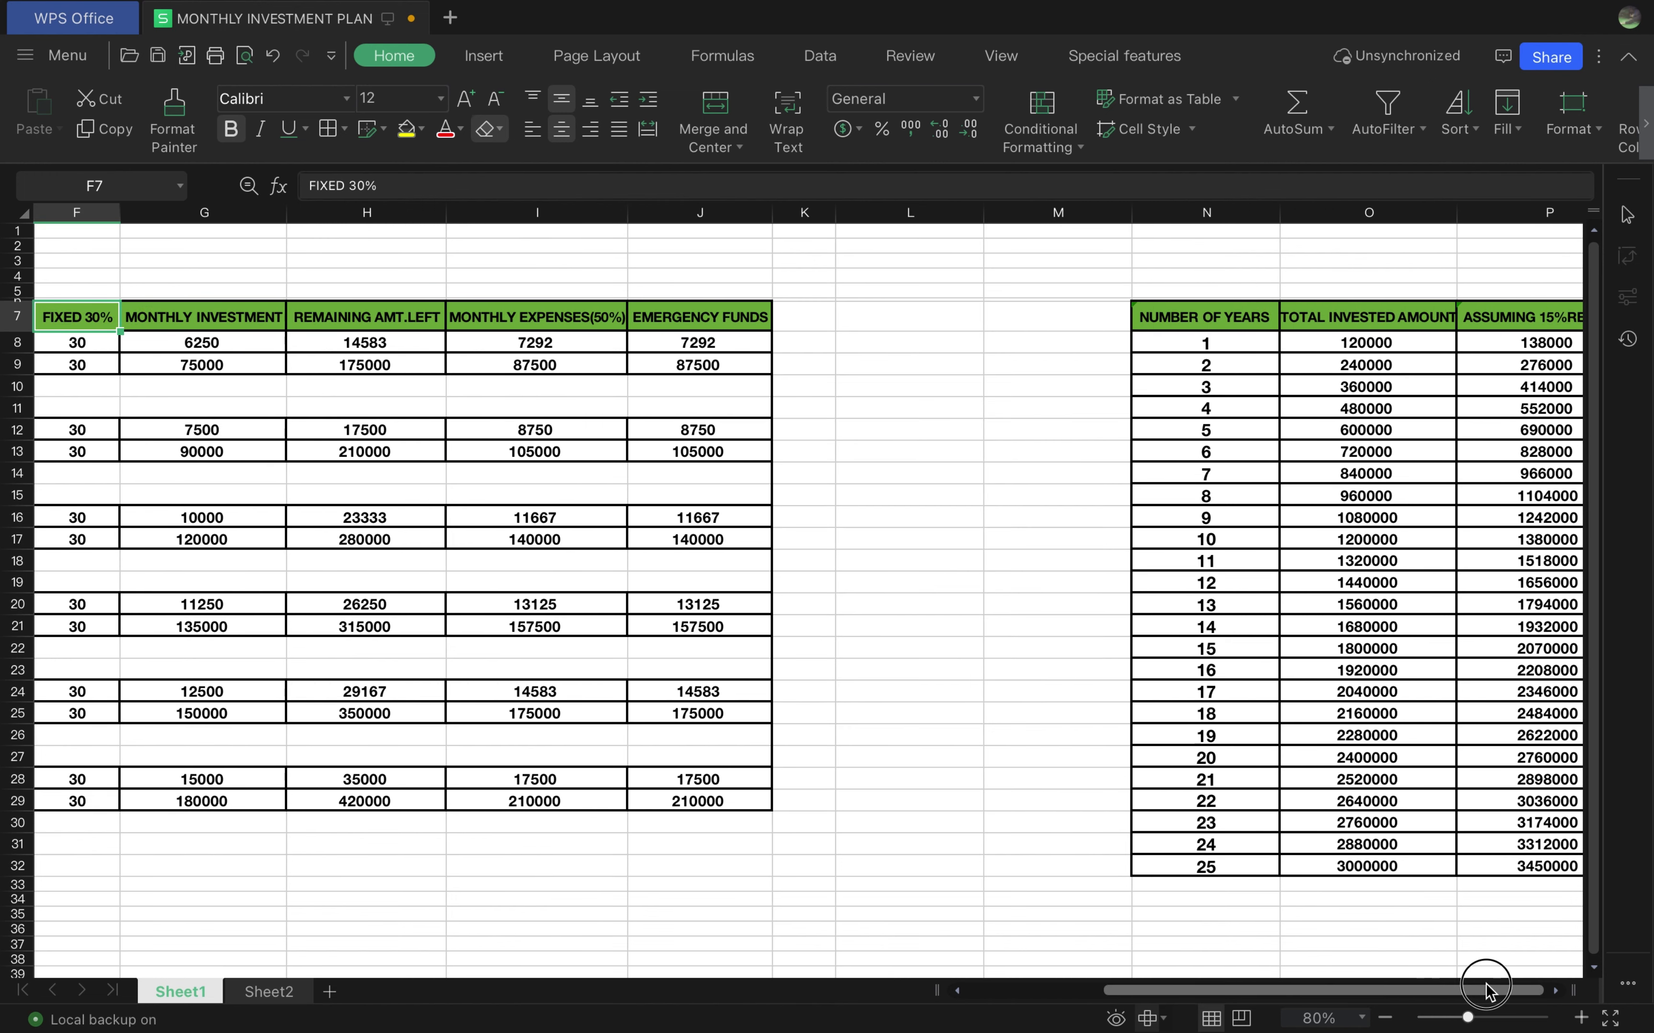
pyautogui.click(1581, 1018)
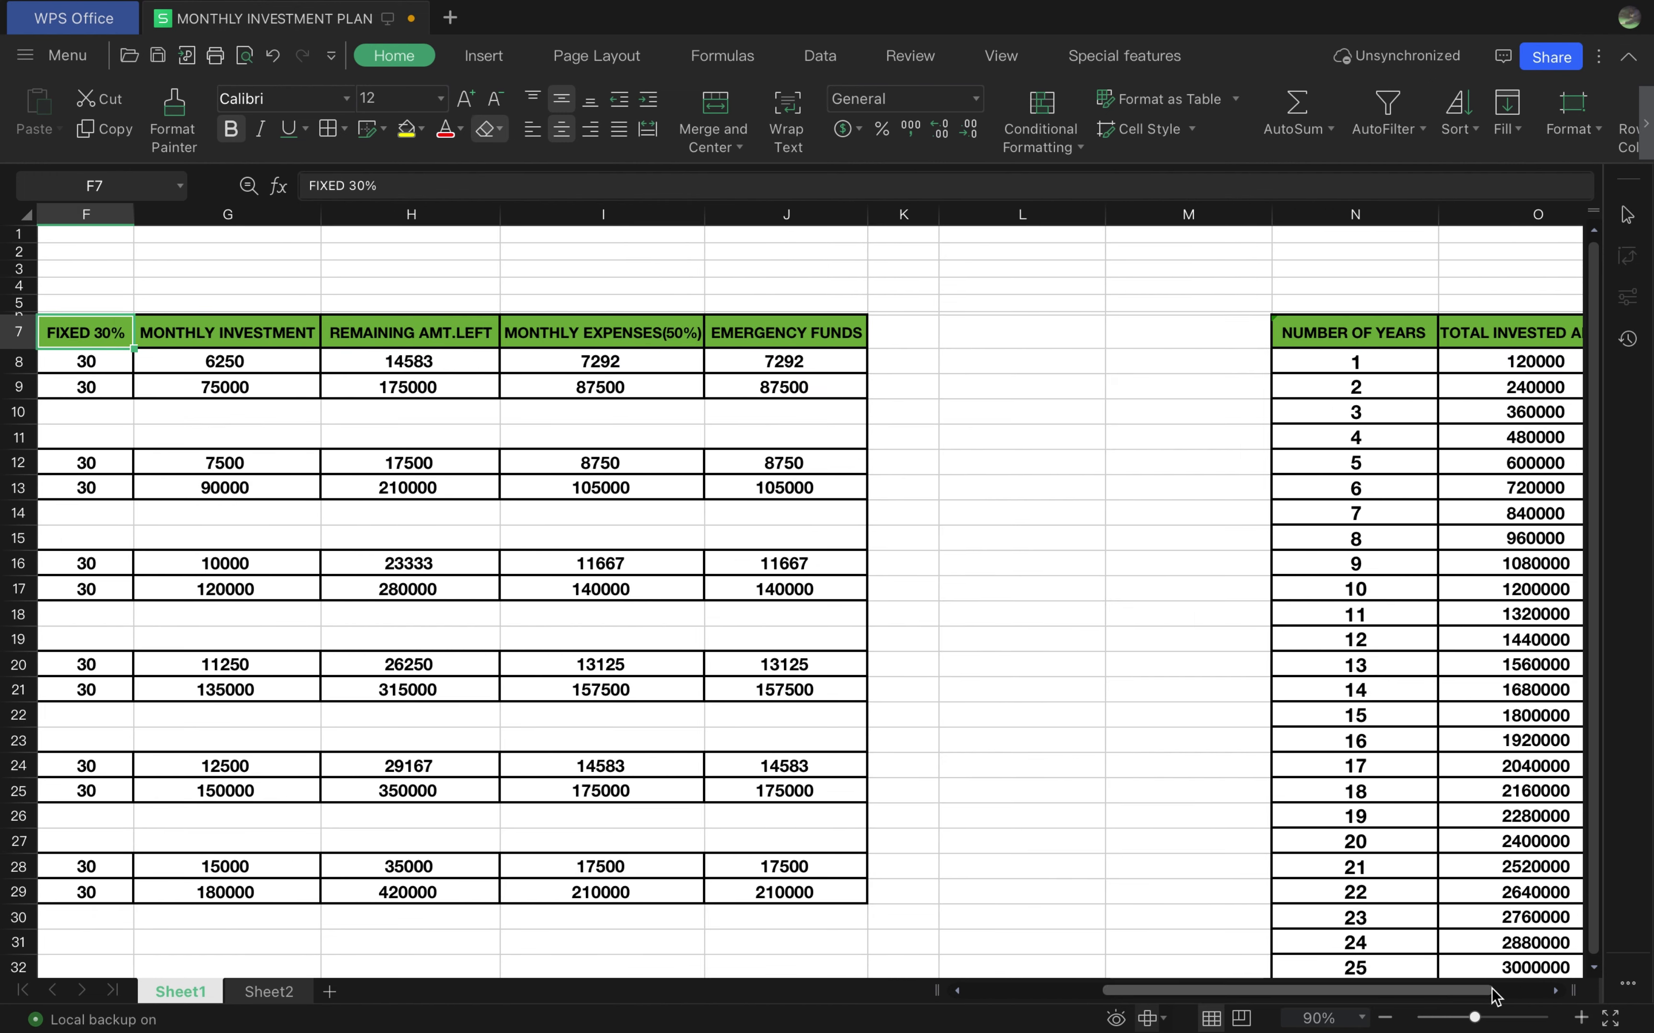
pyautogui.click(1385, 1018)
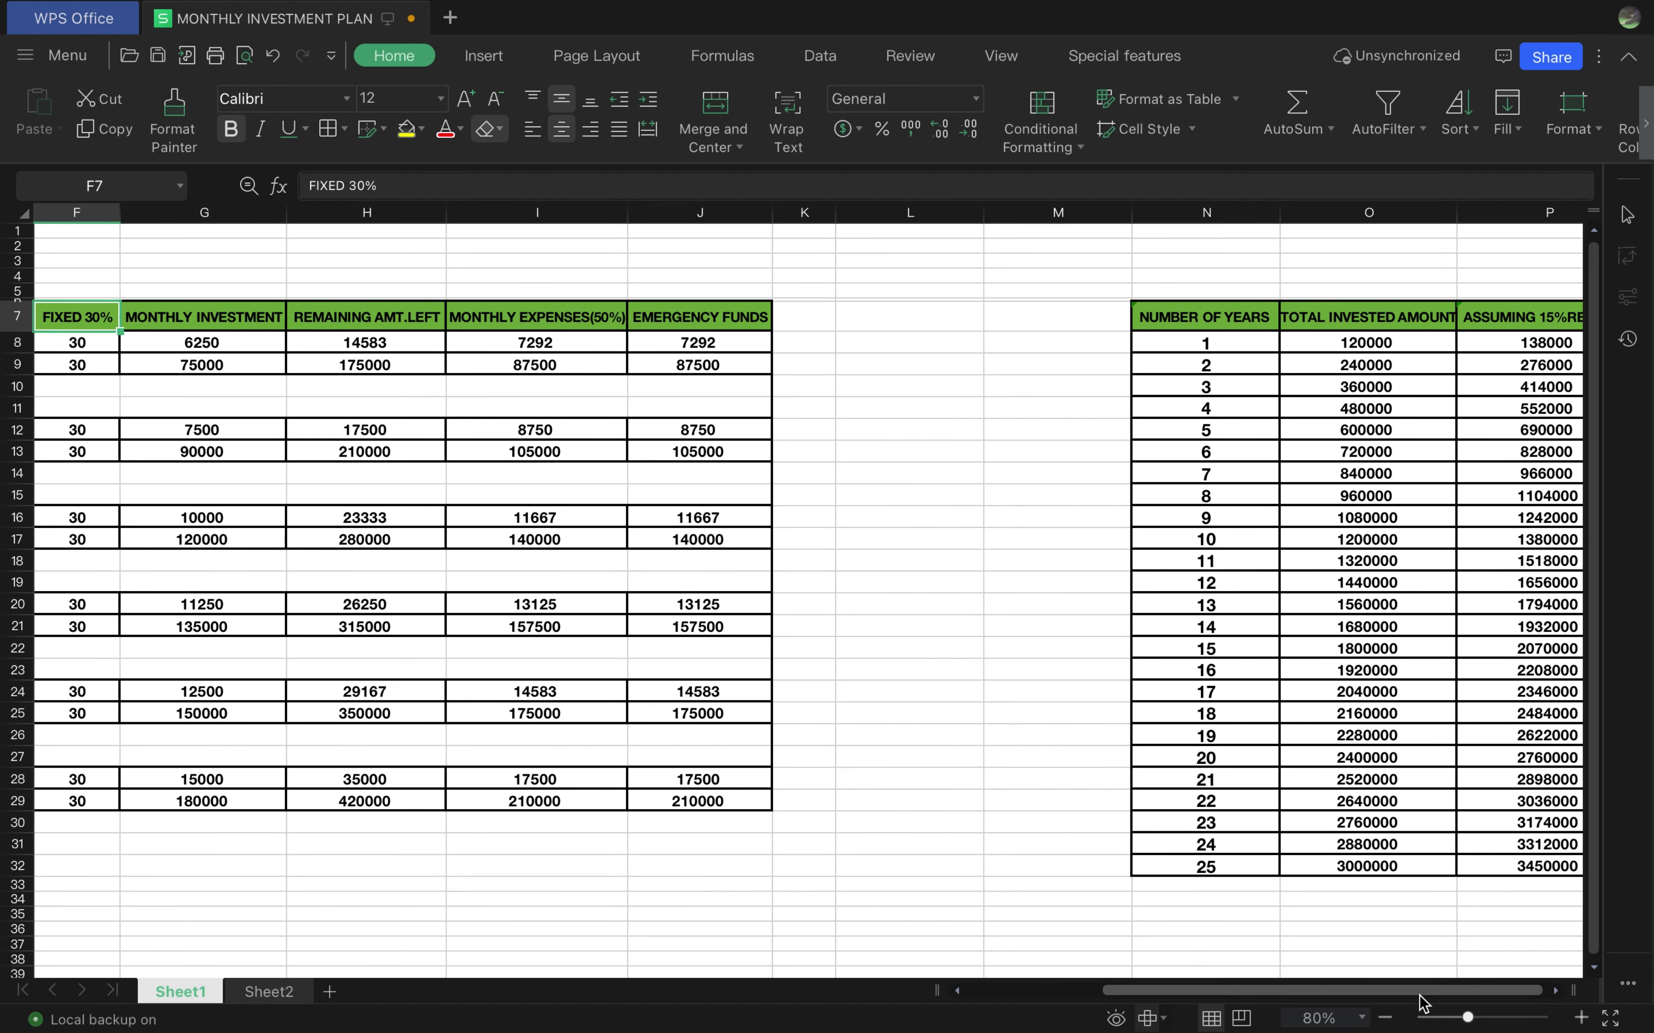
pyautogui.click(1446, 931)
pyautogui.press('Right')
pyautogui.press('Right')
pyautogui.press('Right')
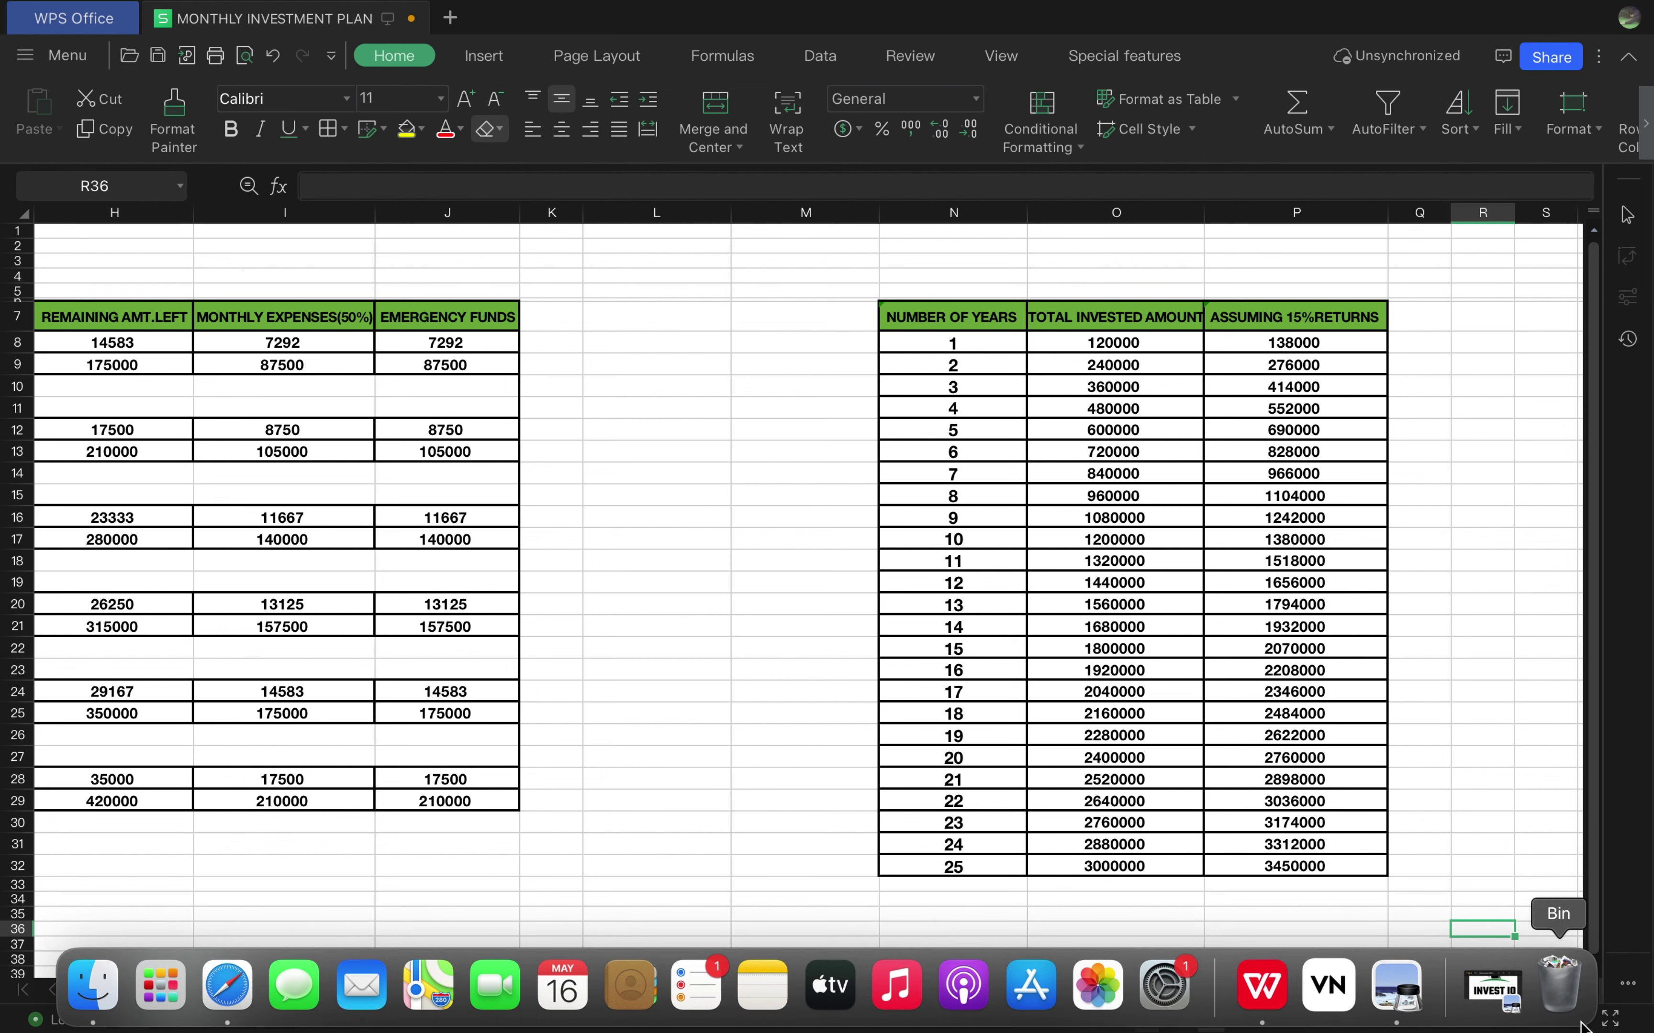
pyautogui.click(1581, 1018)
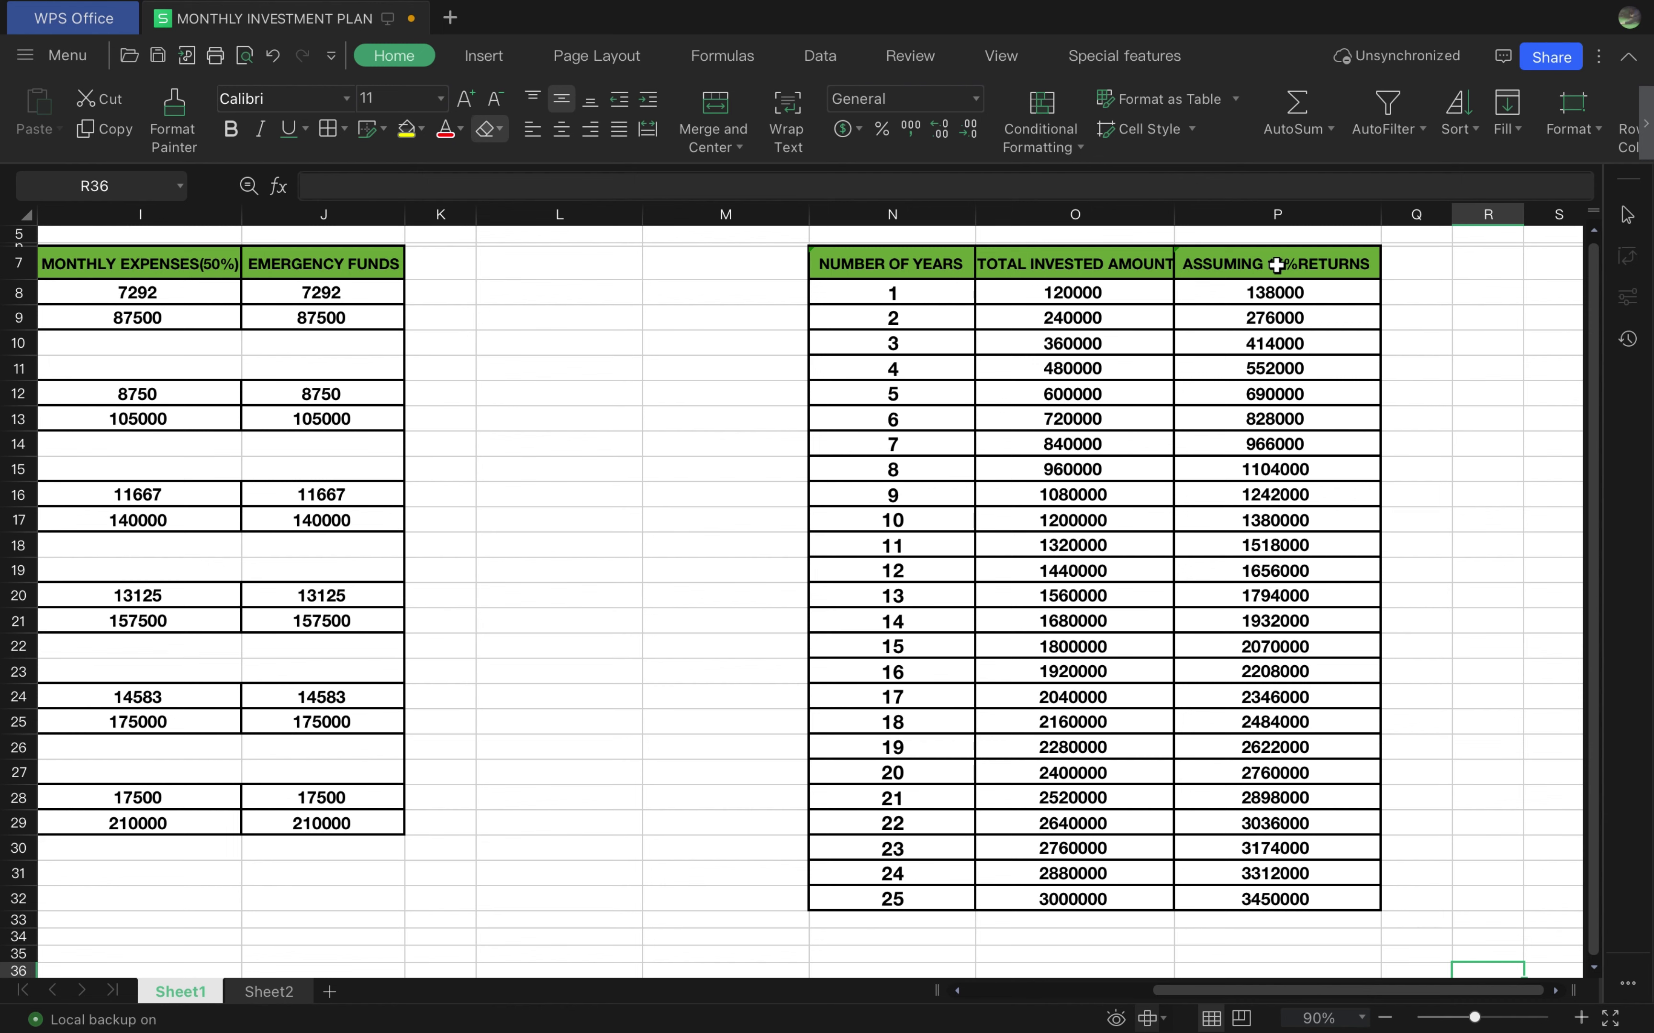
# Move the cell selection to P5, just above the ASSUMING 15%RETURNS heading, and look over the projection table
pyautogui.press('Down')
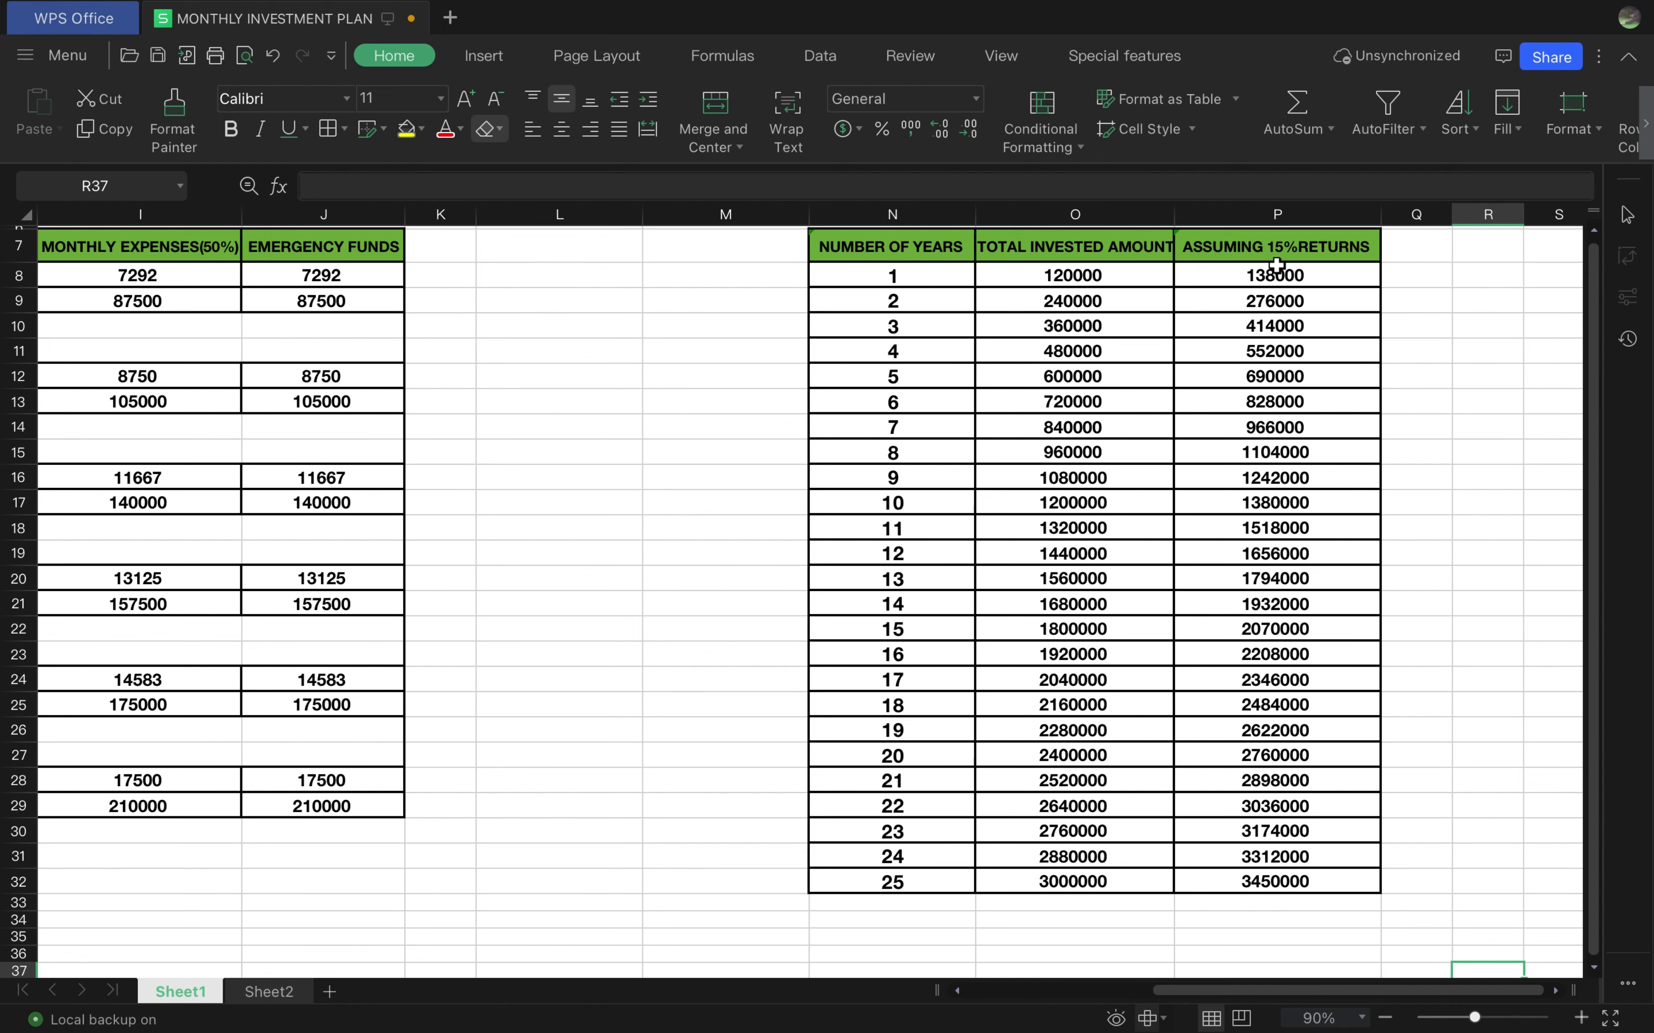
pyautogui.press('Up')
pyautogui.press('Up')
pyautogui.press('Up')
pyautogui.press('Up')
pyautogui.press('Up')
pyautogui.press('Up')
pyautogui.press('Up')
pyautogui.press('Up')
pyautogui.press('Up')
pyautogui.press('Up')
pyautogui.press('Up')
pyautogui.press('Up')
pyautogui.press('Up')
pyautogui.press('Up')
pyautogui.press('Up')
pyautogui.press('Up')
pyautogui.press('Up')
pyautogui.press('Up')
pyautogui.press('Up')
pyautogui.press('Up')
pyautogui.press('Up')
pyautogui.press('Up')
pyautogui.press('Up')
pyautogui.press('Up')
pyautogui.press('Up')
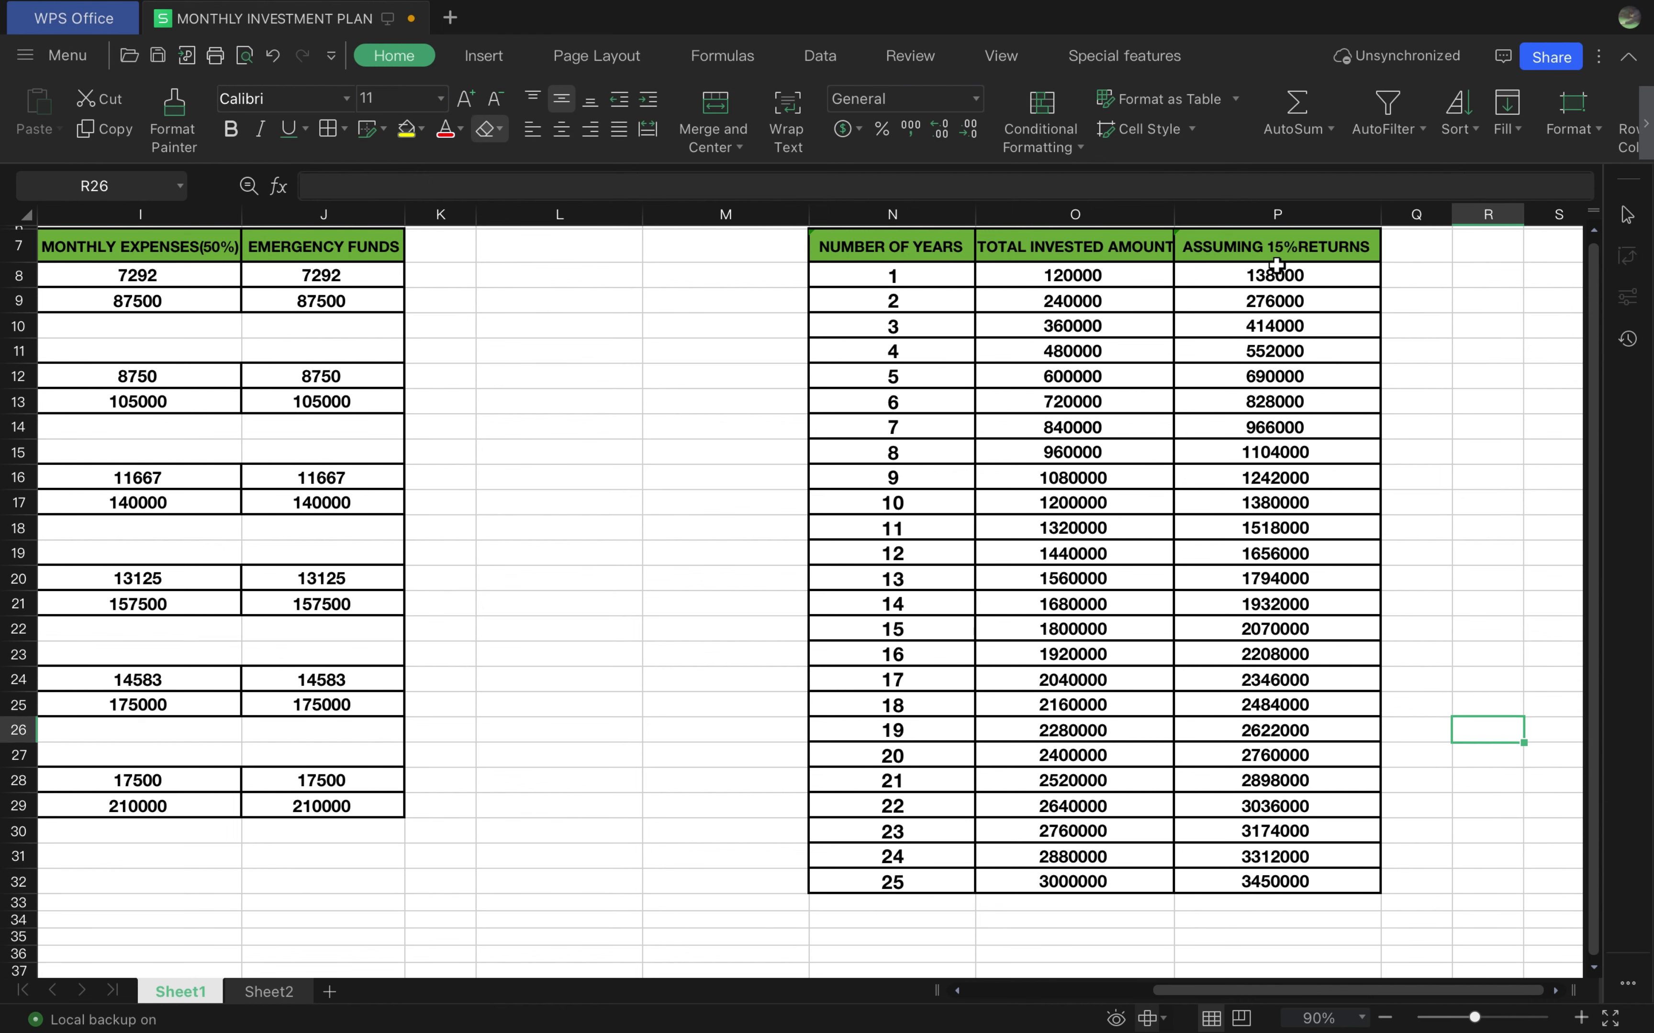
pyautogui.press('Left')
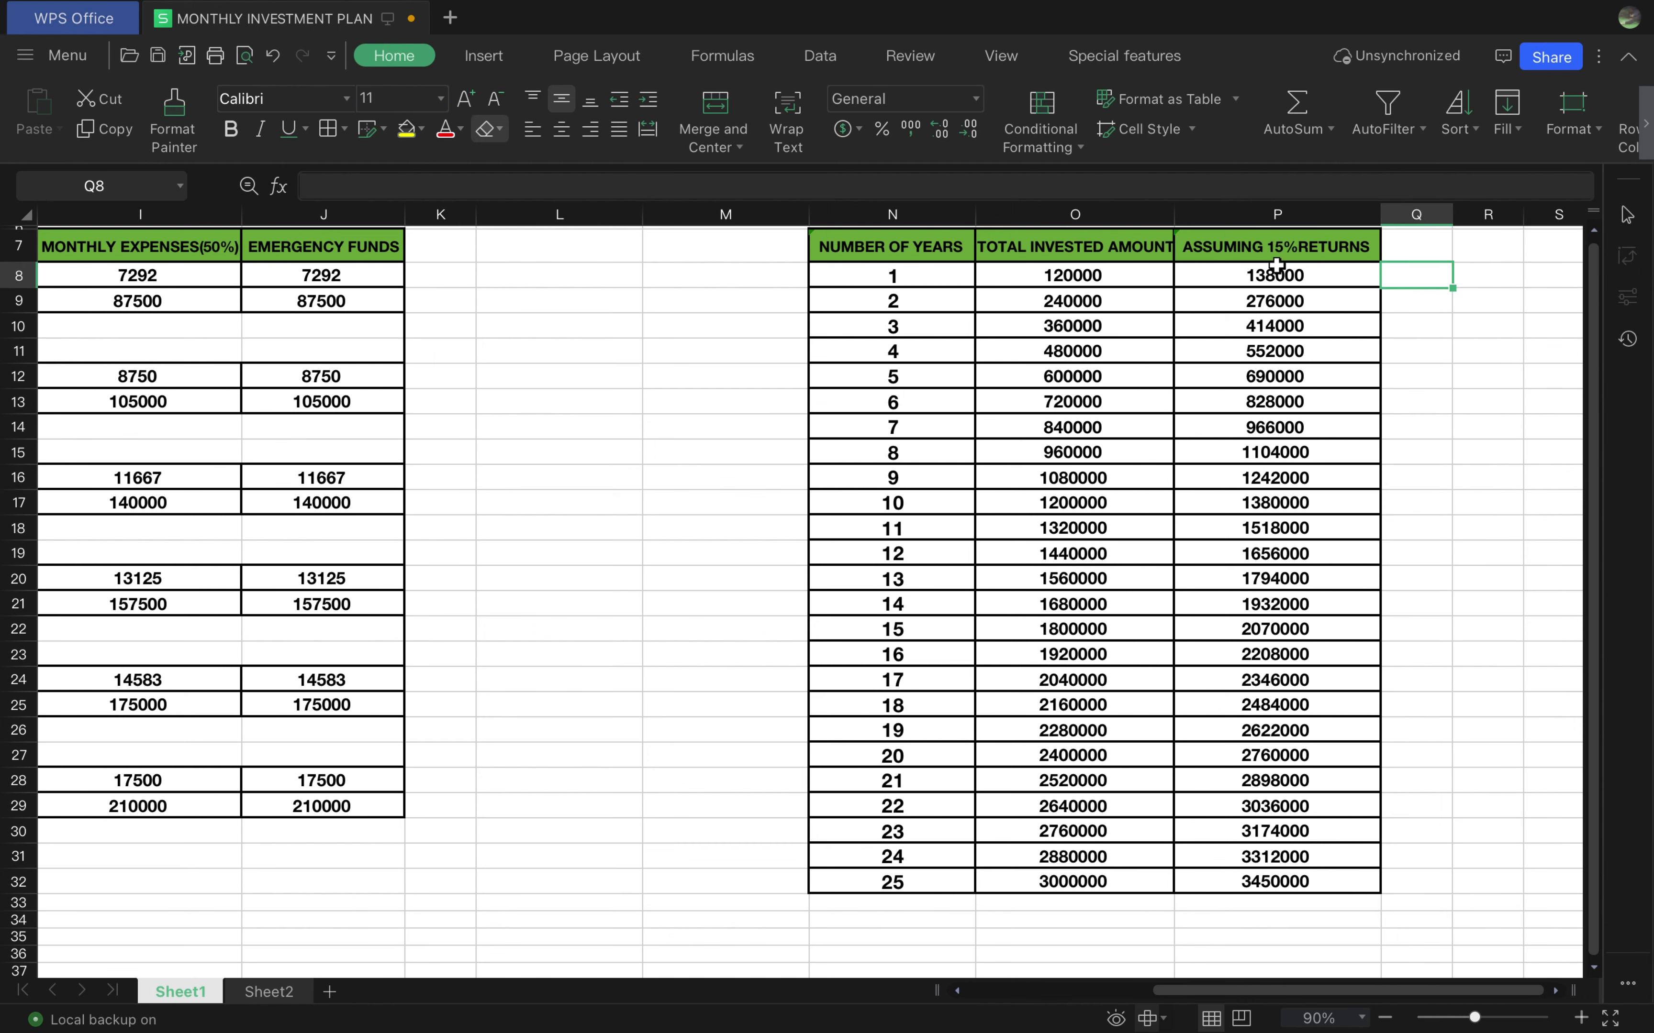
pyautogui.press('Left')
pyautogui.press('Up')
pyautogui.press('Up')
pyautogui.press('Up')
pyautogui.press('Up')
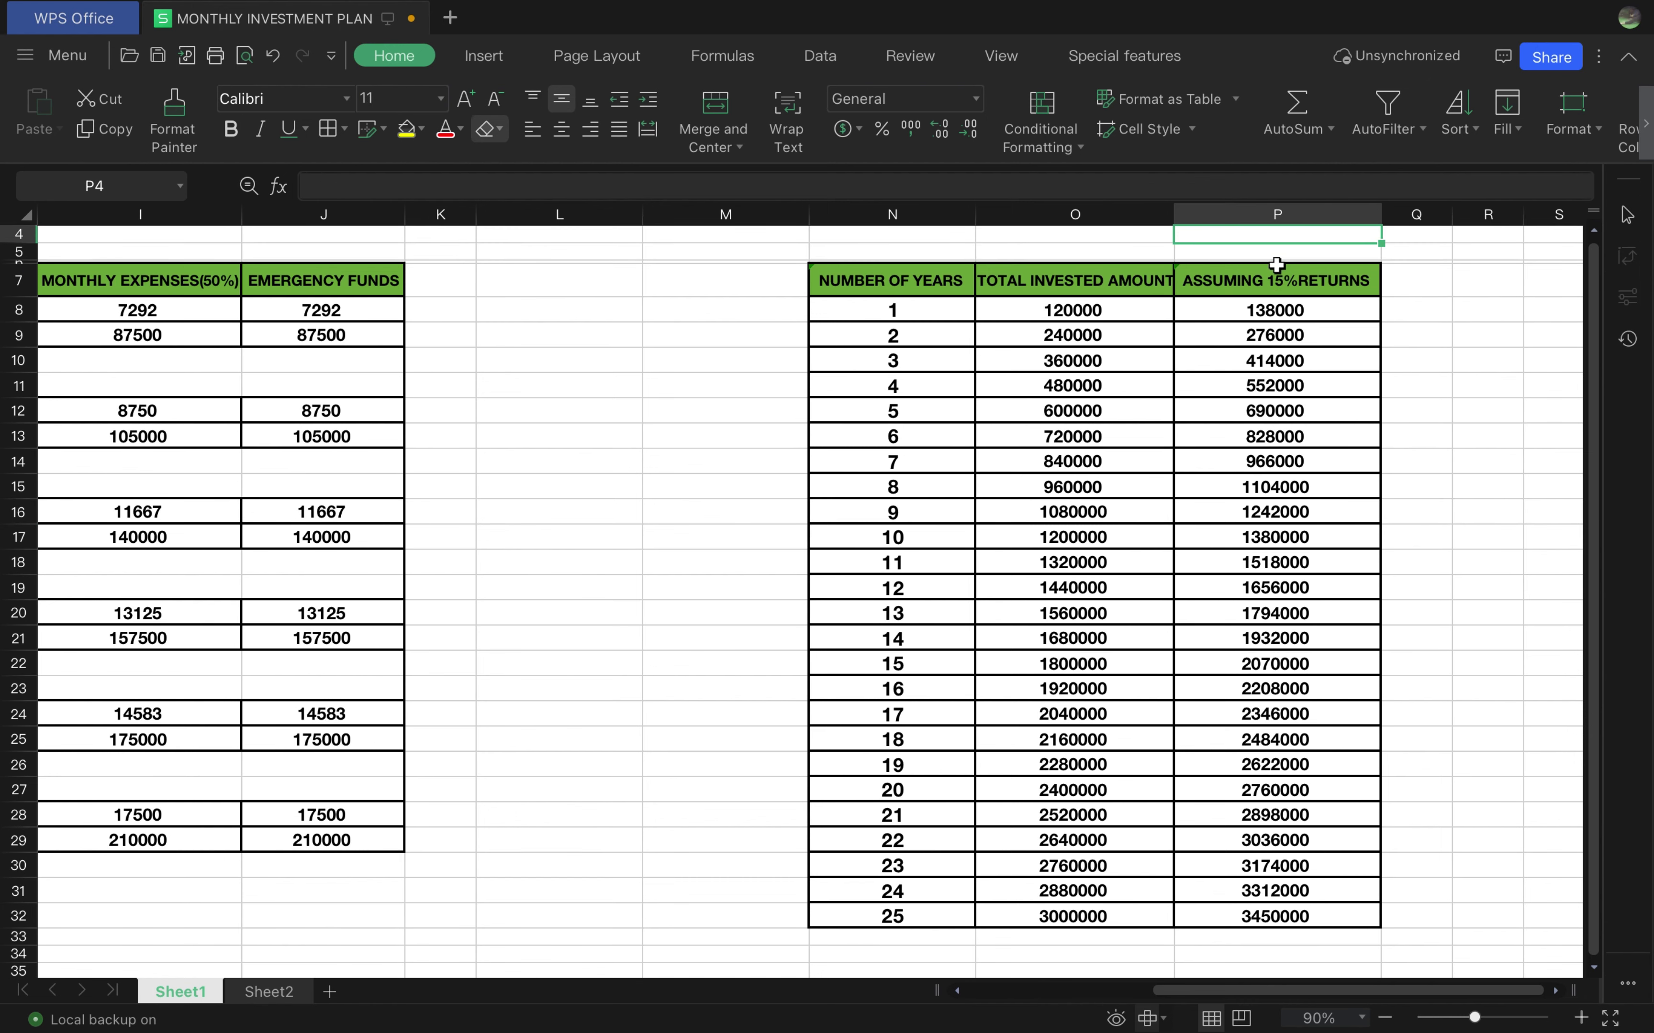
pyautogui.press('Down')
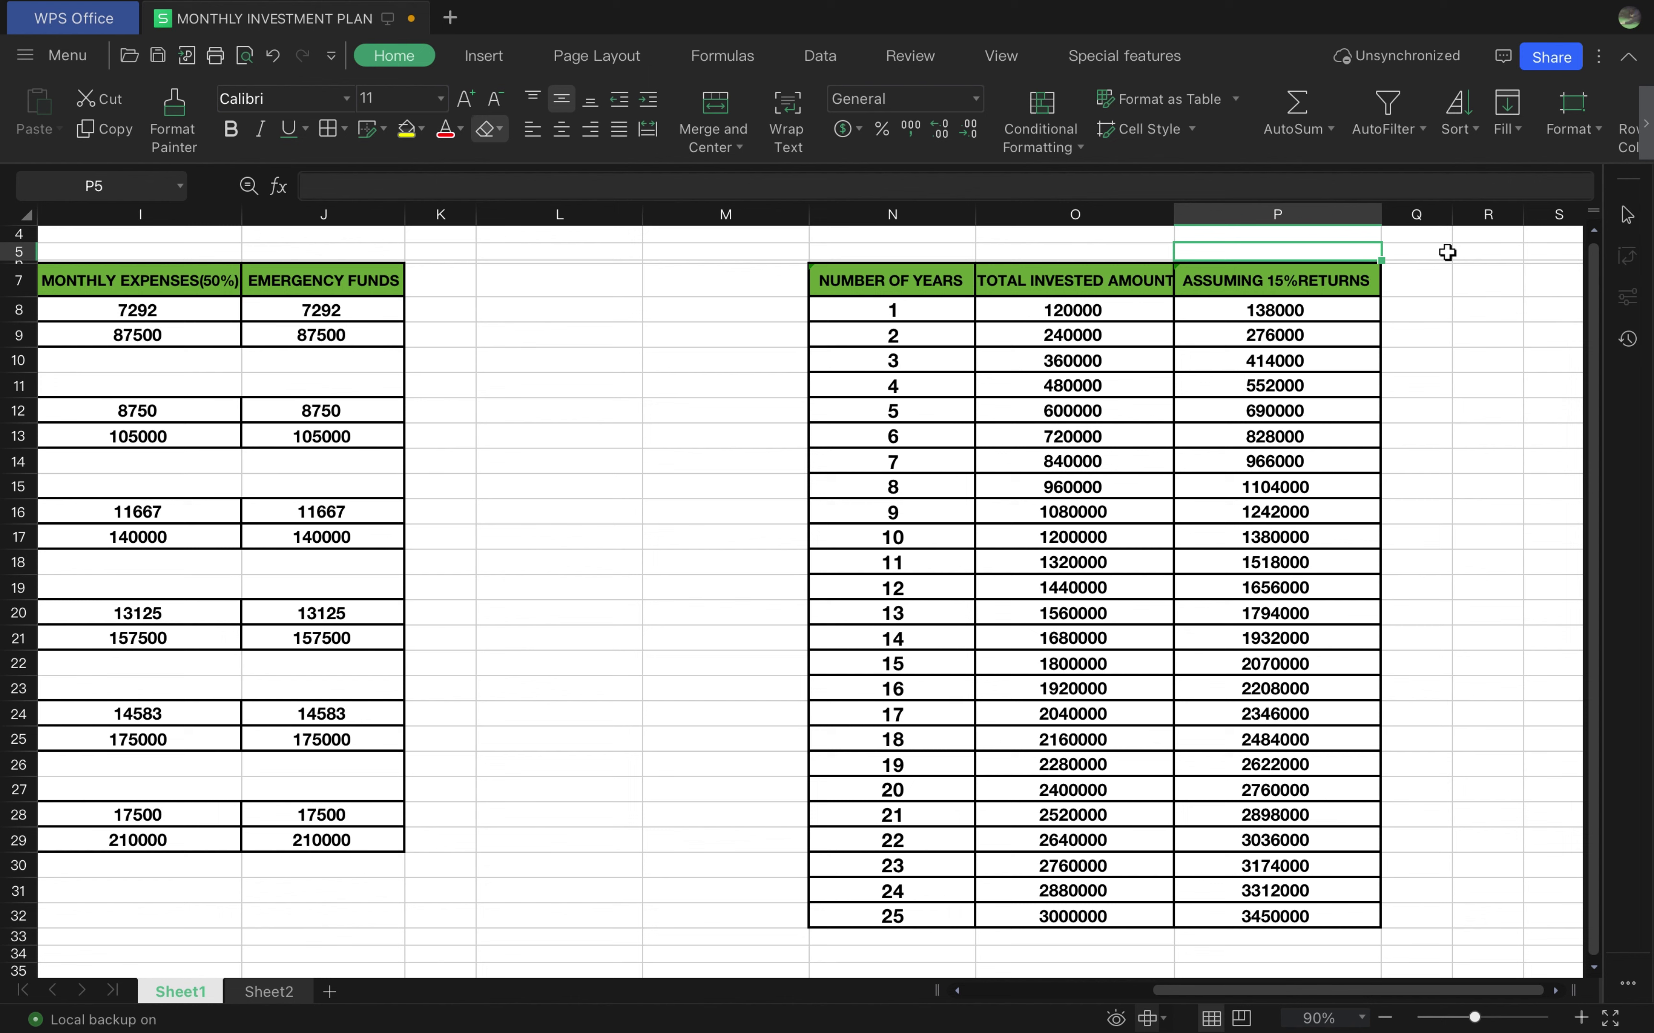
# Change the year 1 TOTAL INVESTED AMOUNT formula to =6950*12*N8
pyautogui.click(1083, 316)
pyautogui.doubleClick(1119, 313)
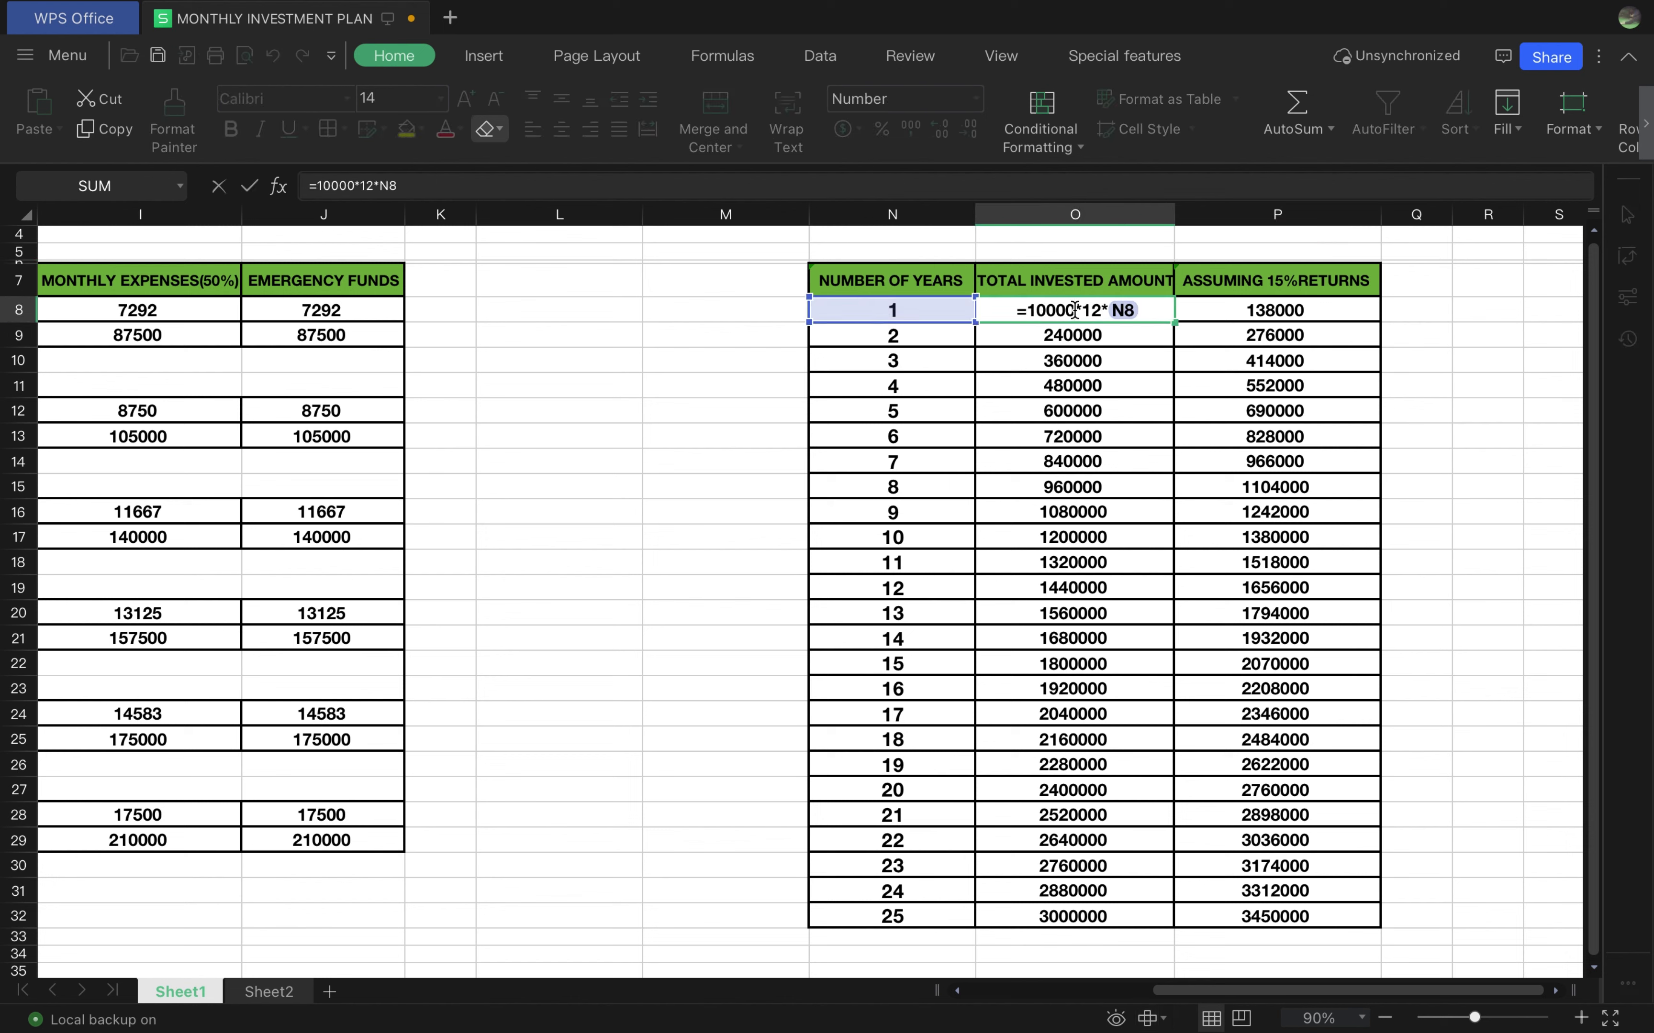
pyautogui.moveTo(1075, 309); pyautogui.dragTo(1030, 309)
pyautogui.write('6')
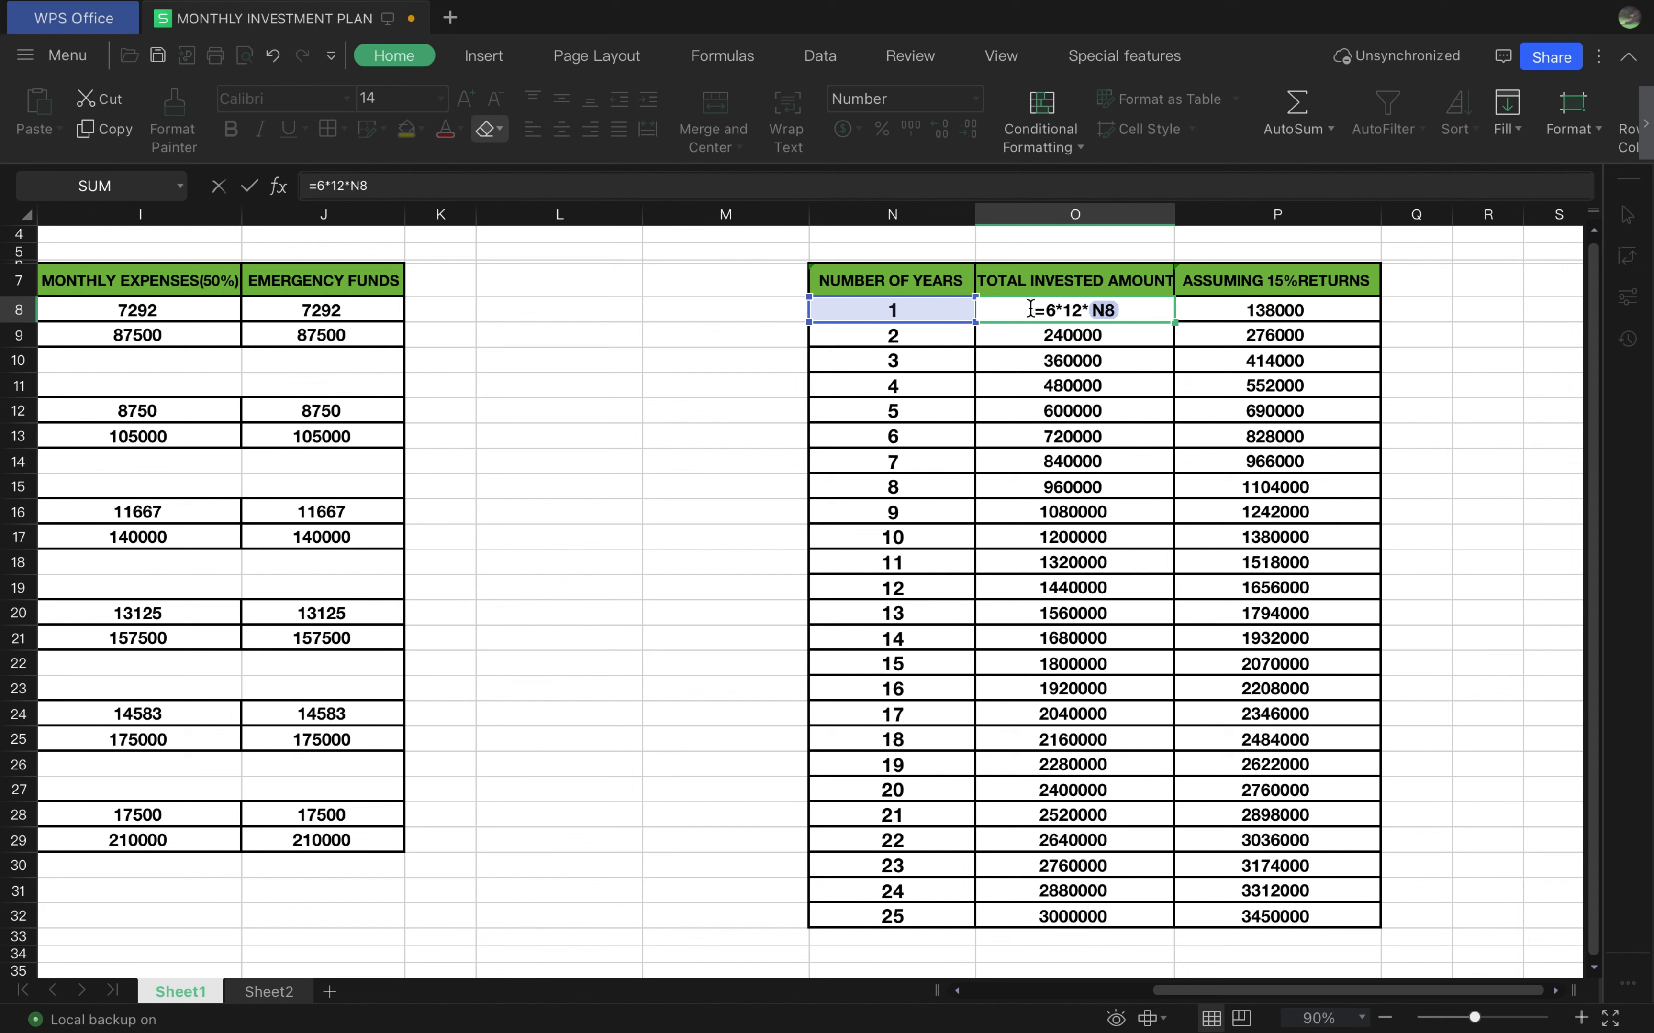
pyautogui.write('950')
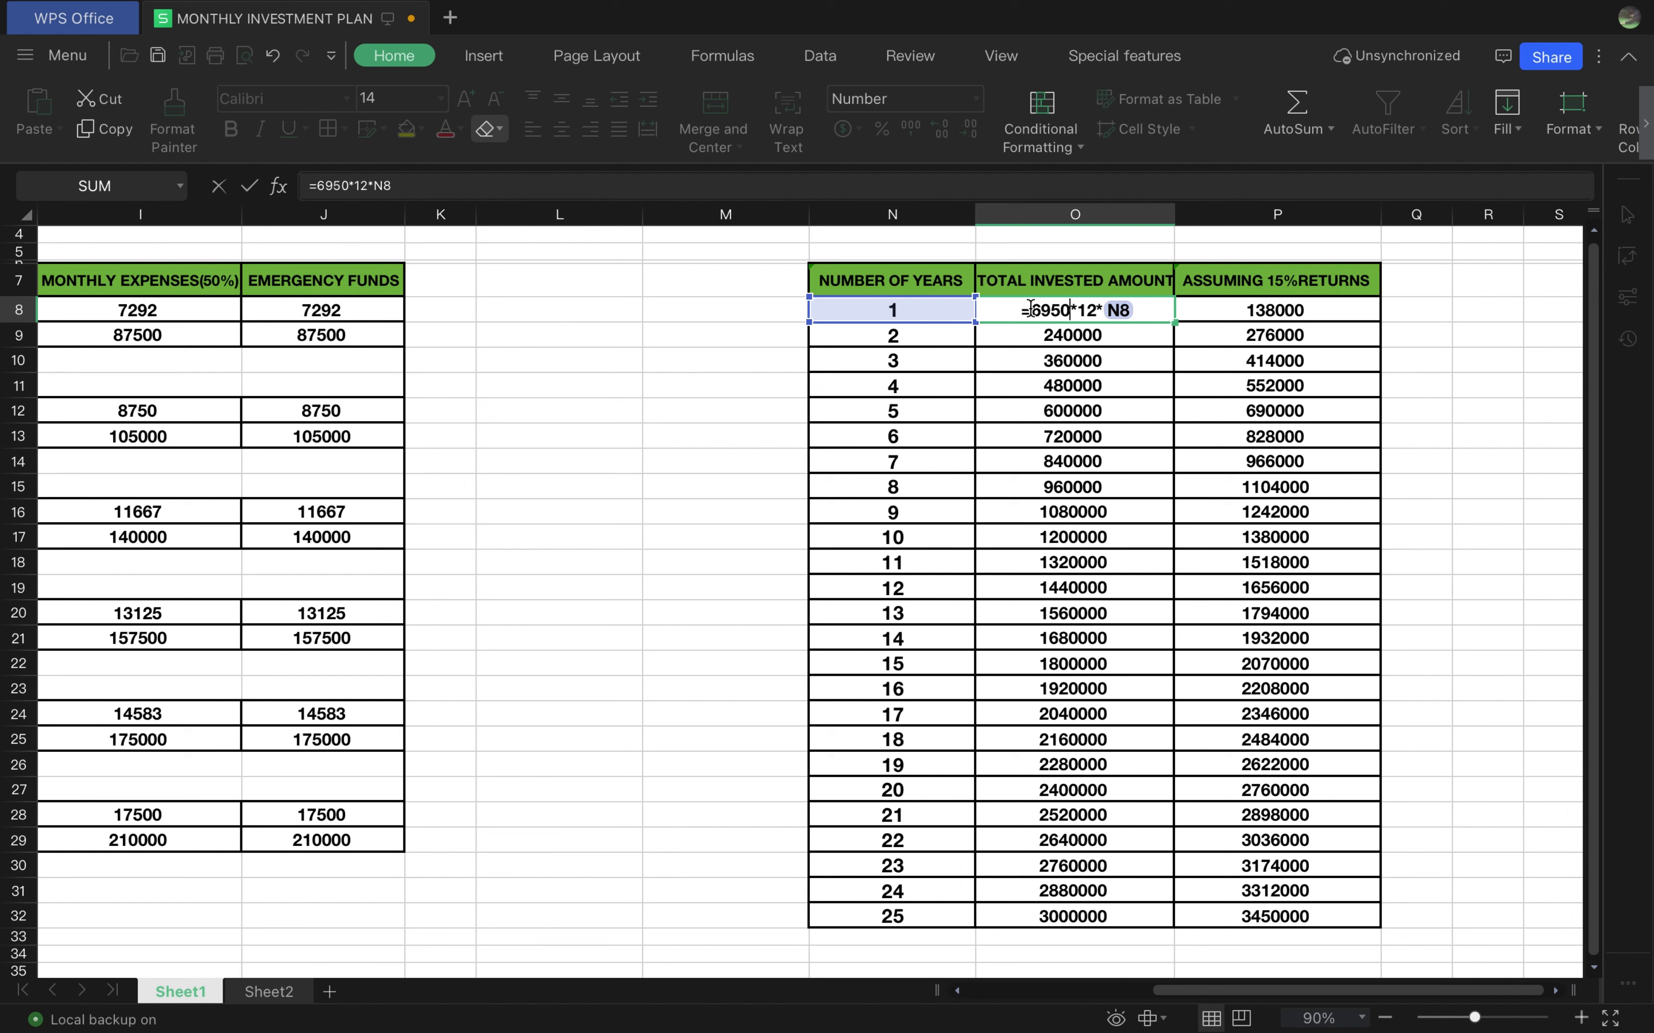
pyautogui.press('Return')
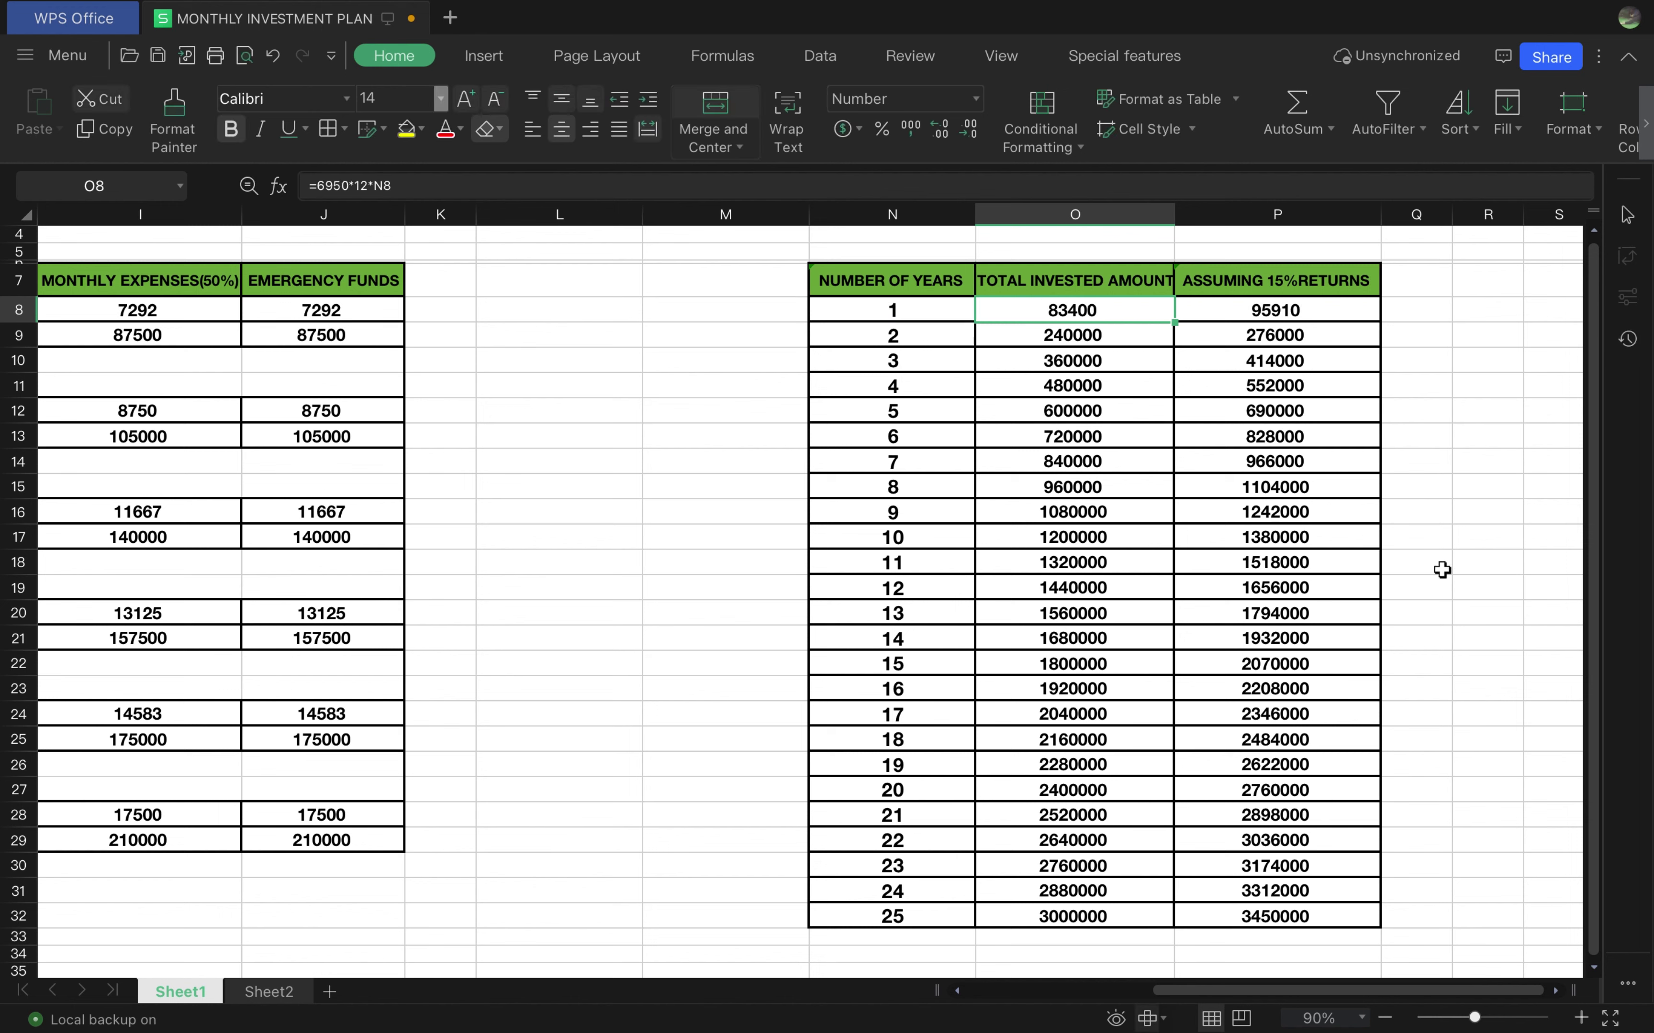
# Copy the year 1 TOTAL INVESTED AMOUNT formula to the cells for years 2 through 25
pyautogui.hotkey('ctrl', 'c')
pyautogui.press('Down')
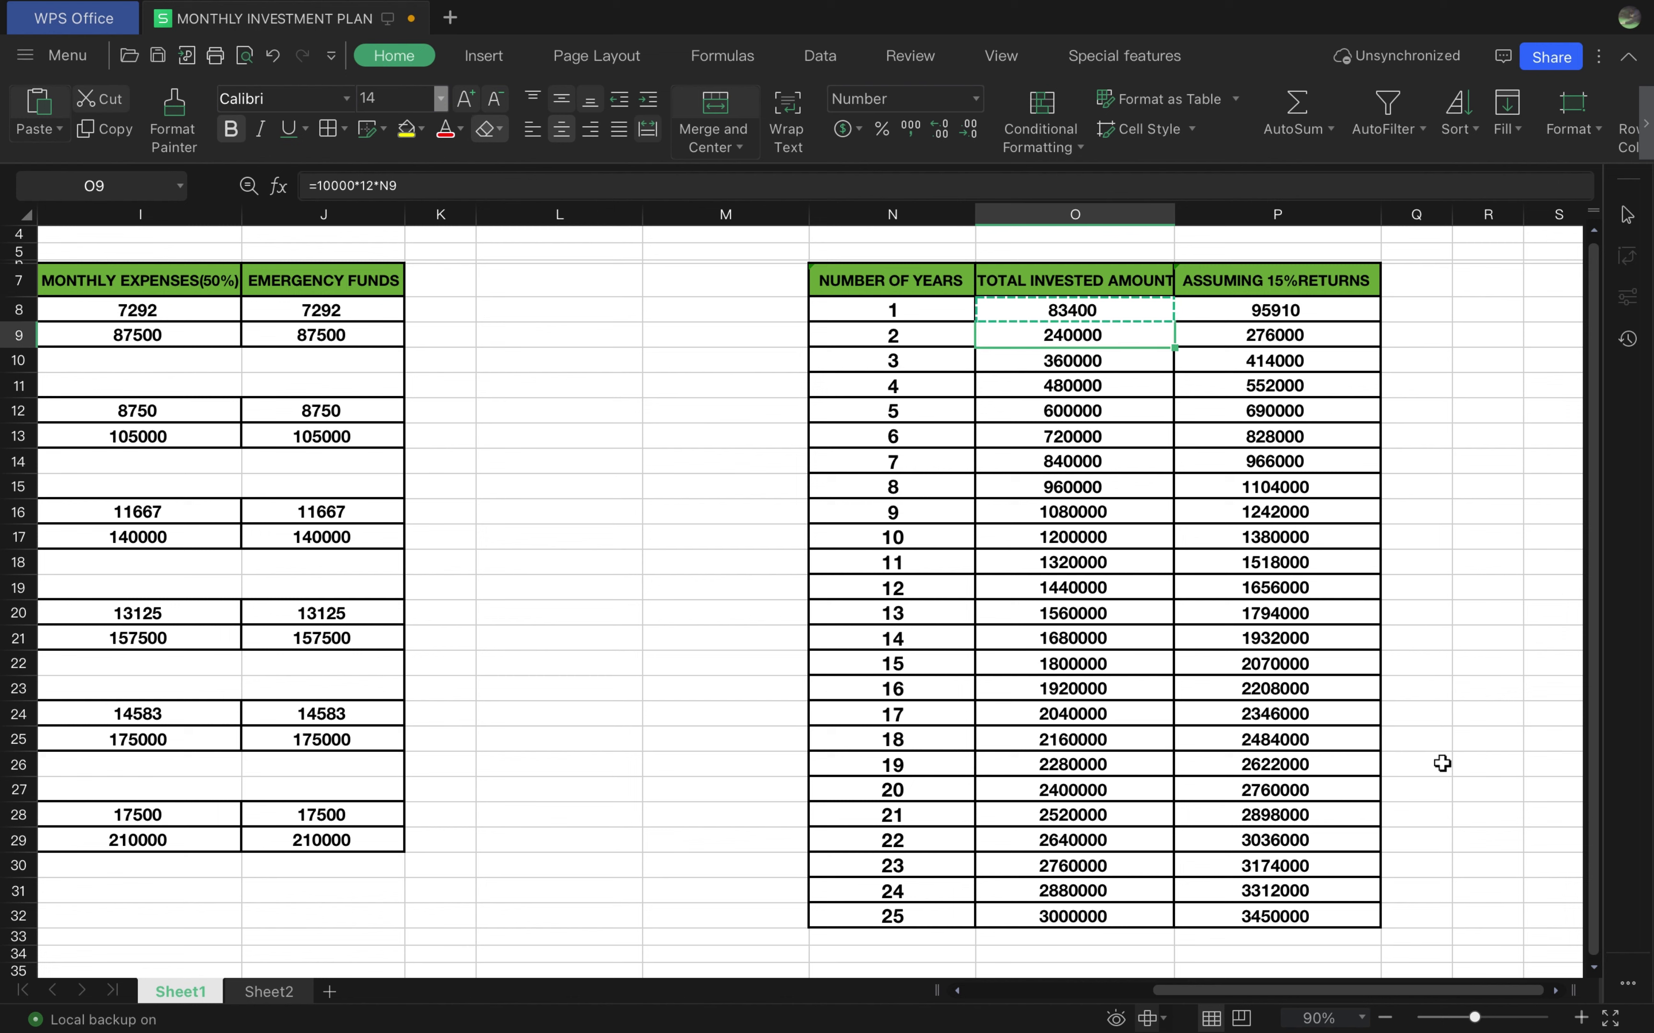
pyautogui.hotkey('shift', 'Down')
pyautogui.hotkey('shift', 'Down')
pyautogui.hotkey('shift', 'Down')
pyautogui.hotkey('shift', 'Down')
pyautogui.hotkey('shift', 'Down')
pyautogui.hotkey('shift', 'Down')
pyautogui.hotkey('shift', 'Down')
pyautogui.hotkey('shift', 'Down')
pyautogui.hotkey('shift', 'Down')
pyautogui.hotkey('shift', 'Down')
pyautogui.hotkey('shift', 'Down')
pyautogui.hotkey('shift', 'Down')
pyautogui.hotkey('shift', 'Down')
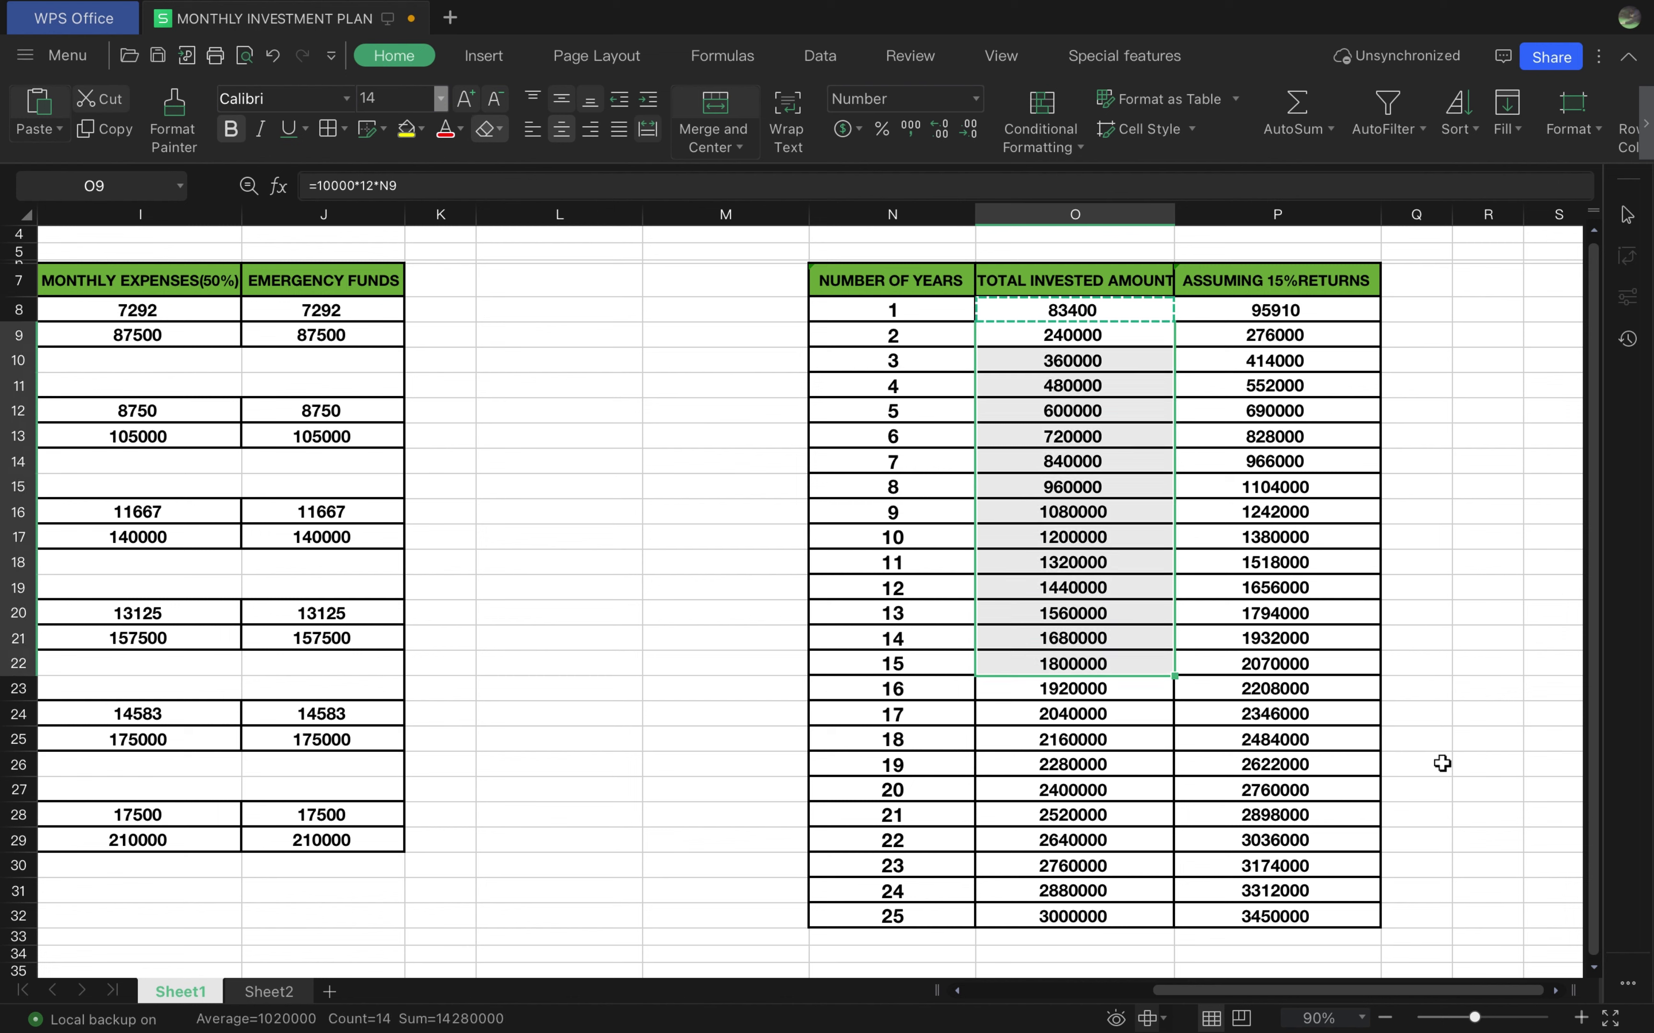
pyautogui.hotkey('shift', 'Down')
pyautogui.hotkey('shift', 'Down')
pyautogui.hotkey('shift', 'Down')
pyautogui.hotkey('shift', 'Down')
pyautogui.hotkey('shift', 'Down')
pyautogui.hotkey('shift', 'Down')
pyautogui.hotkey('shift', 'Down')
pyautogui.hotkey('shift', 'Down')
pyautogui.hotkey('shift', 'Down')
pyautogui.hotkey('shift', 'Down')
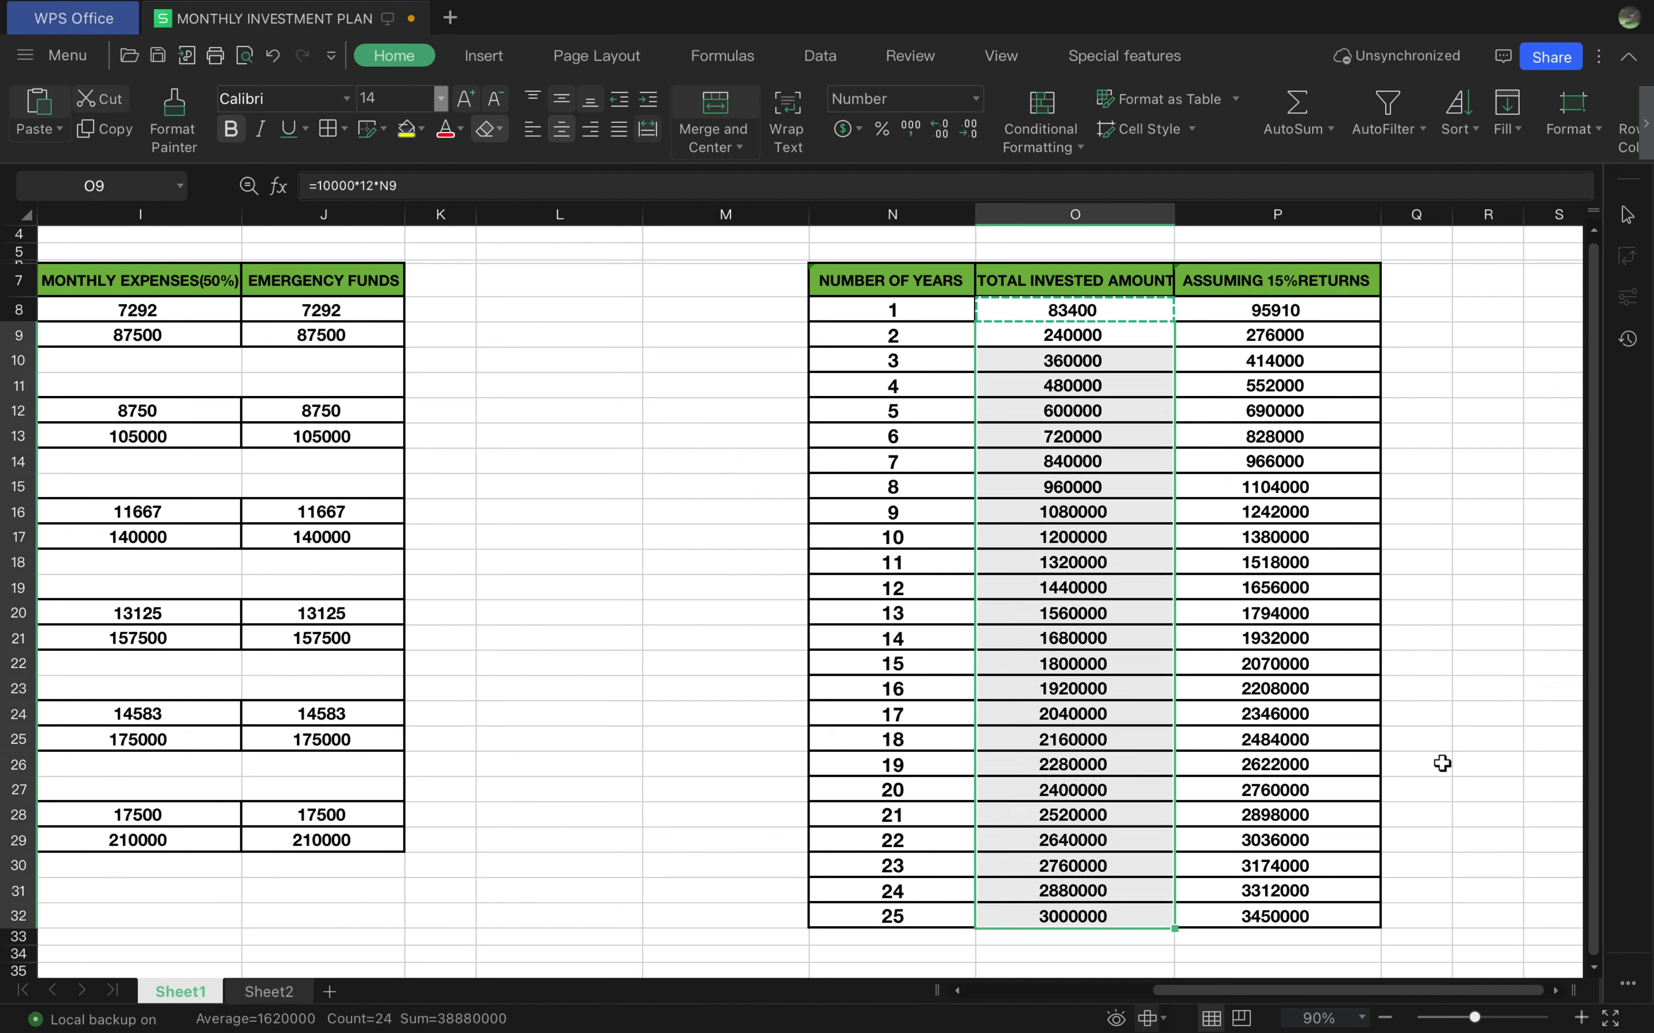
pyautogui.hotkey('ctrl', 'v')
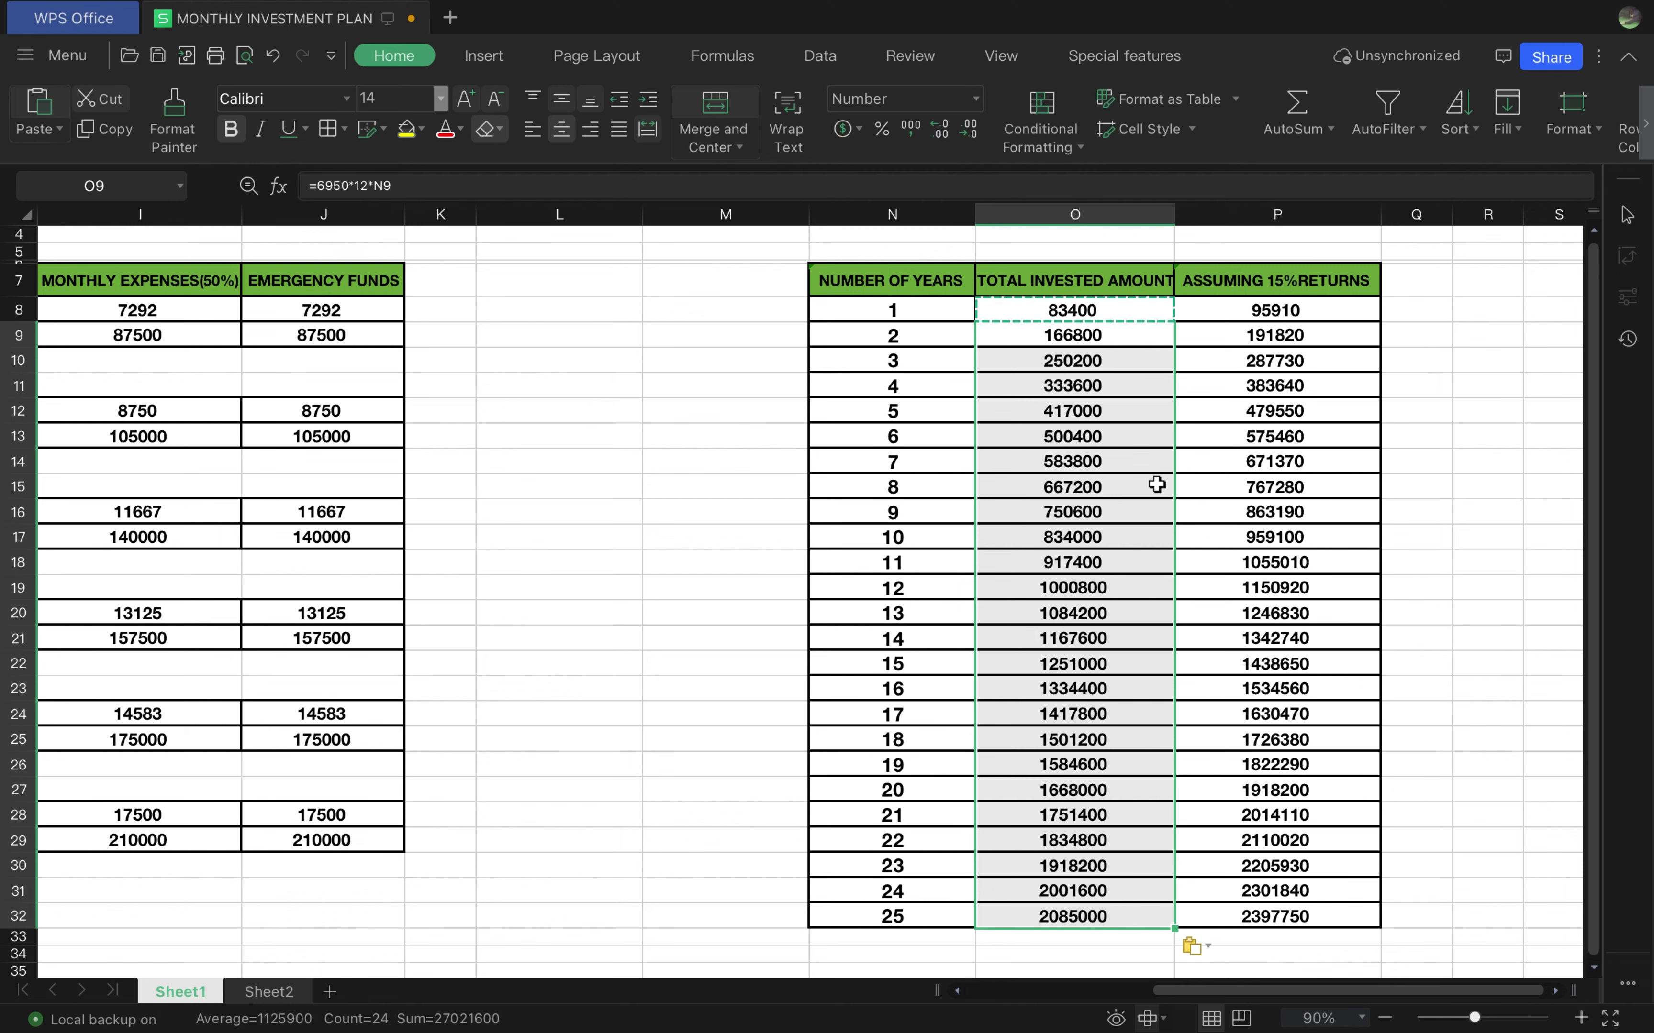
# Inspect the year 1 invested amount formula without changing it, and check the total invested amount for year 25
pyautogui.click(1127, 316)
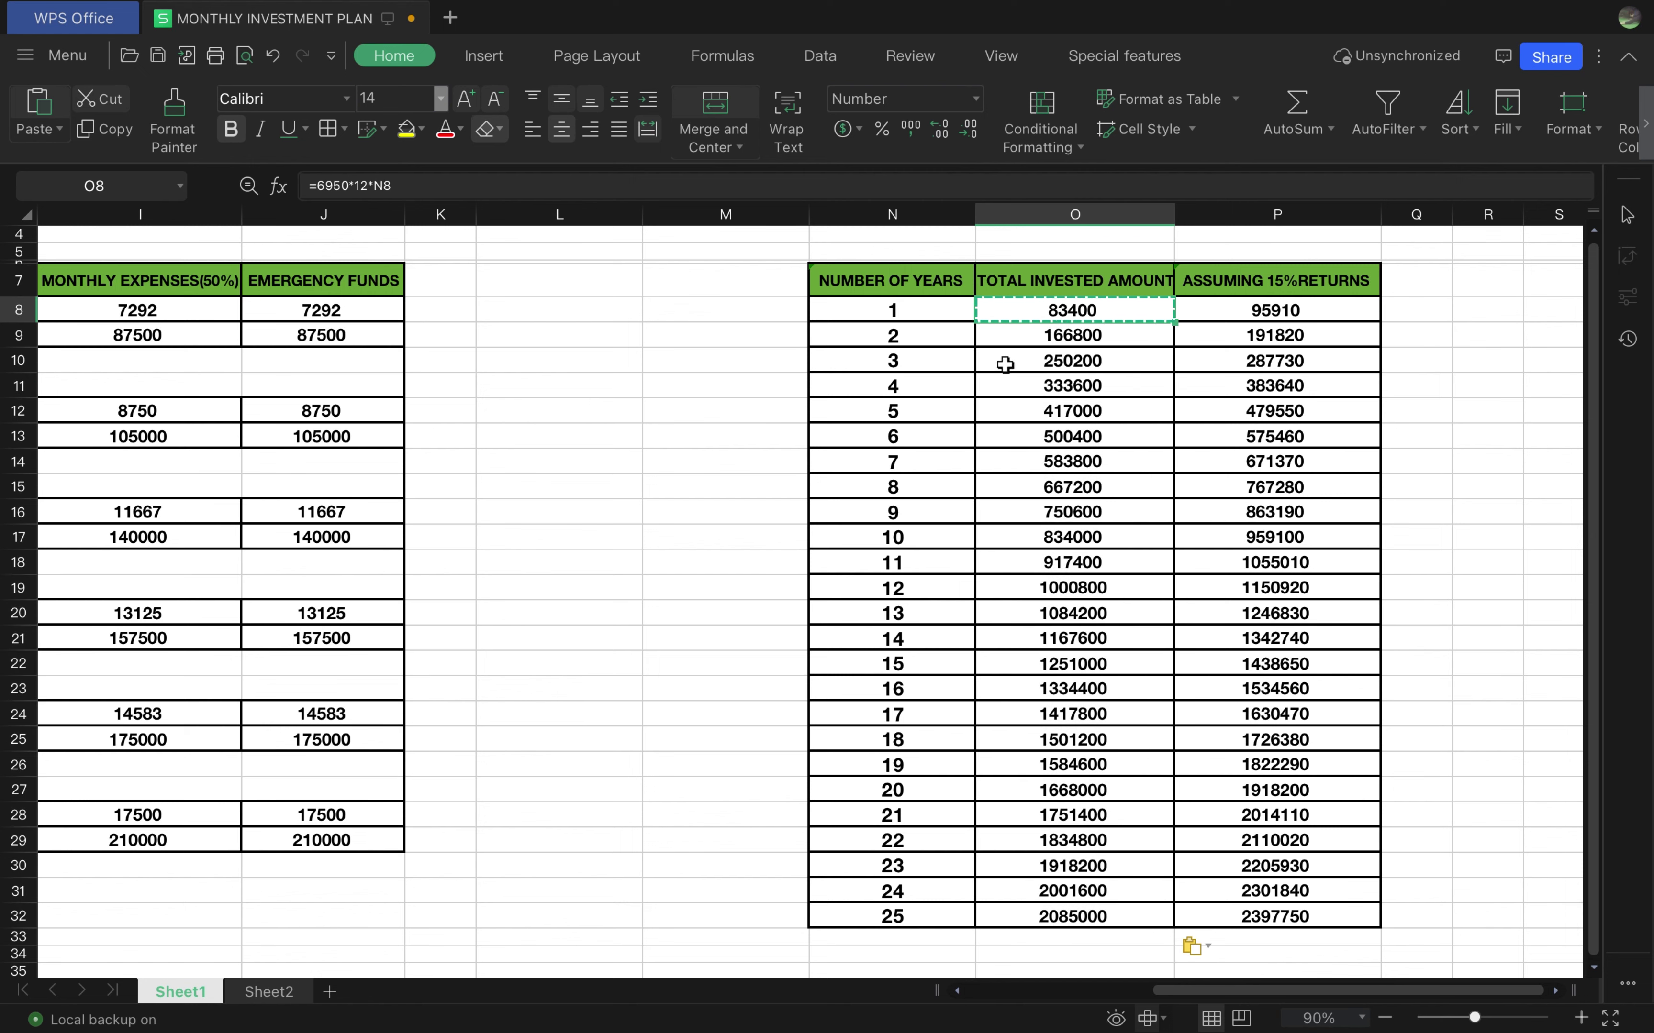
pyautogui.doubleClick(1070, 316)
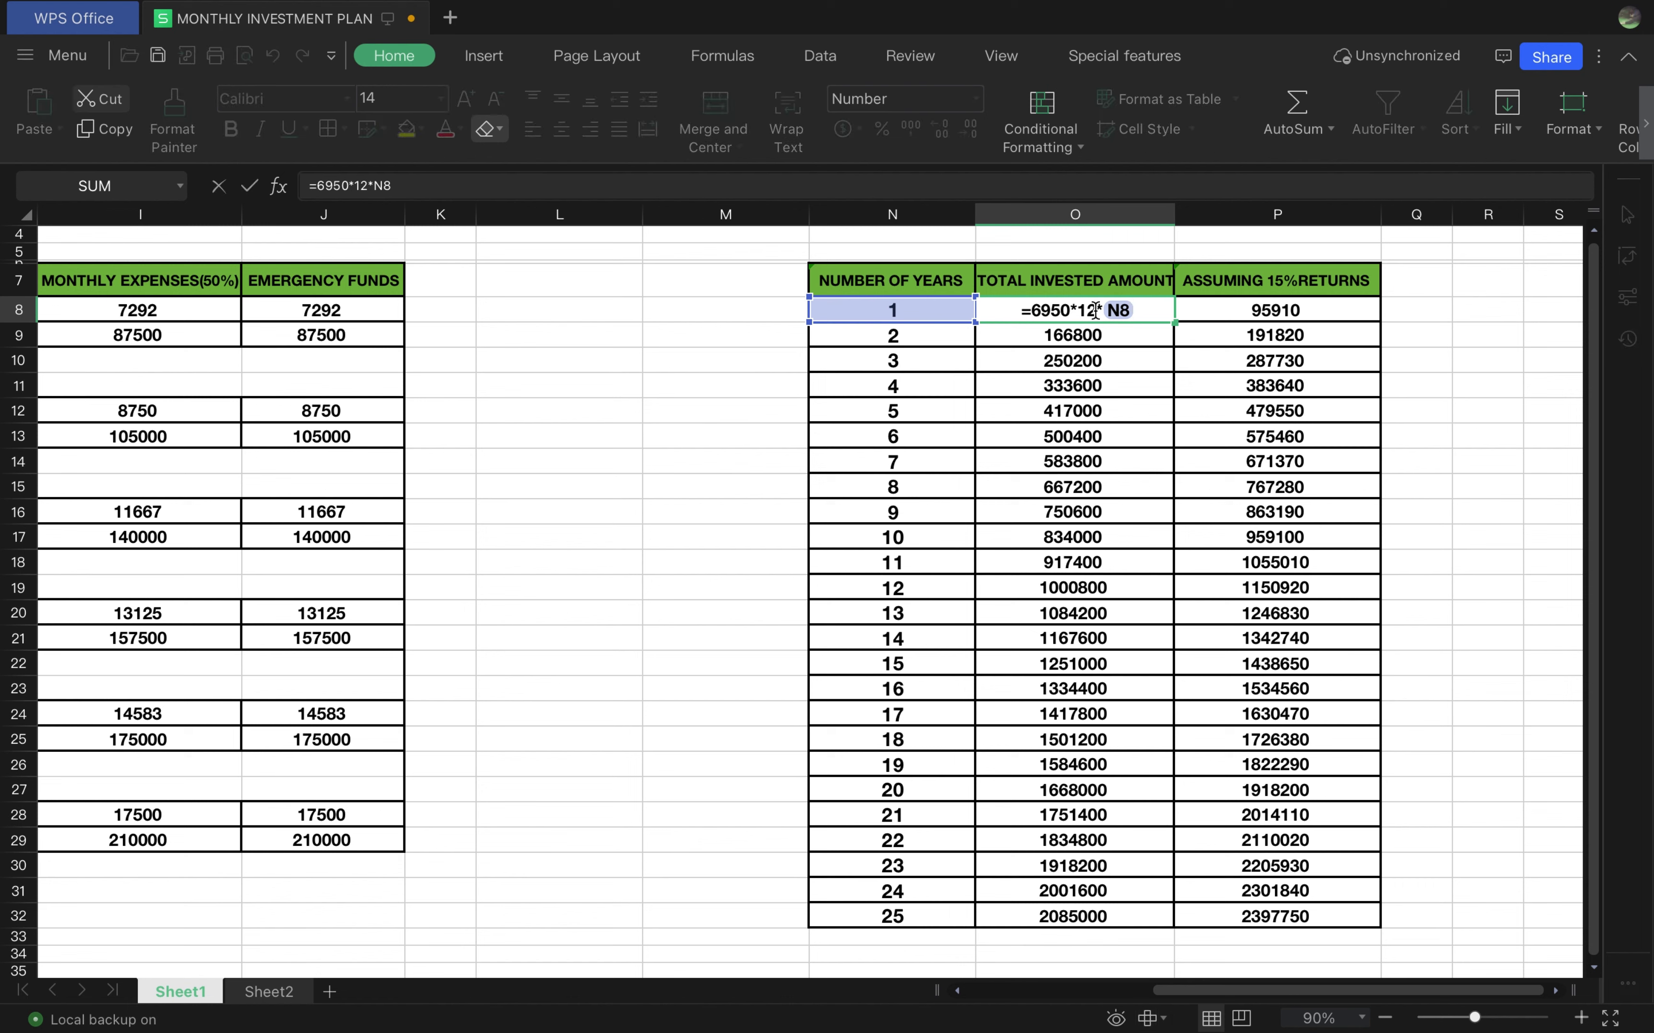
pyautogui.press('Escape')
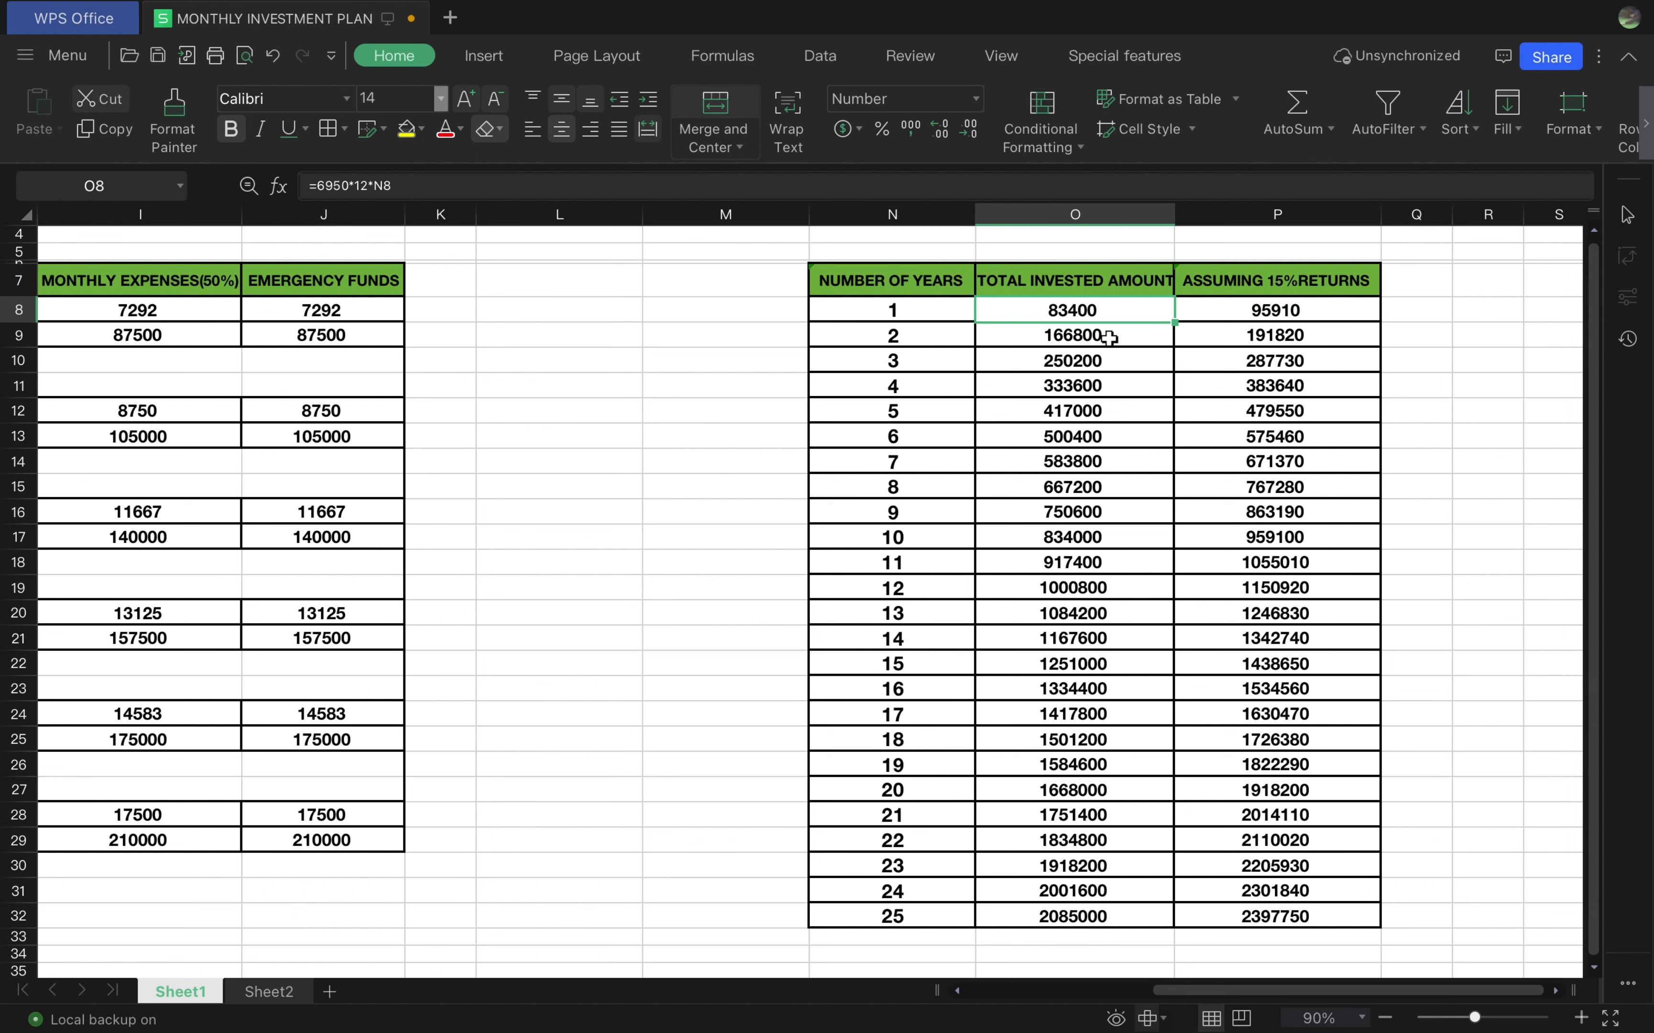
pyautogui.click(1105, 919)
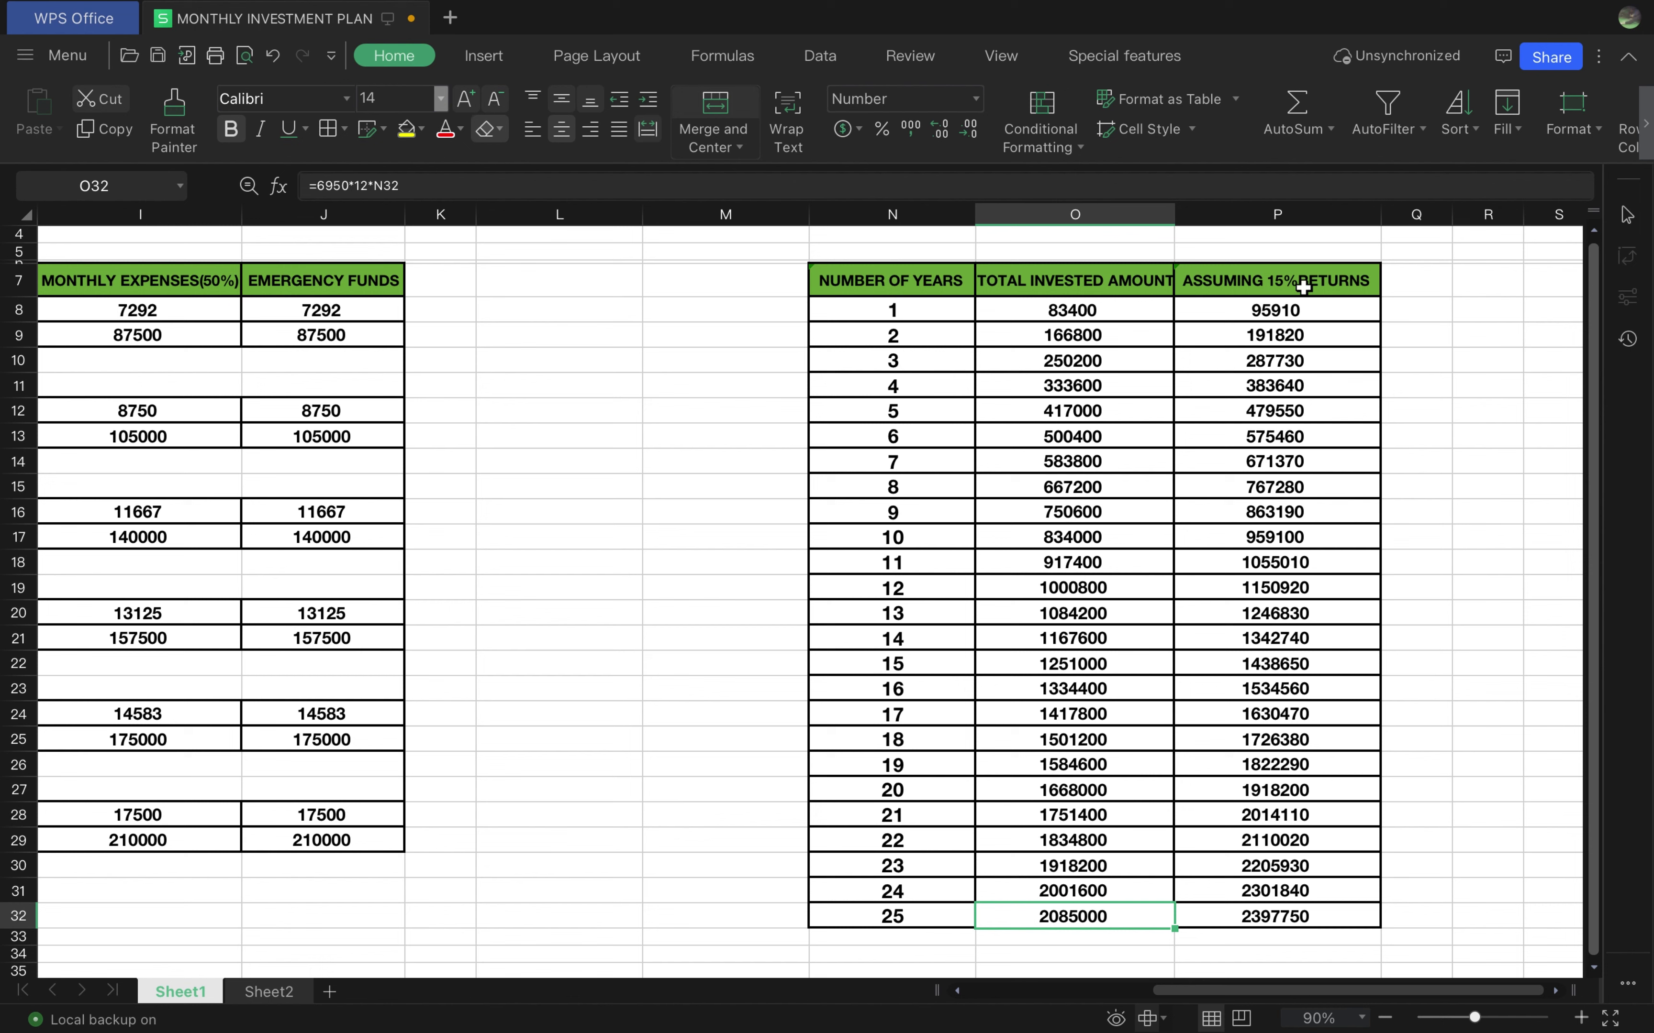
# Inspect the year 1 ASSUMING 15%RETURNS formula in P8 and undo the stray character entered over it
pyautogui.click(1301, 313)
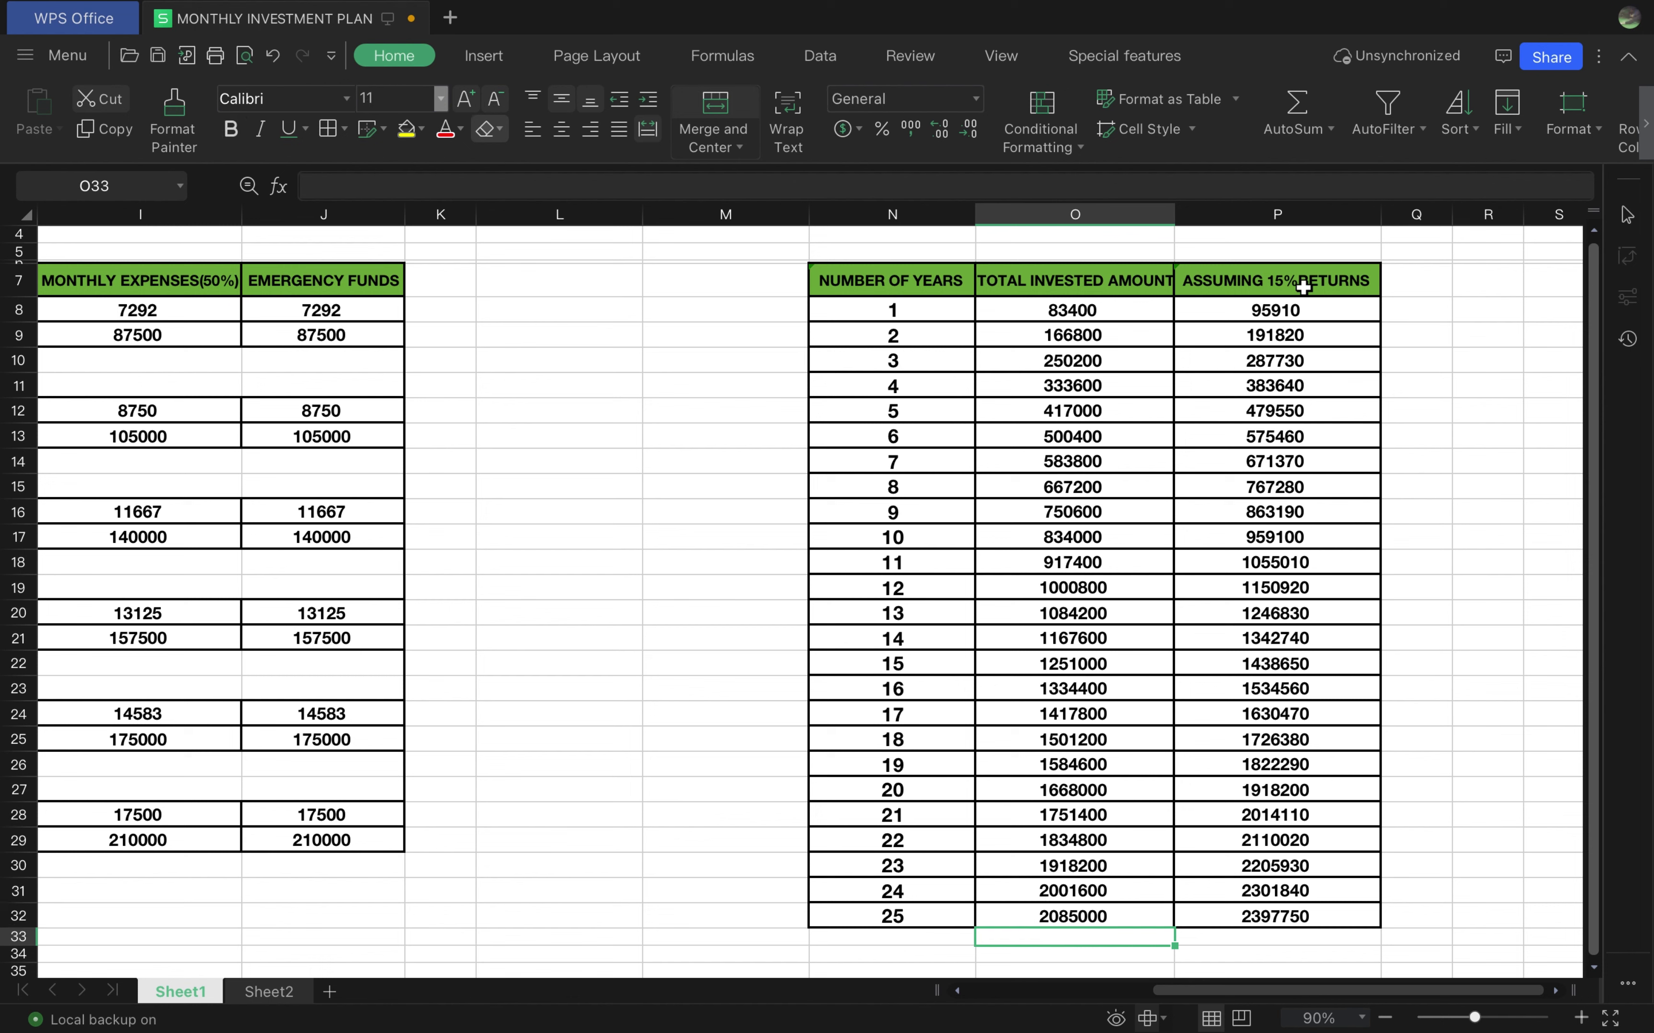
pyautogui.doubleClick(1329, 311)
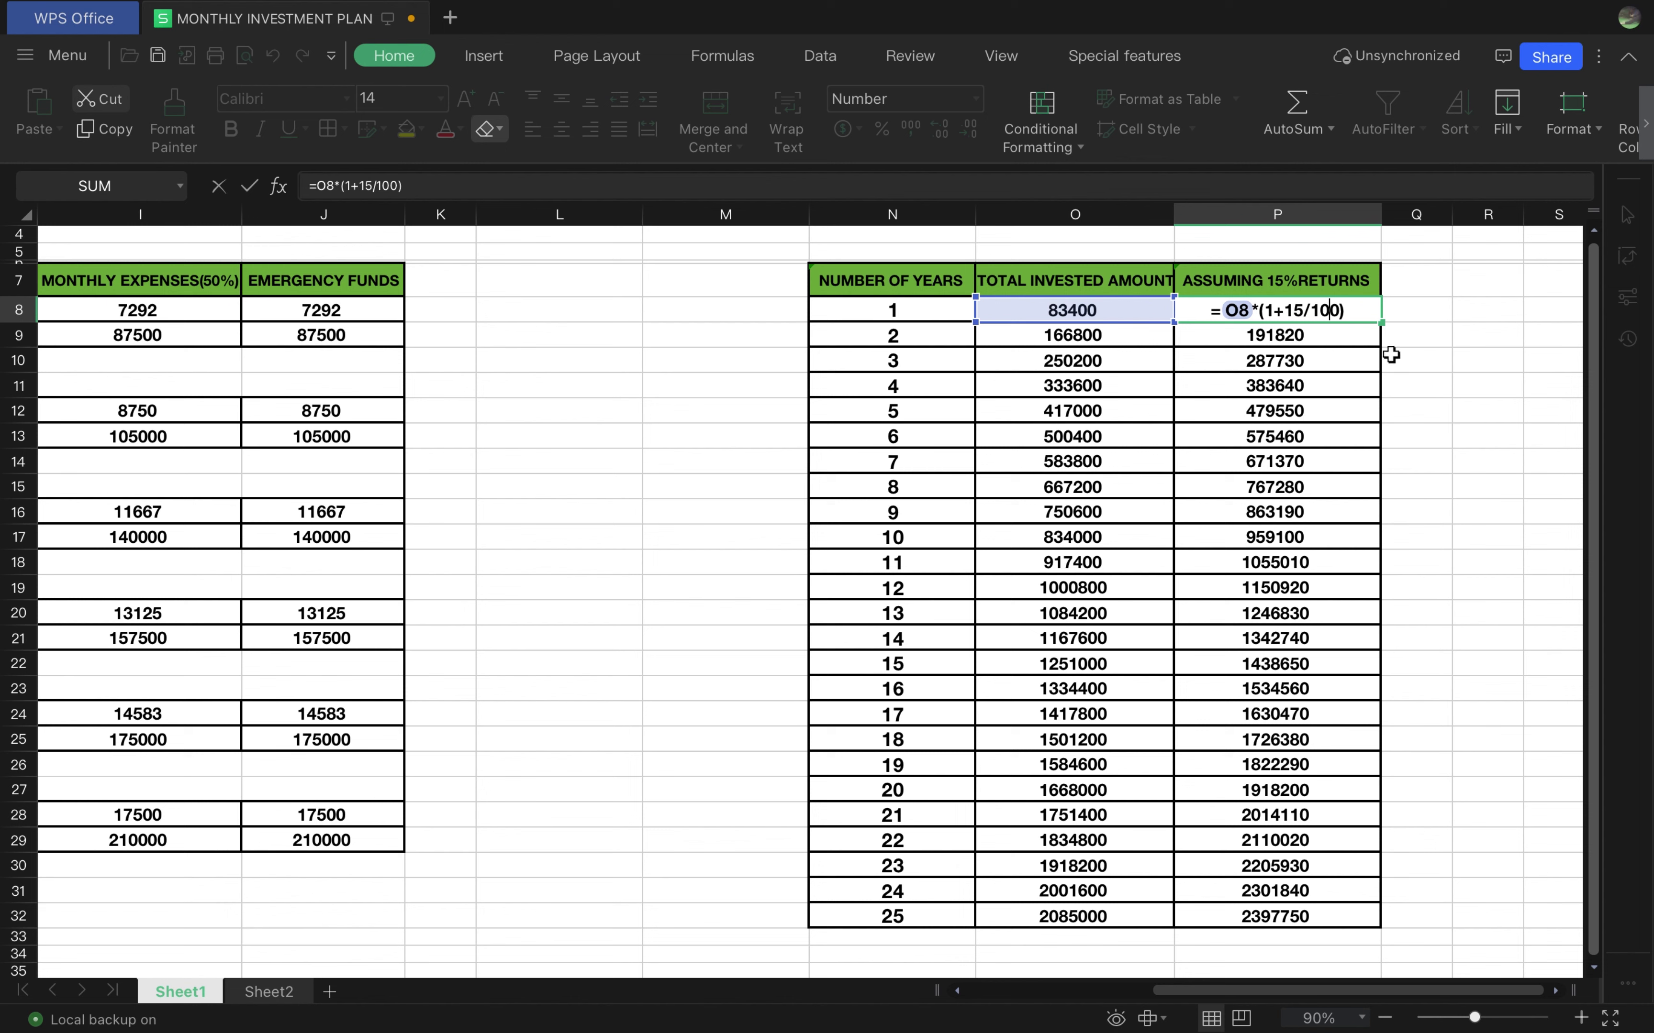
pyautogui.write('`')
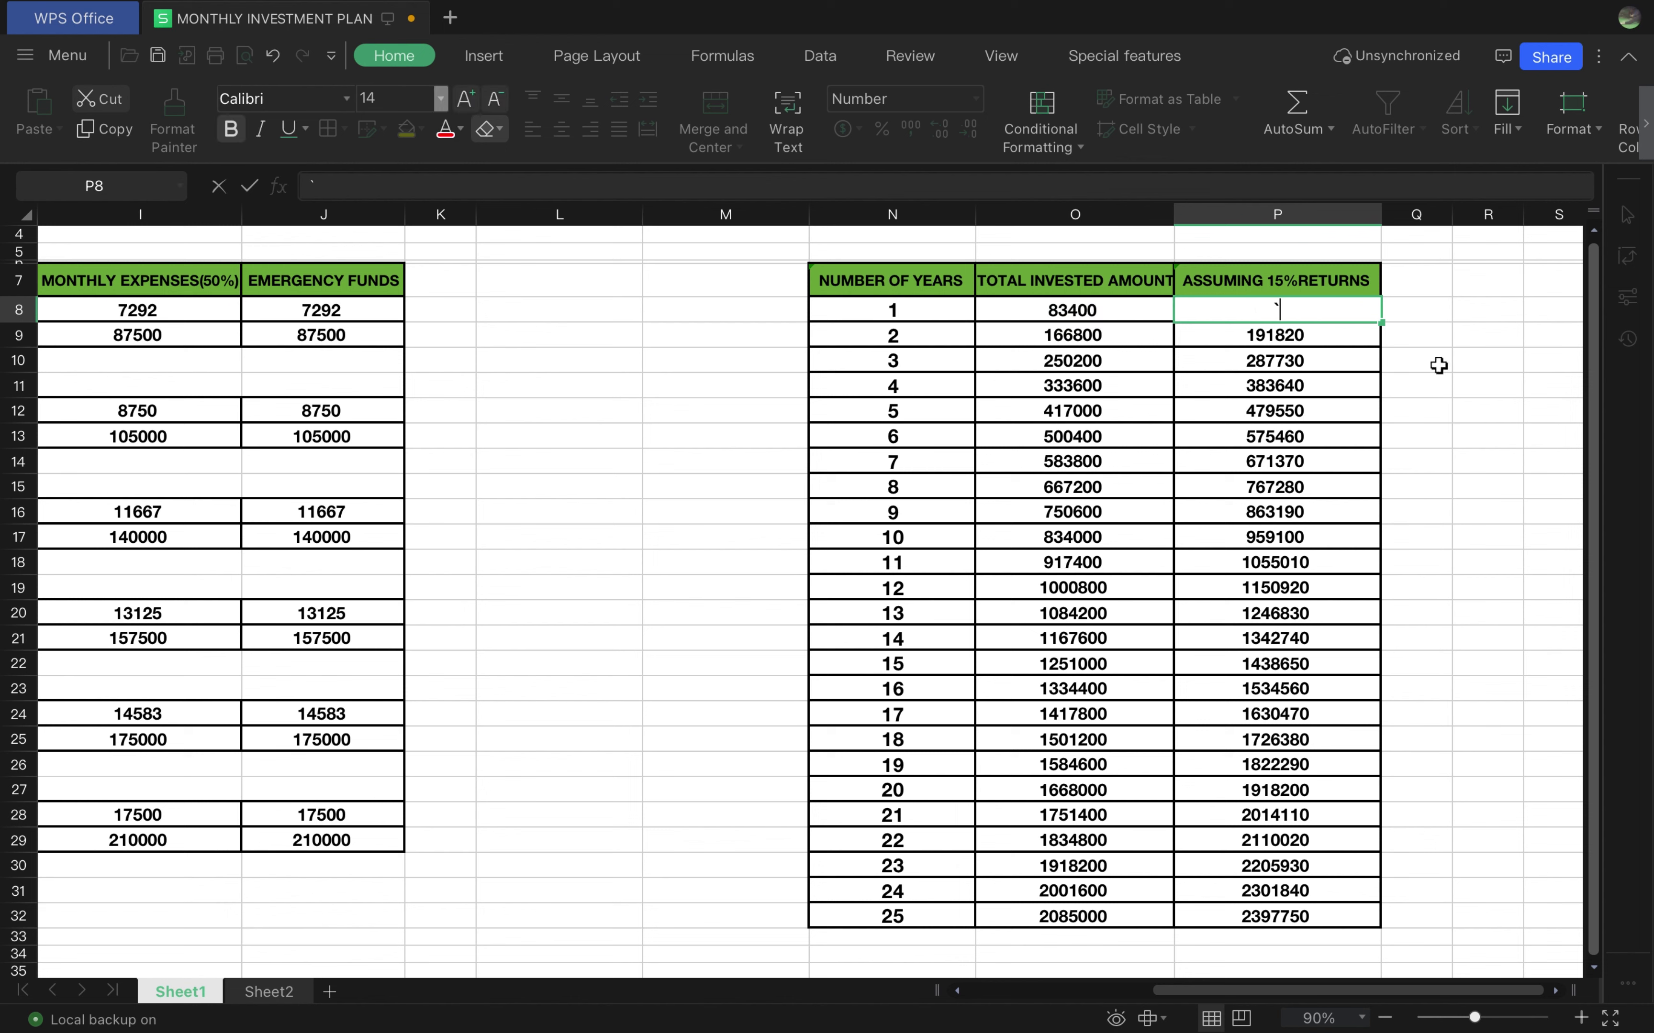
pyautogui.press('super+z')
pyautogui.press('super+y')
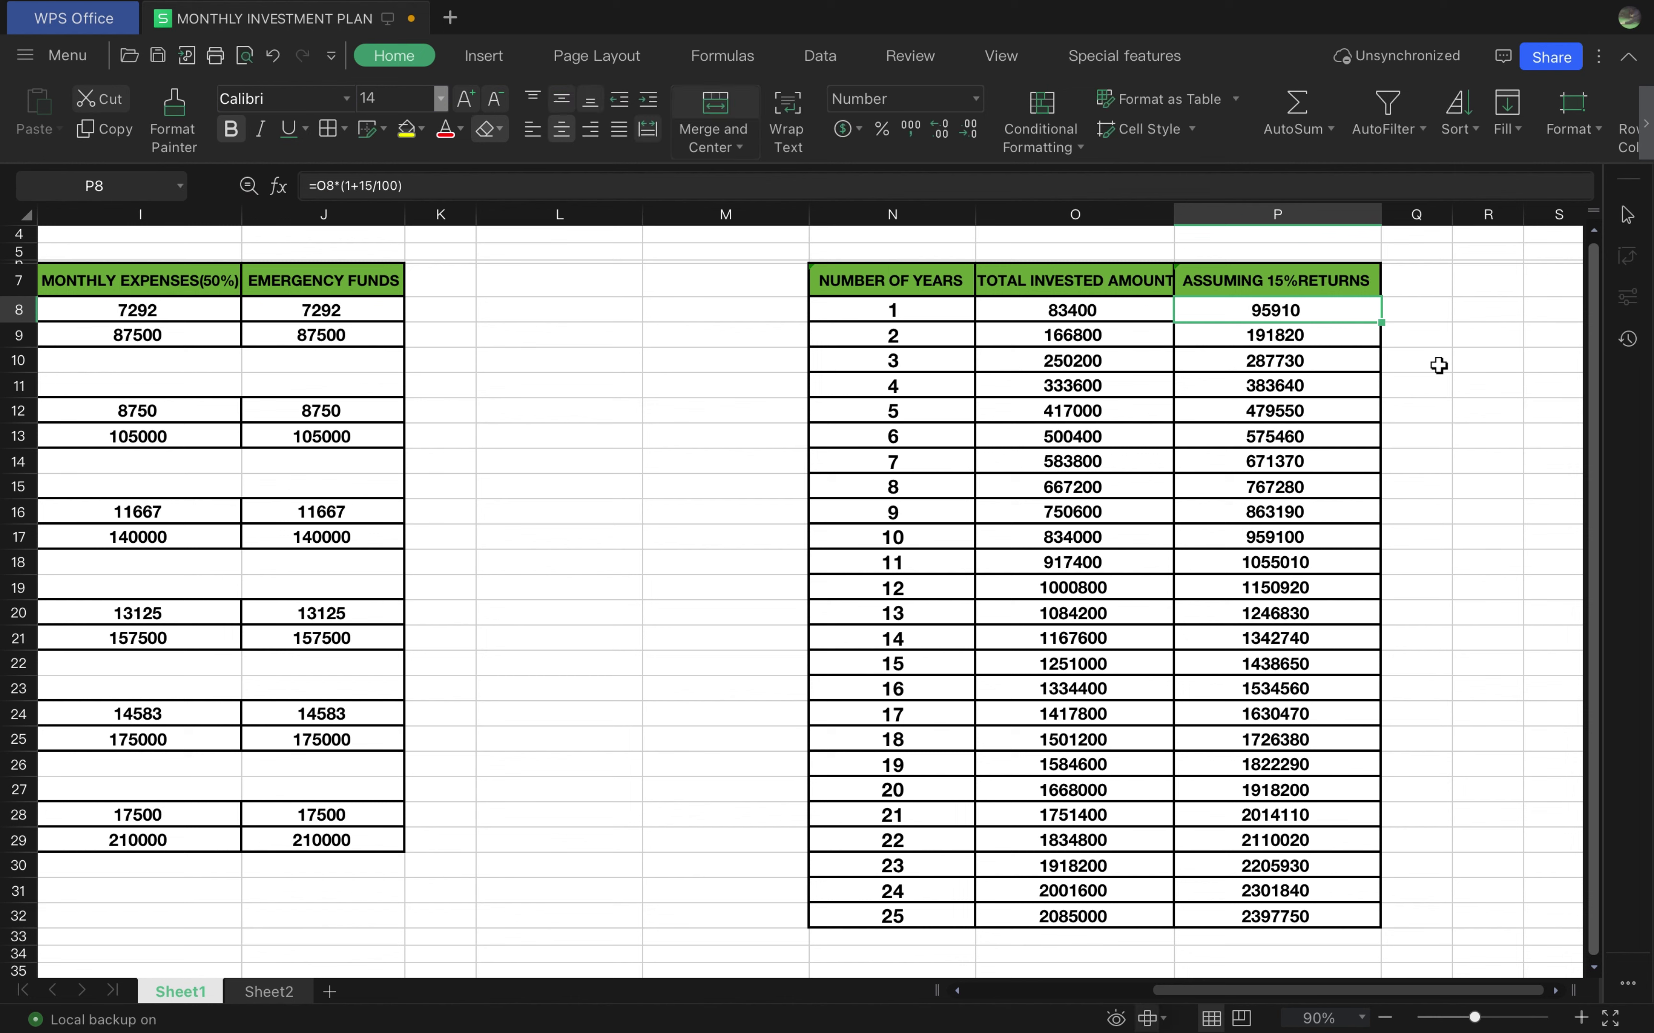
# Highlight the ASSUMING 15%RETURNS values for years 1 through 25 to review the column, and move the selection off the table
pyautogui.keyDown('shift'); pyautogui.click(1353, 333); pyautogui.keyUp('shift')
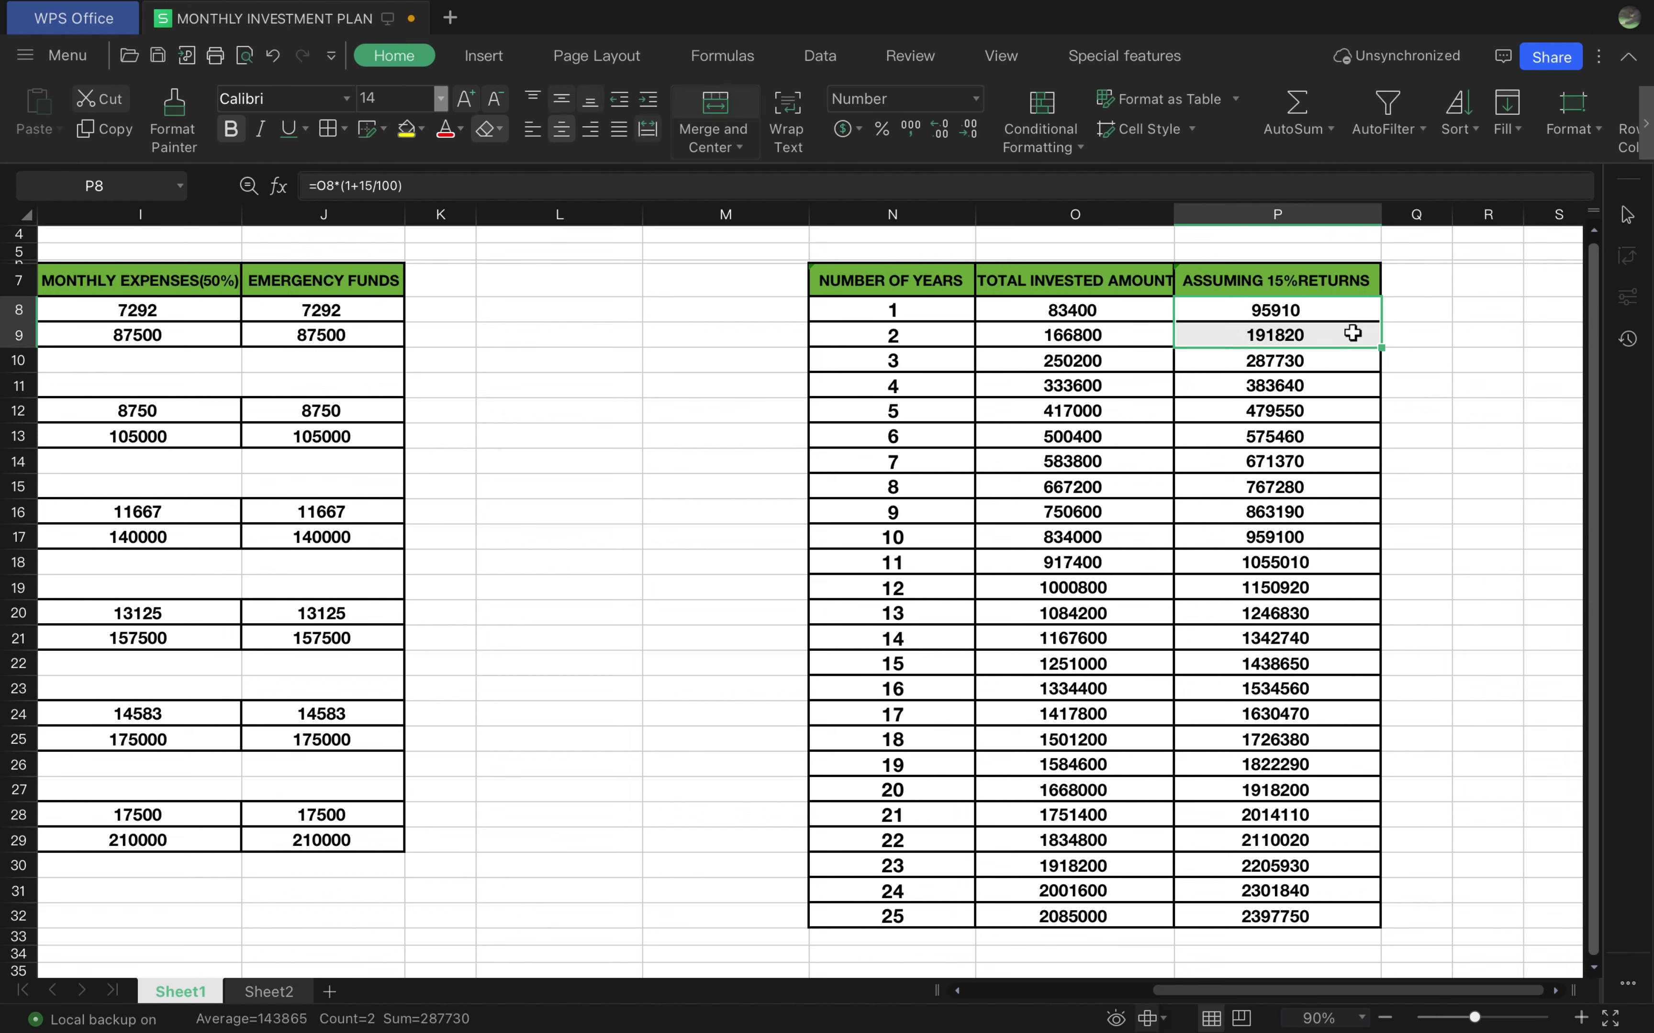
pyautogui.hotkey('shift', 'Down')
pyautogui.hotkey('shift', 'Down')
pyautogui.hotkey('shift', 'Down')
pyautogui.hotkey('shift', 'Down')
pyautogui.hotkey('shift', 'Down')
pyautogui.hotkey('shift', 'Down')
pyautogui.hotkey('shift', 'Down')
pyautogui.hotkey('shift', 'Down')
pyautogui.hotkey('shift', 'Down')
pyautogui.hotkey('shift', 'Down')
pyautogui.hotkey('shift', 'Down')
pyautogui.hotkey('shift', 'Down')
pyautogui.hotkey('shift', 'Down')
pyautogui.hotkey('shift', 'Down')
pyautogui.hotkey('shift', 'Down')
pyautogui.hotkey('shift', 'Down')
pyautogui.hotkey('shift', 'Down')
pyautogui.hotkey('shift', 'Down')
pyautogui.hotkey('shift', 'Down')
pyautogui.hotkey('shift', 'Down')
pyautogui.hotkey('shift', 'Down')
pyautogui.hotkey('shift', 'Down')
pyautogui.hotkey('shift', 'Down')
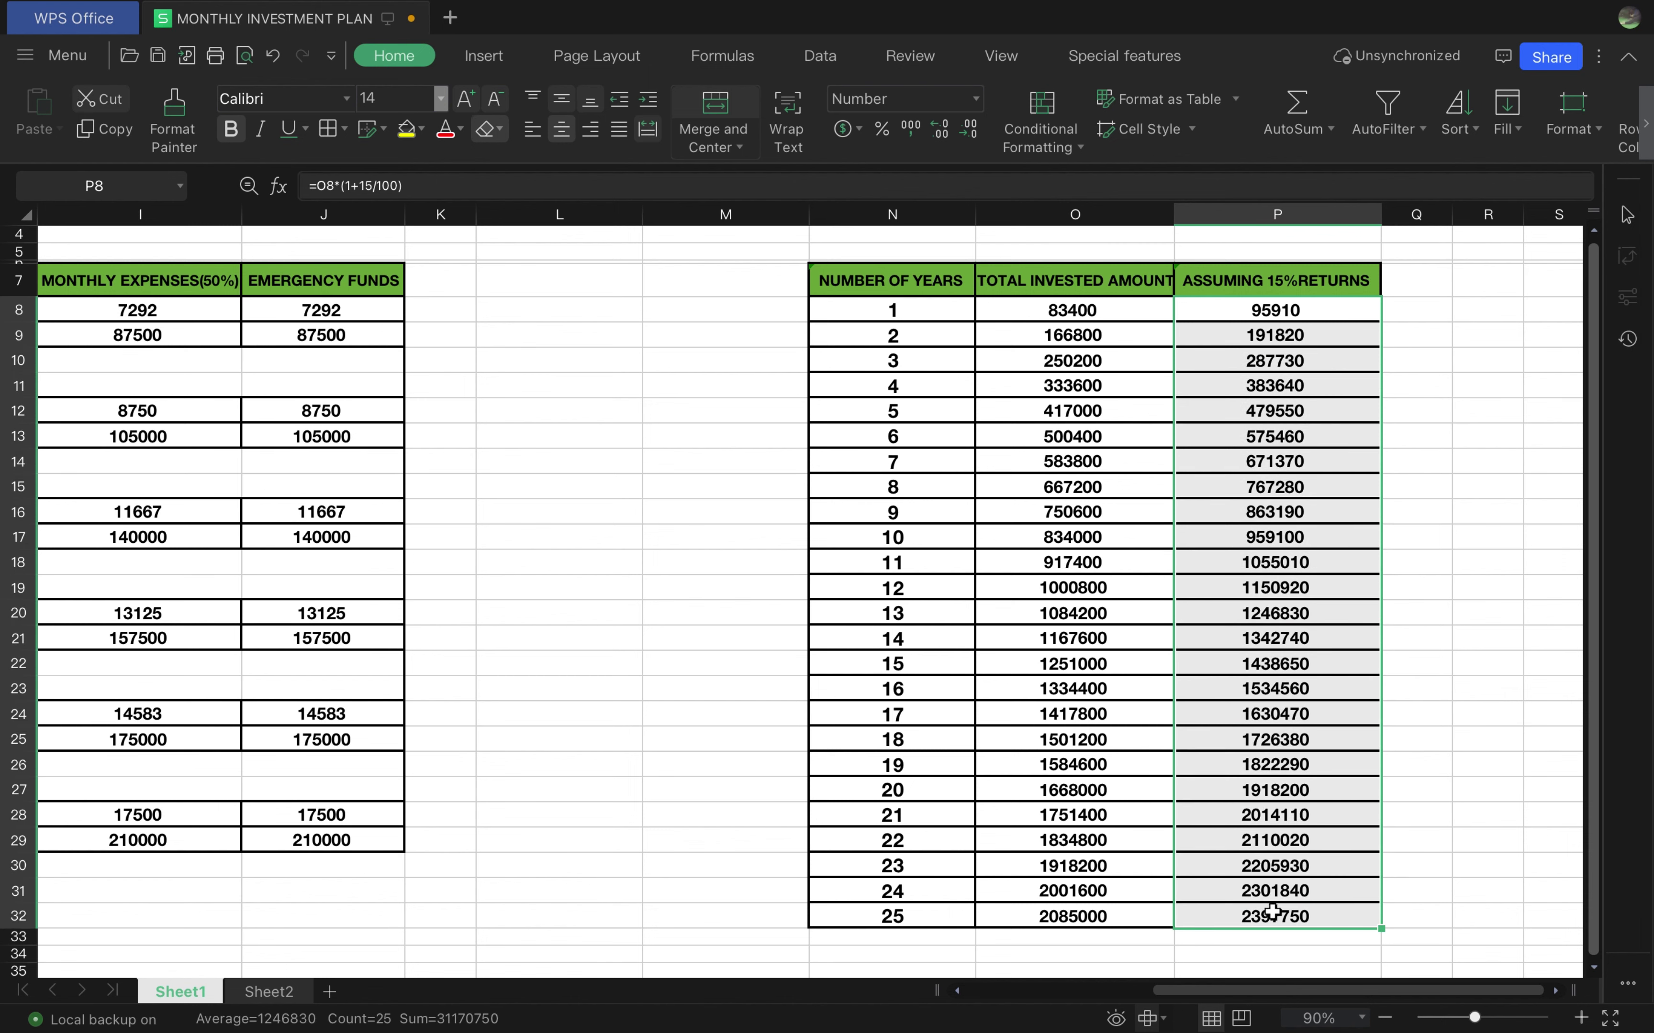
pyautogui.click(1420, 909)
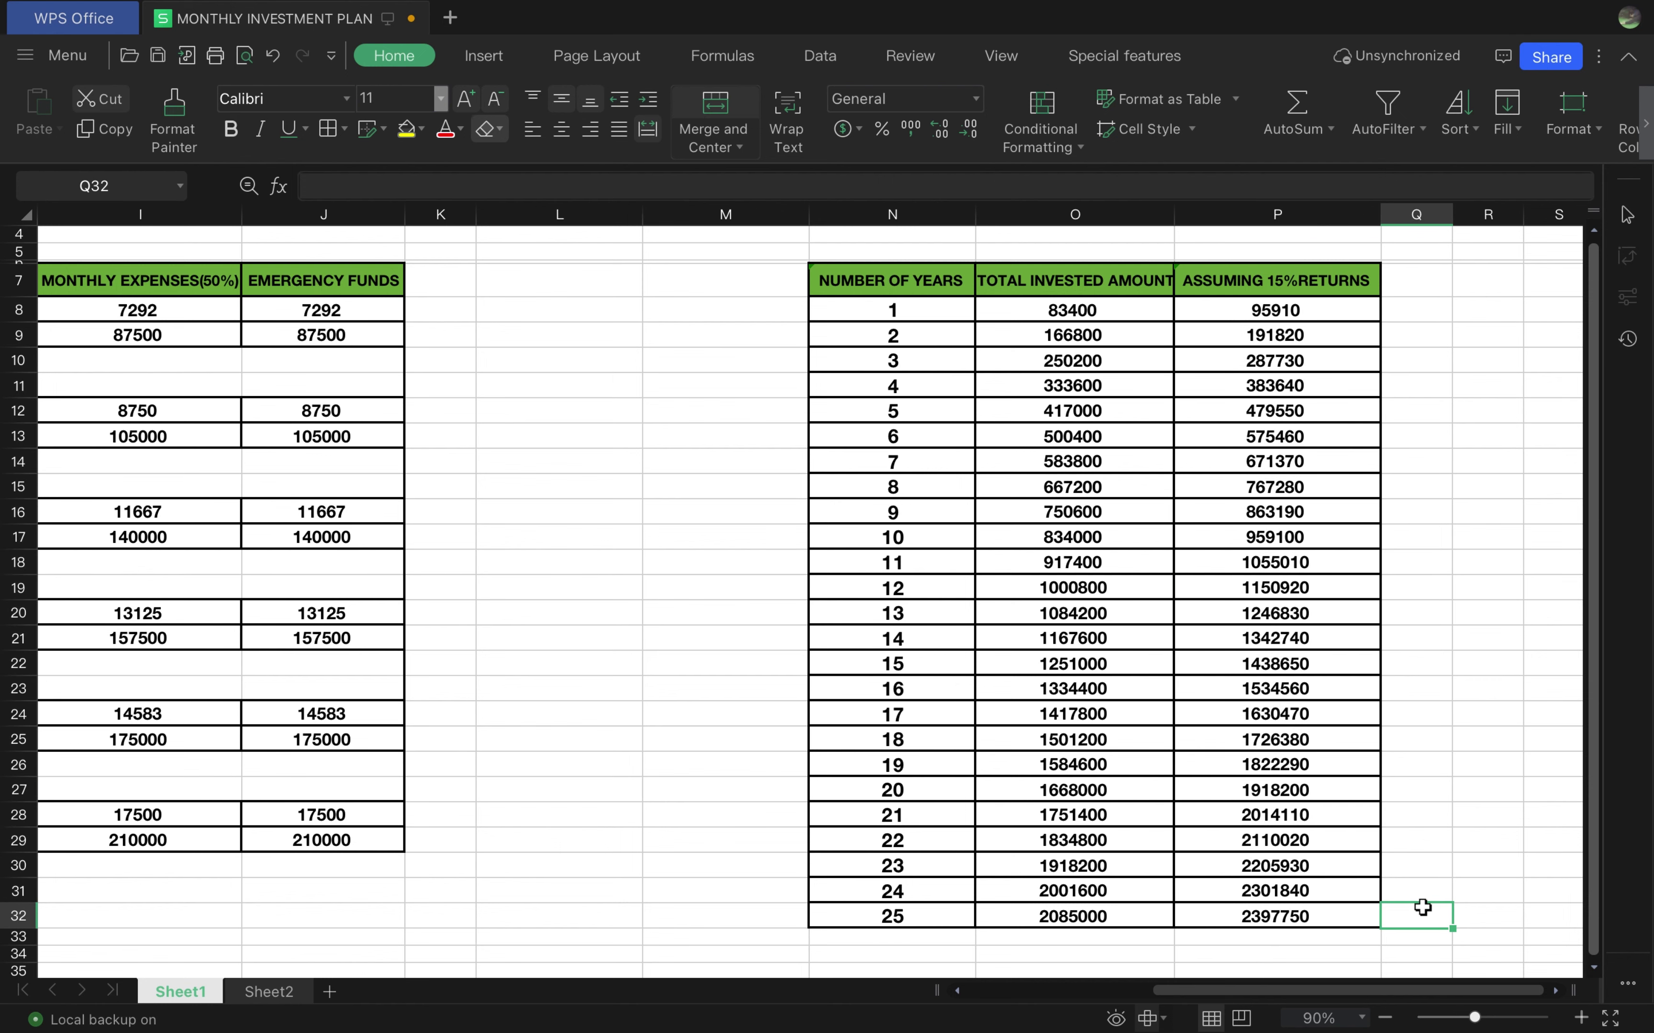
pyautogui.press('Right')
pyautogui.press('Up')
pyautogui.press('Up')
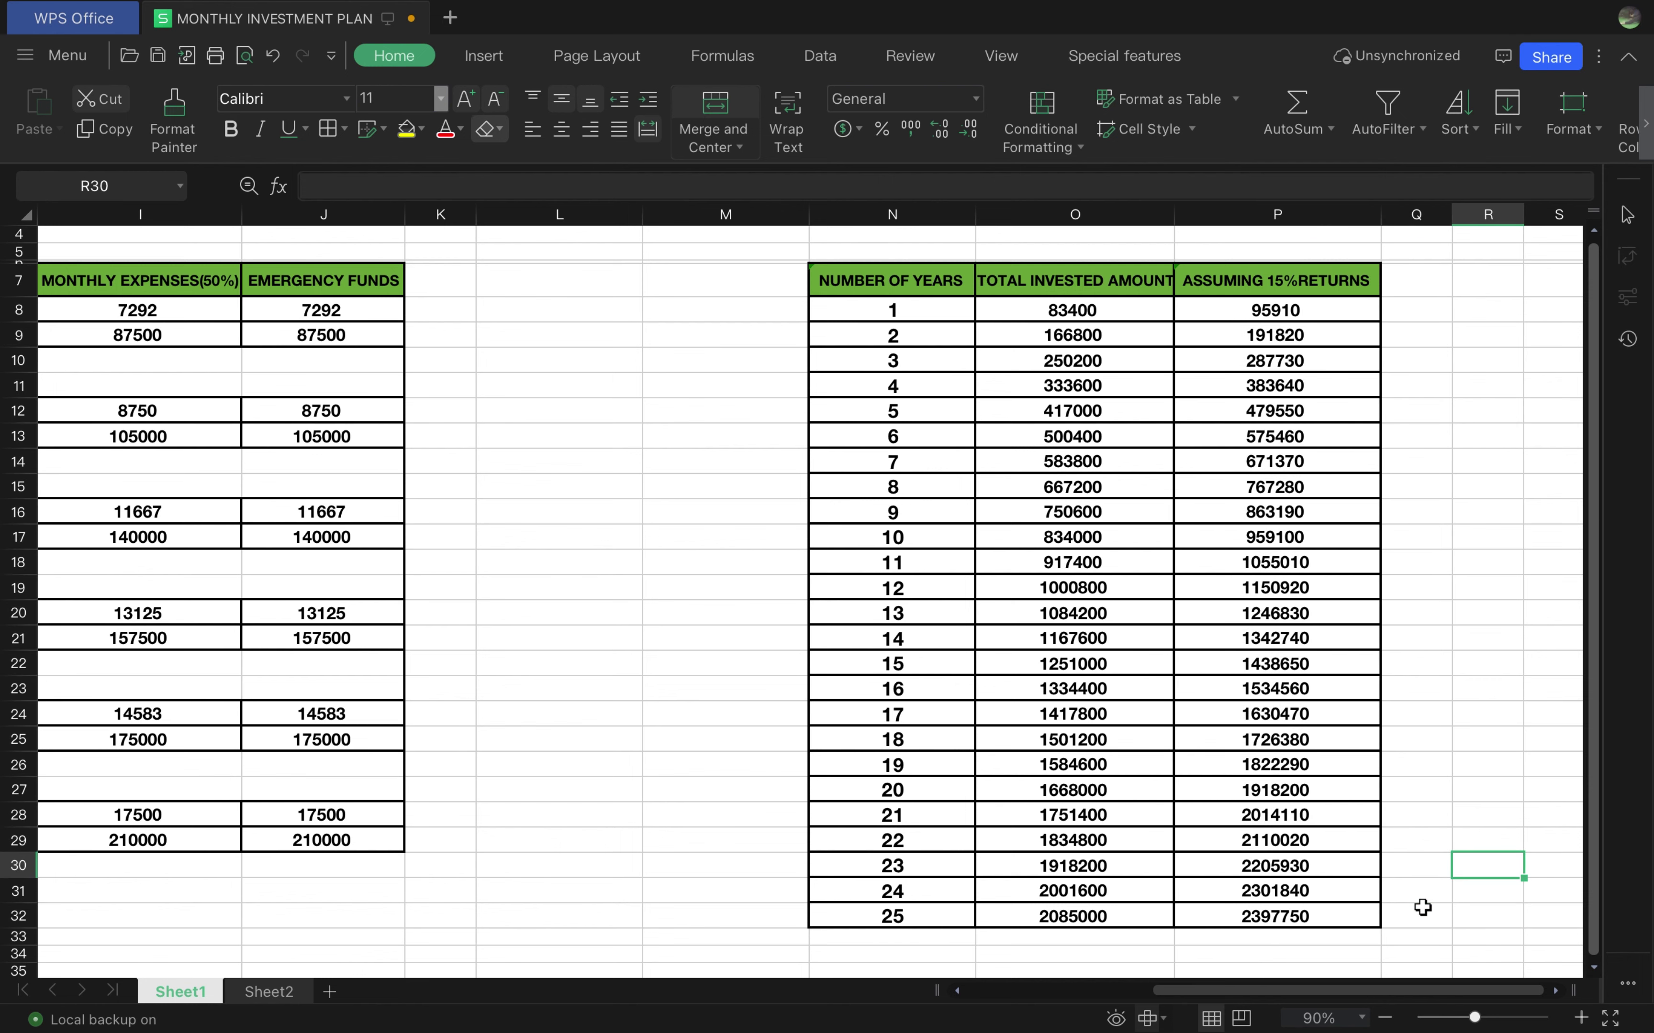
# Go up through the ASSUMING 15%RETURNS column from year 23 to year 2 and examine each projected amount
pyautogui.press('Left')
pyautogui.press('Left')
pyautogui.press('Up')
pyautogui.press('Up')
pyautogui.press('Up')
pyautogui.press('Up')
pyautogui.press('Up')
pyautogui.press('Up')
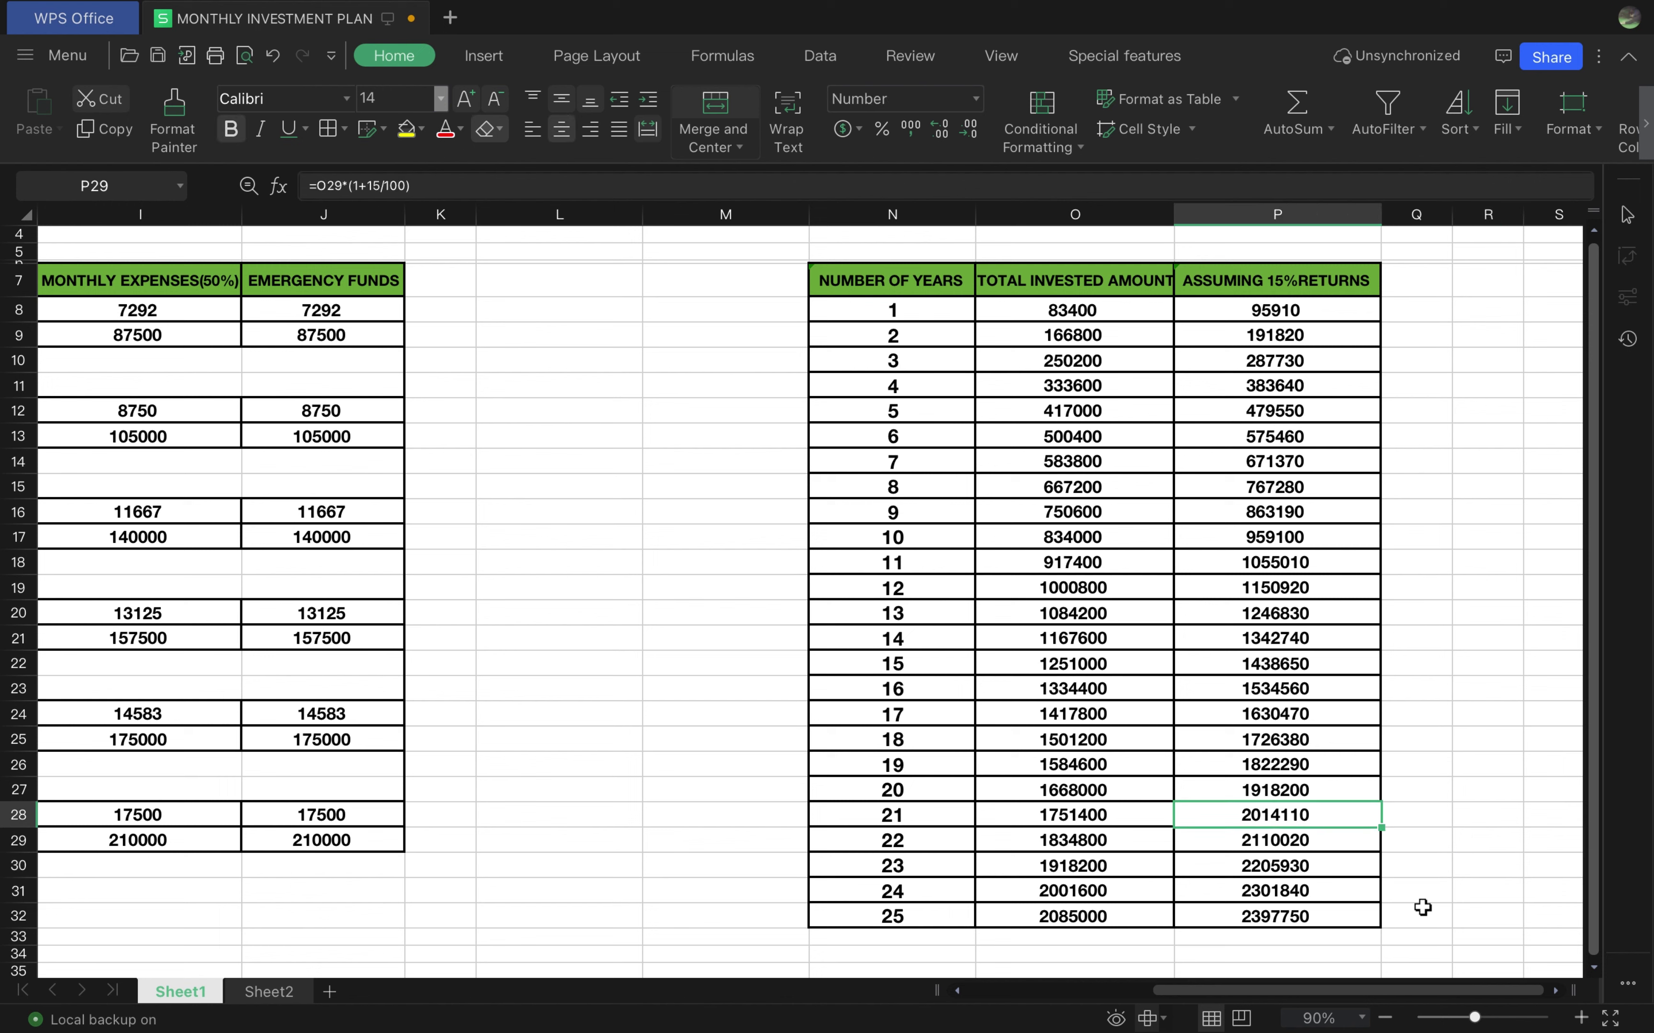
pyautogui.press('Up')
pyautogui.press('Up')
pyautogui.press('Up')
pyautogui.press('Up')
pyautogui.press('Up')
pyautogui.press('Up')
pyautogui.press('Up')
pyautogui.press('Up')
pyautogui.press('Up')
pyautogui.press('Up')
pyautogui.press('Up')
pyautogui.press('Up')
pyautogui.press('Up')
pyautogui.press('Up')
pyautogui.press('Up')
pyautogui.press('Up')
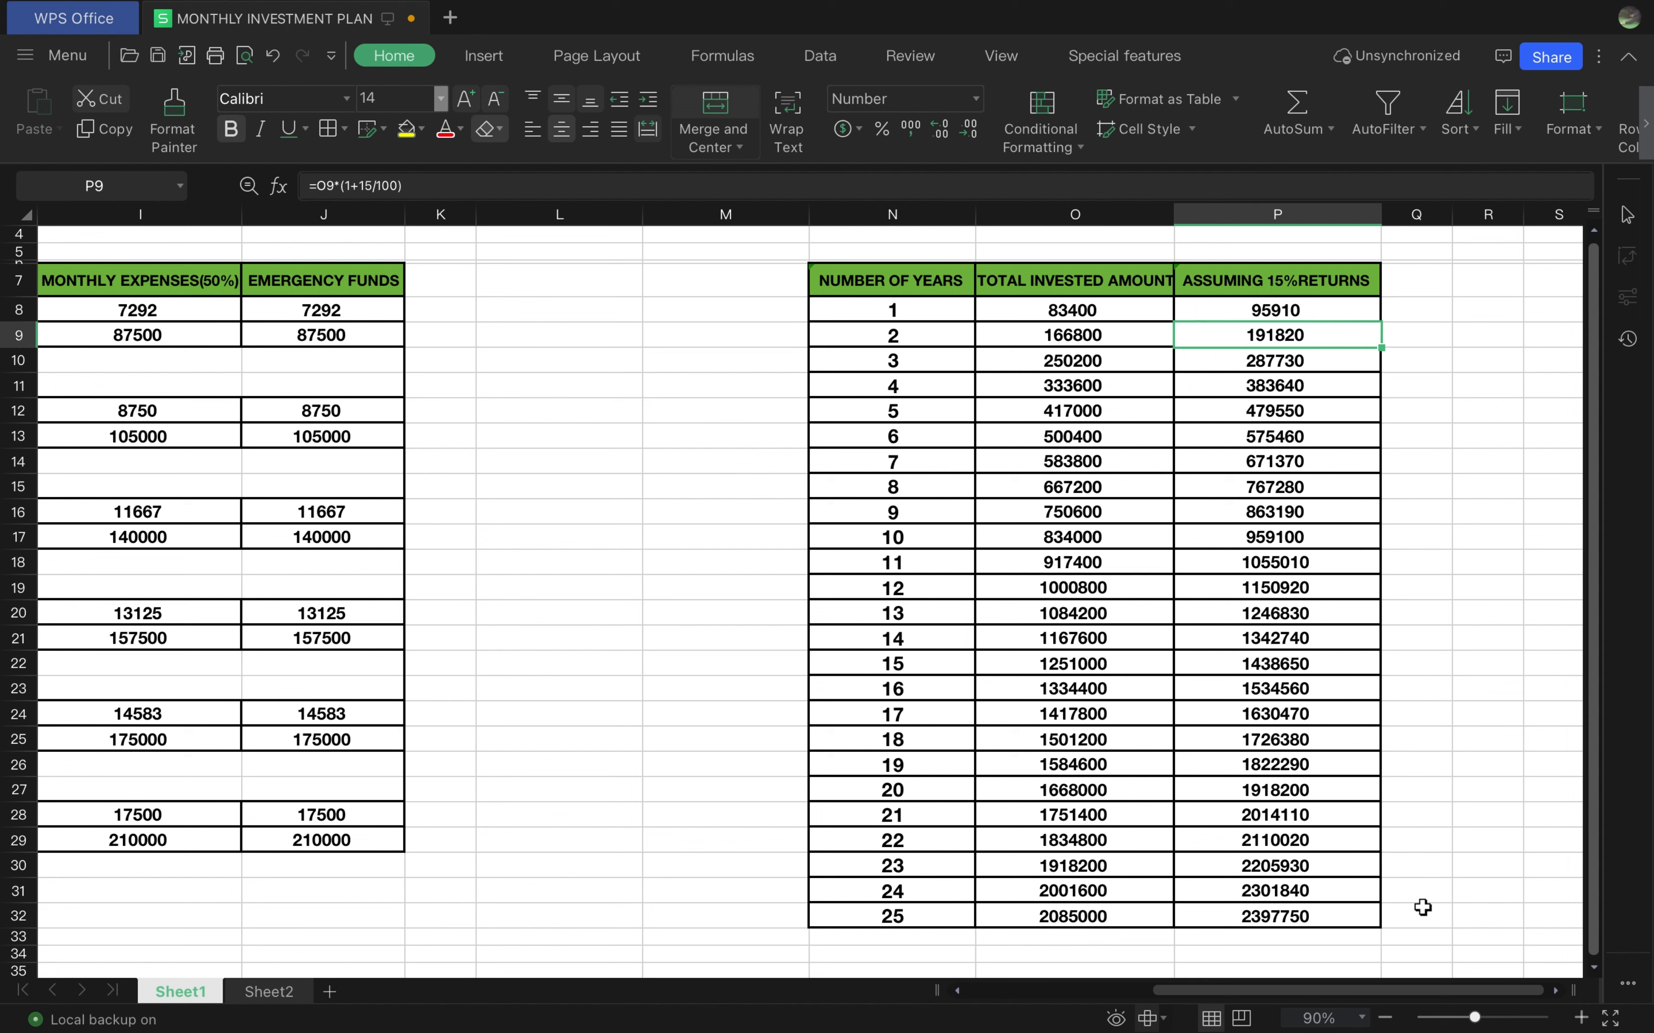
# Compare the assumed 15% returns for the first four years, and bring the salary breakdown table on Sheet1 back into view
pyautogui.press('Down')
pyautogui.press('Down')
pyautogui.press('Down')
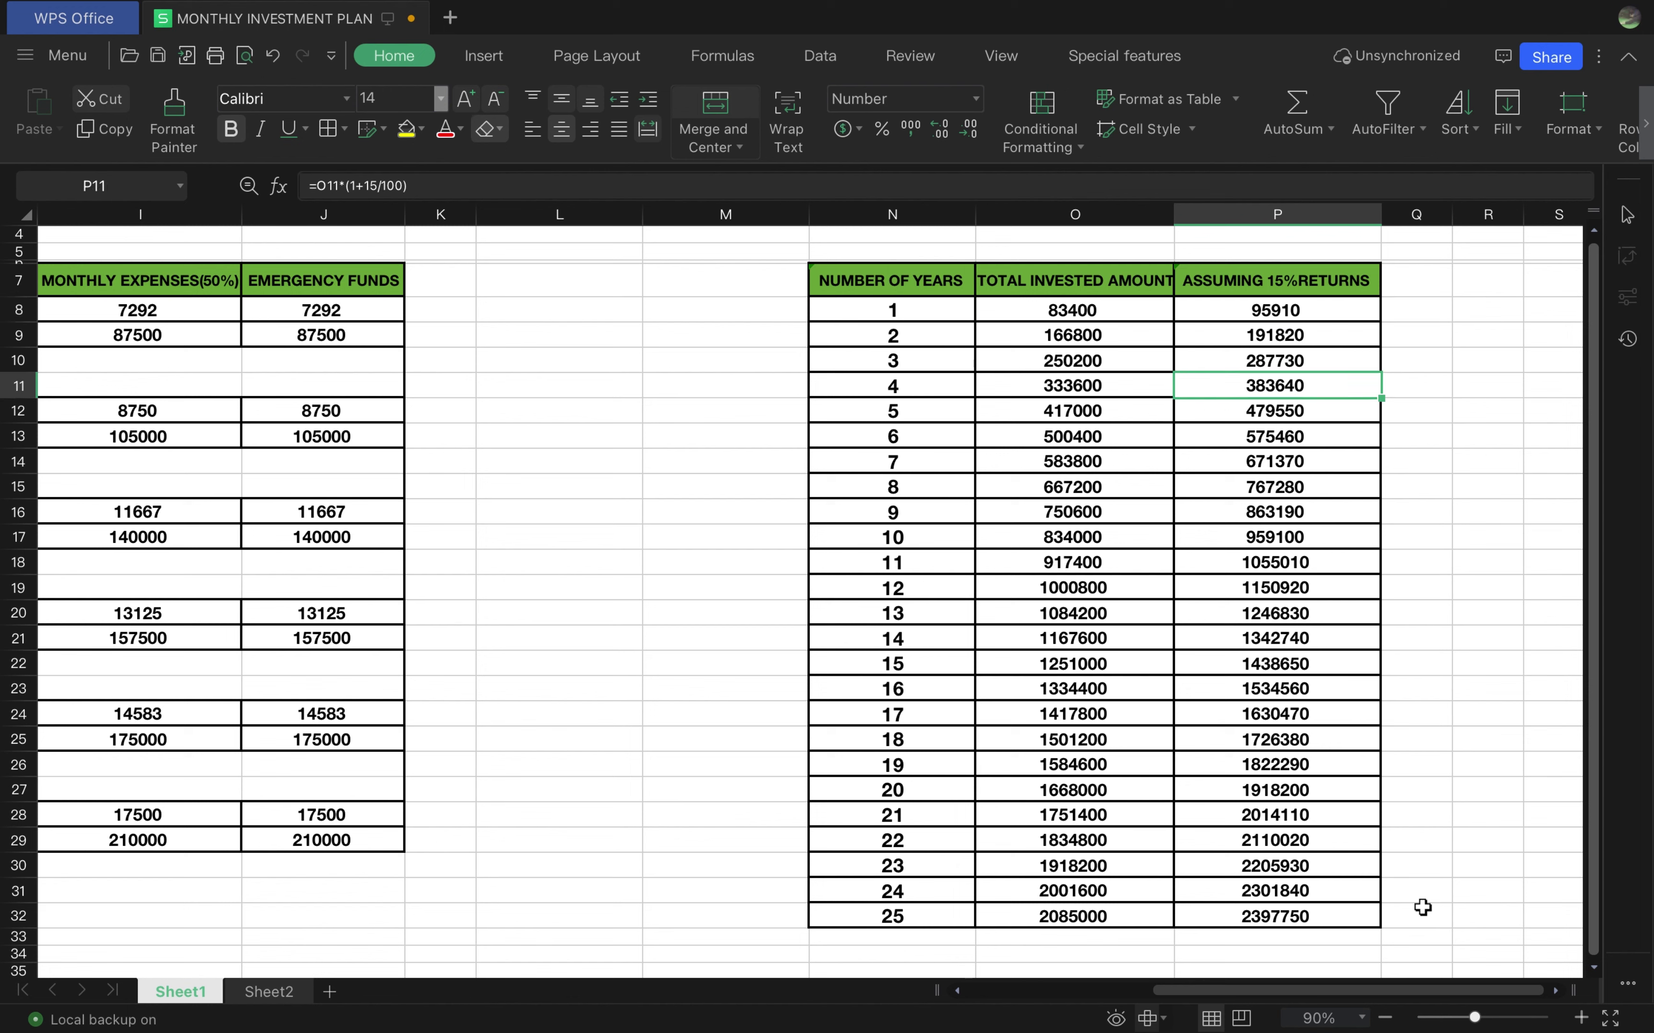
pyautogui.press('Up')
pyautogui.press('Up')
pyautogui.press('Up')
pyautogui.press('Up')
pyautogui.press('Down')
pyautogui.press('Down')
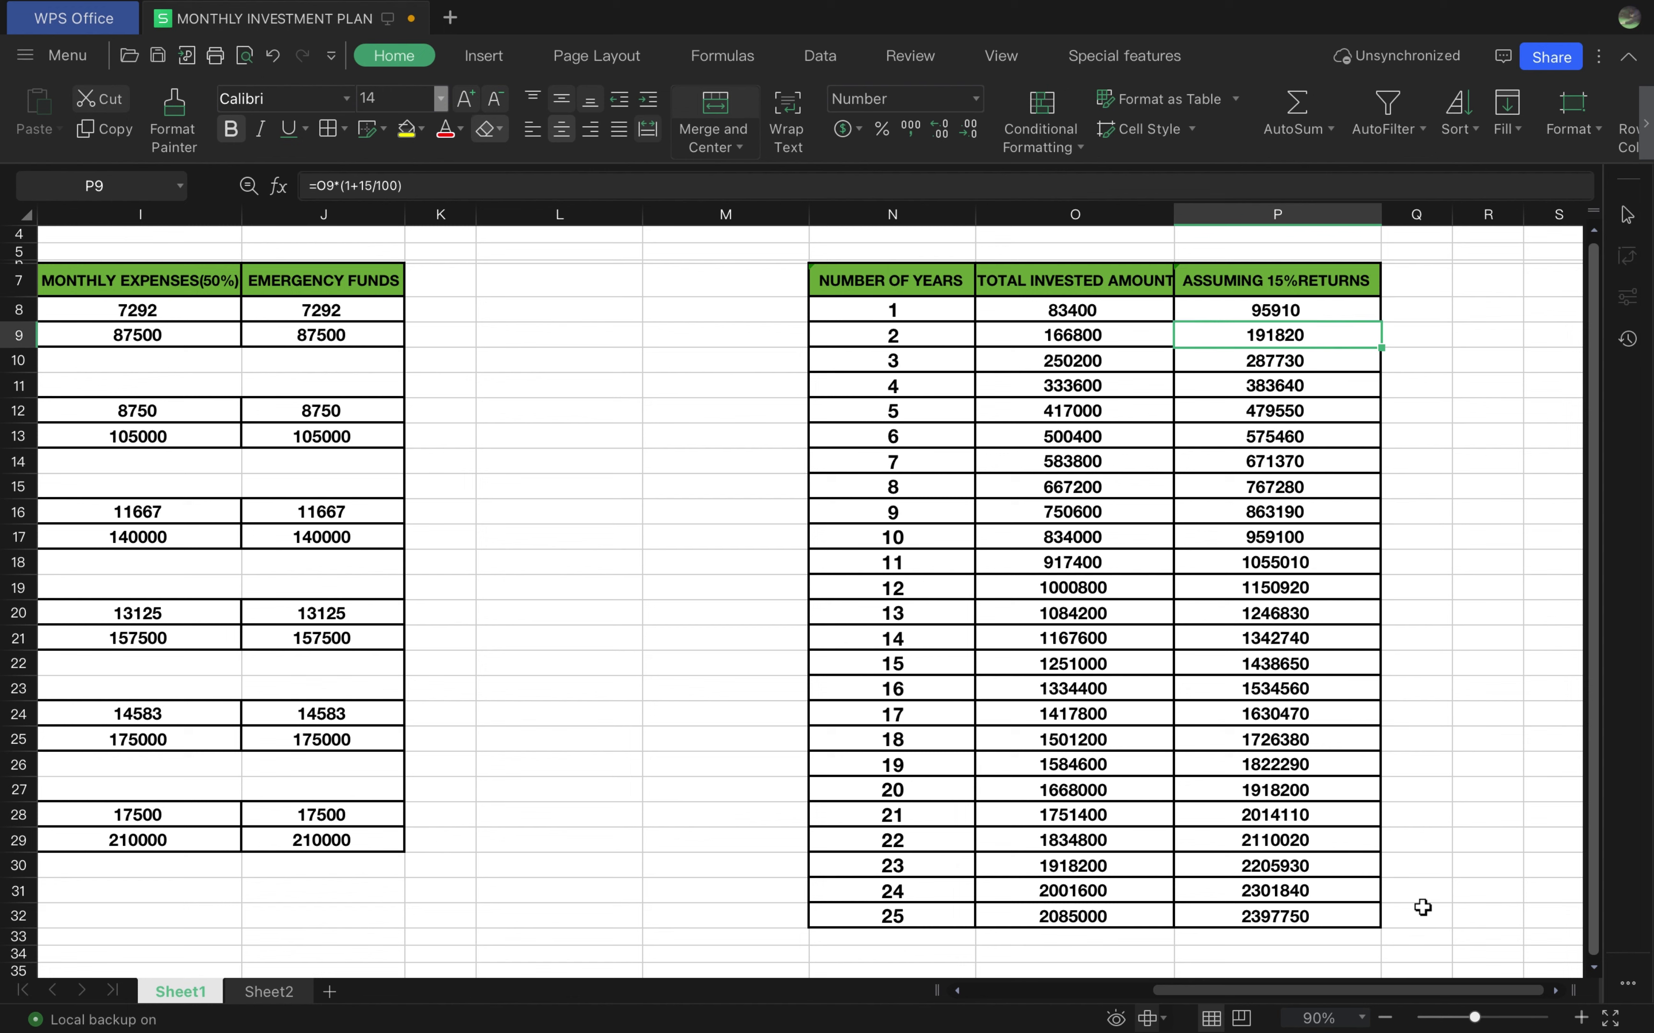
pyautogui.press('Left')
pyautogui.press('Right')
pyautogui.press('Up')
pyautogui.press('Down')
pyautogui.press('Down')
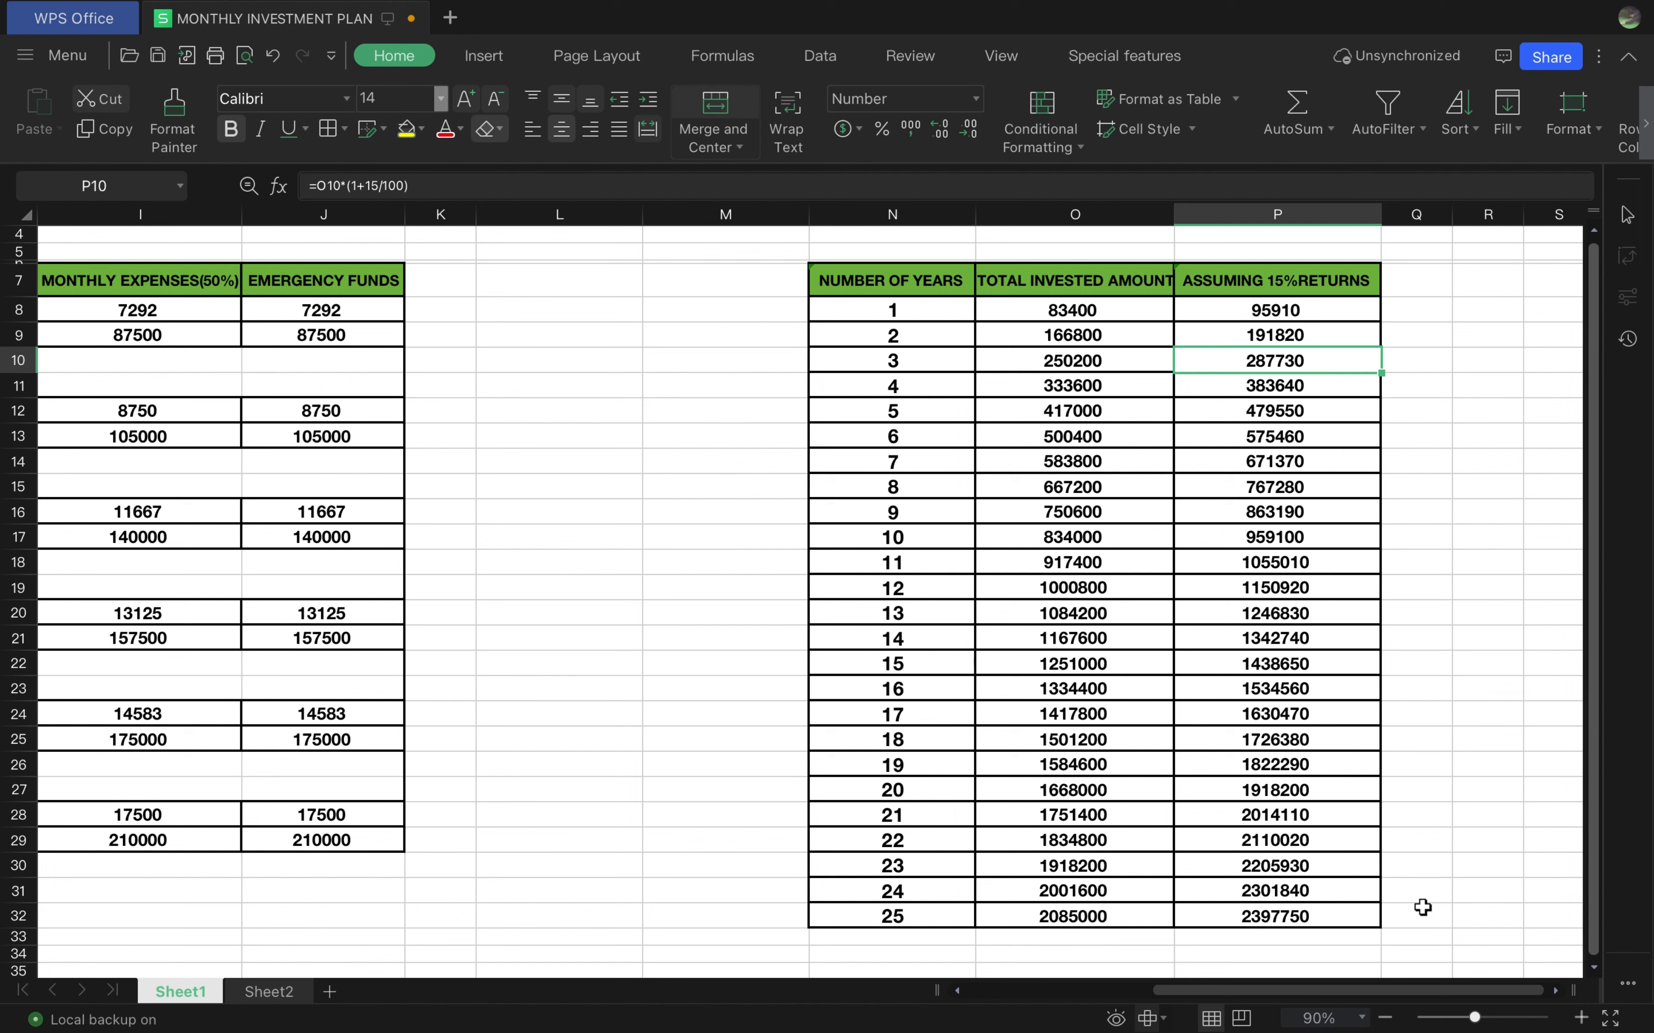
pyautogui.press('Up')
pyautogui.press('Up')
pyautogui.press('Up')
pyautogui.press('Down')
pyautogui.press('Down')
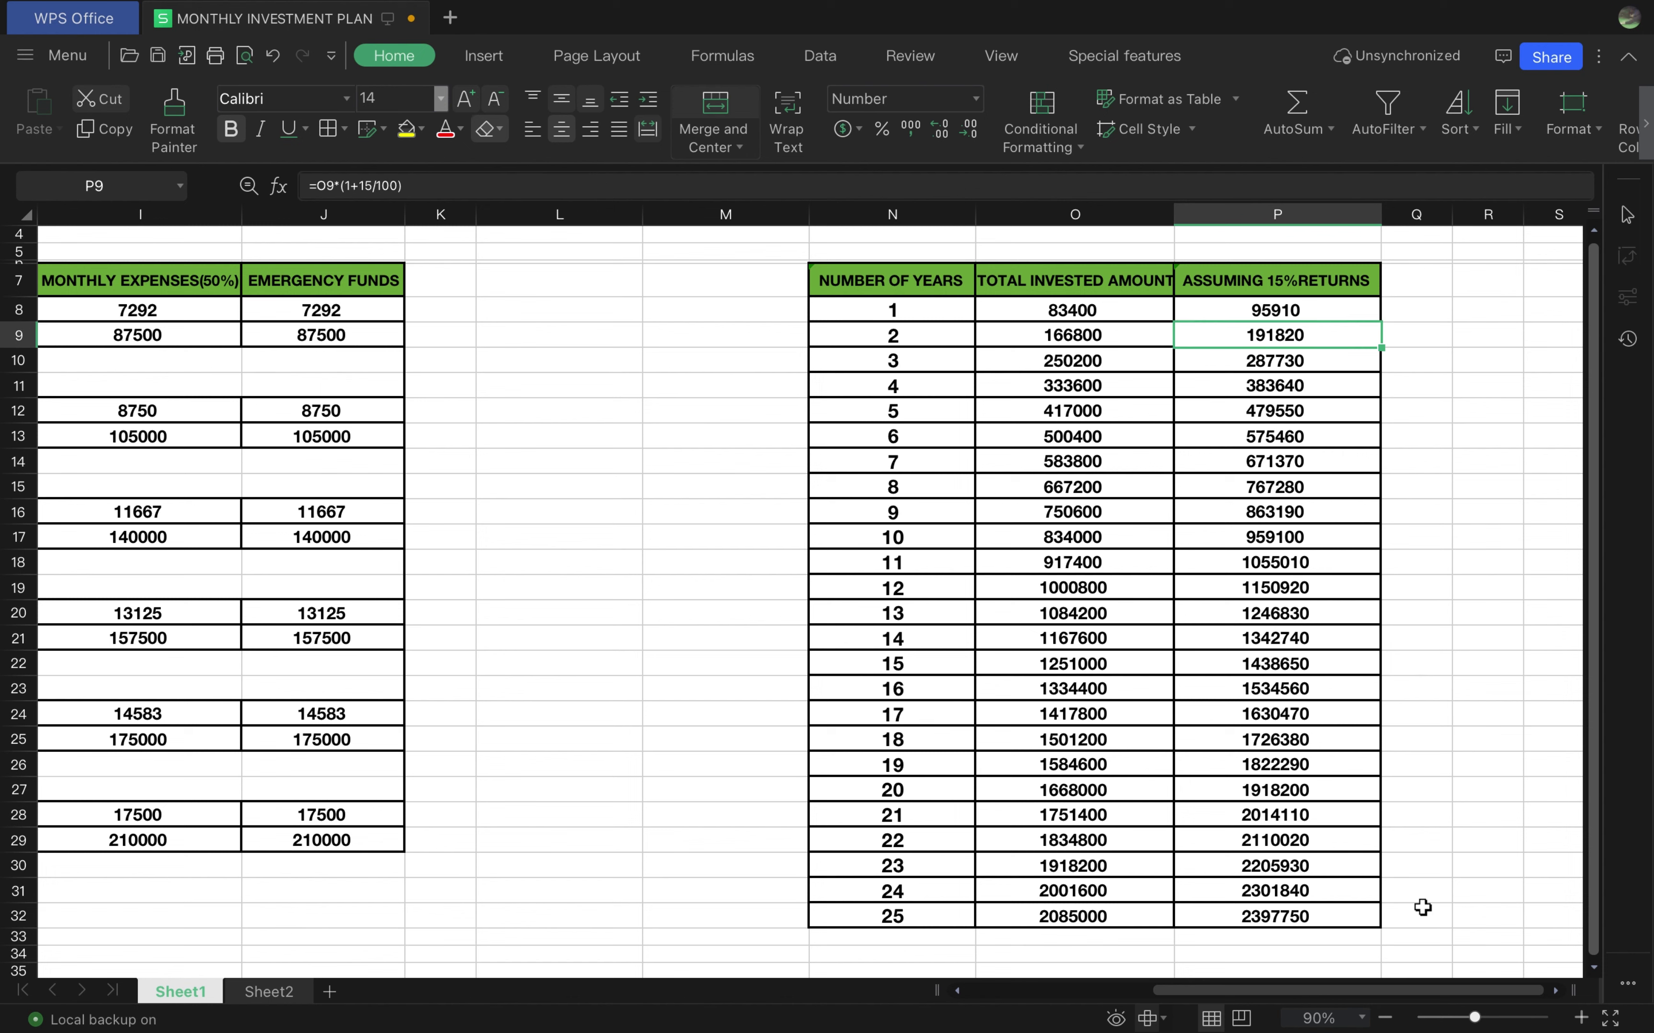
pyautogui.press('Up')
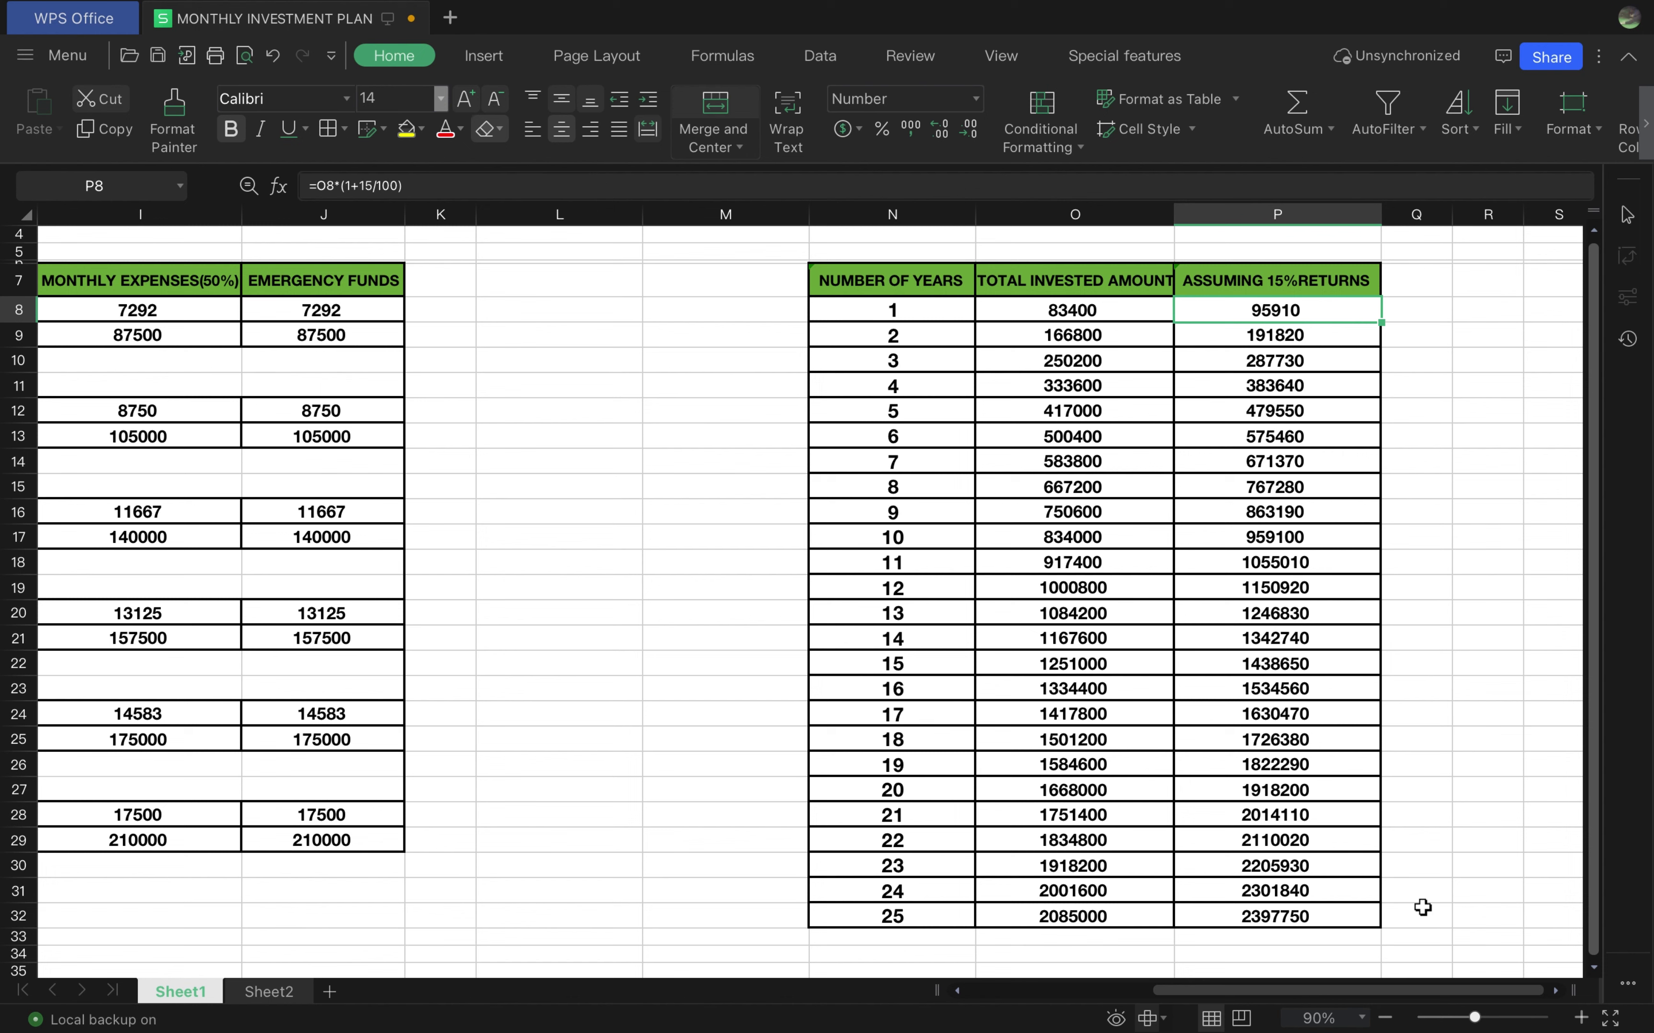
pyautogui.press('Down')
pyautogui.press('Down')
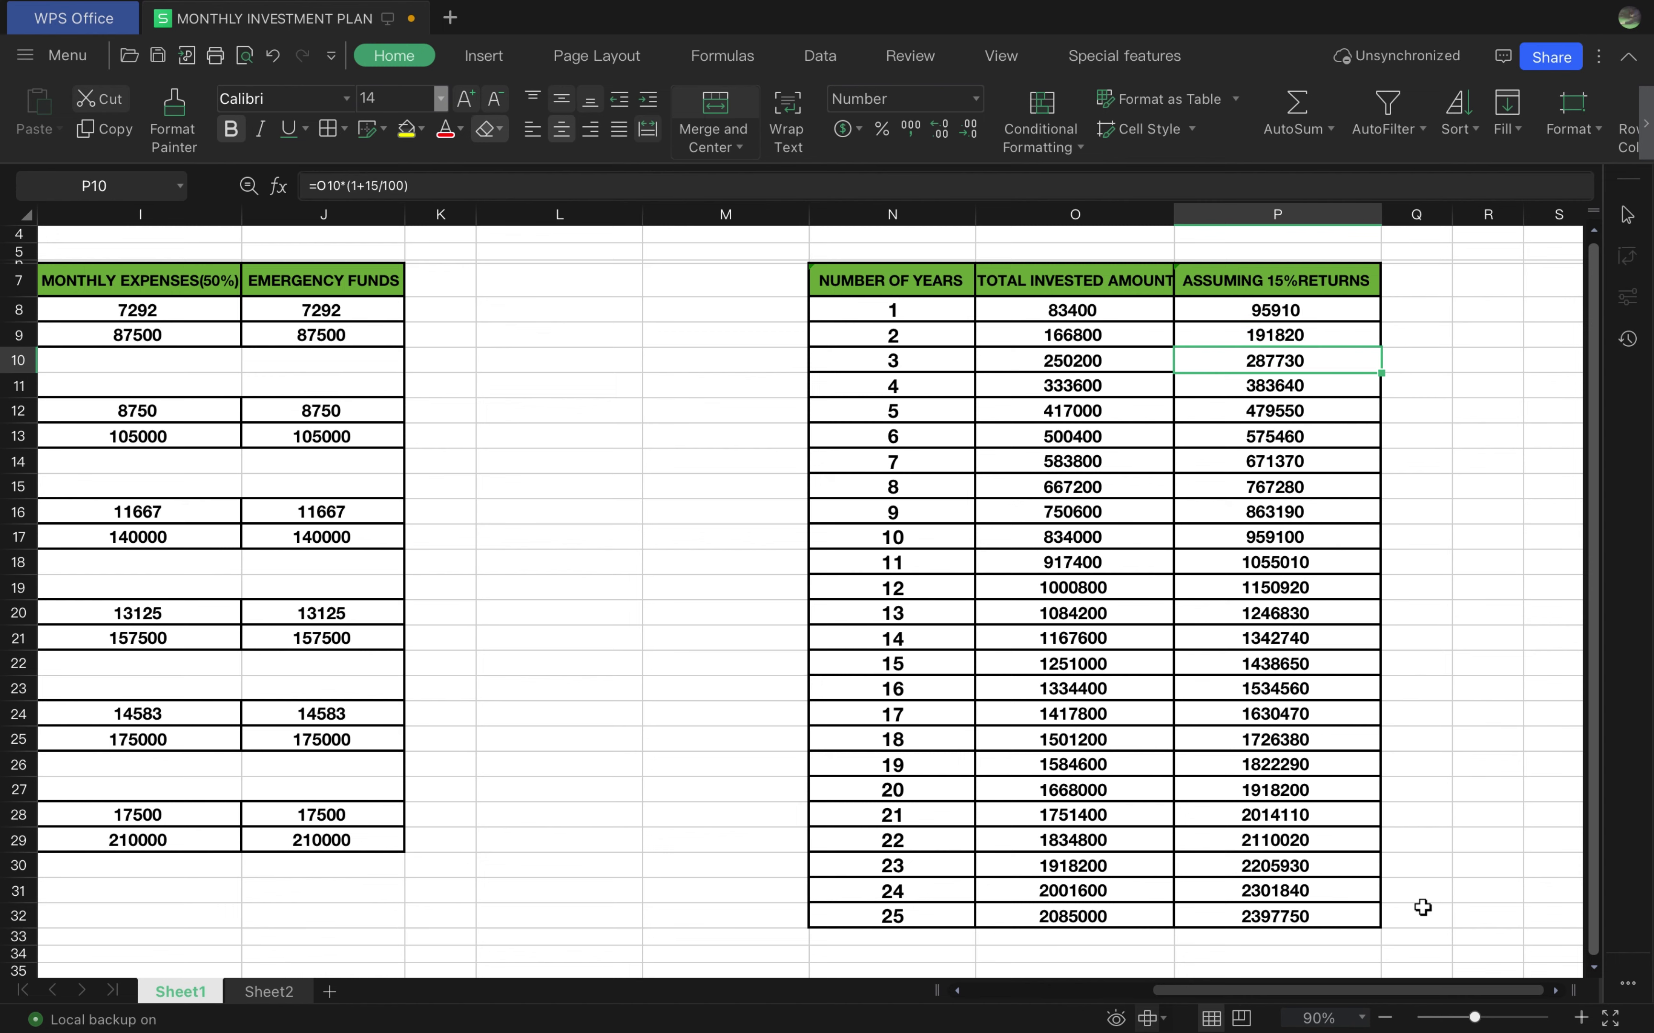
pyautogui.click(268, 992)
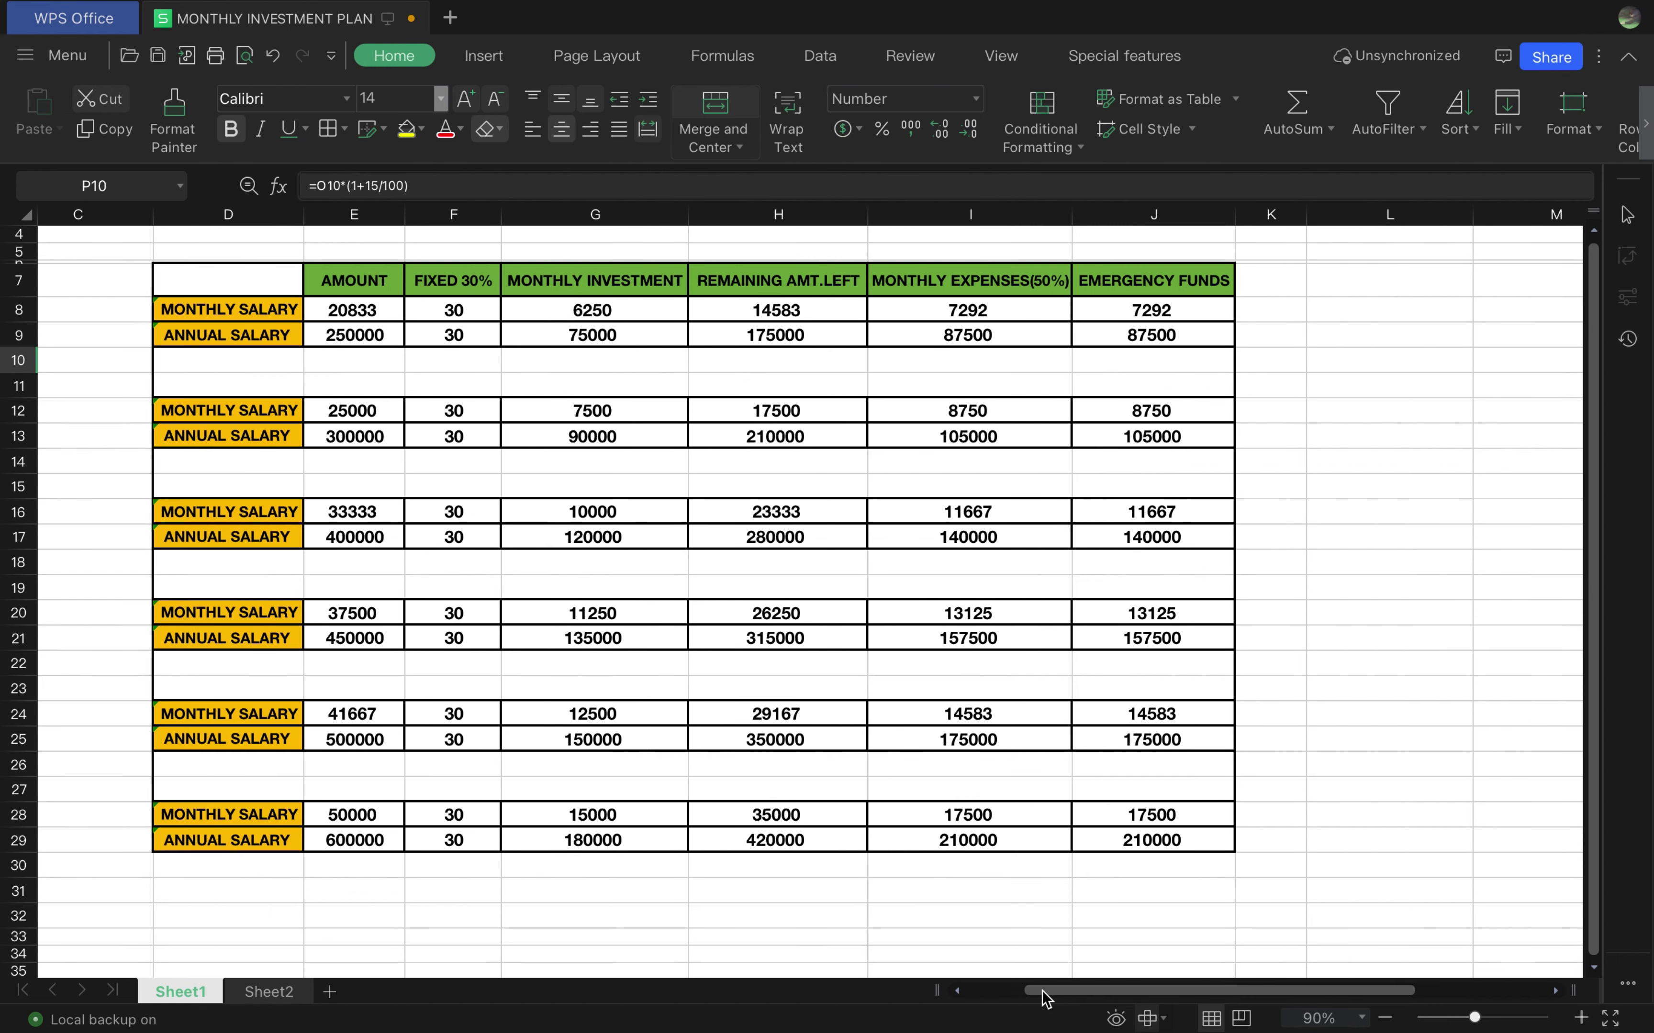